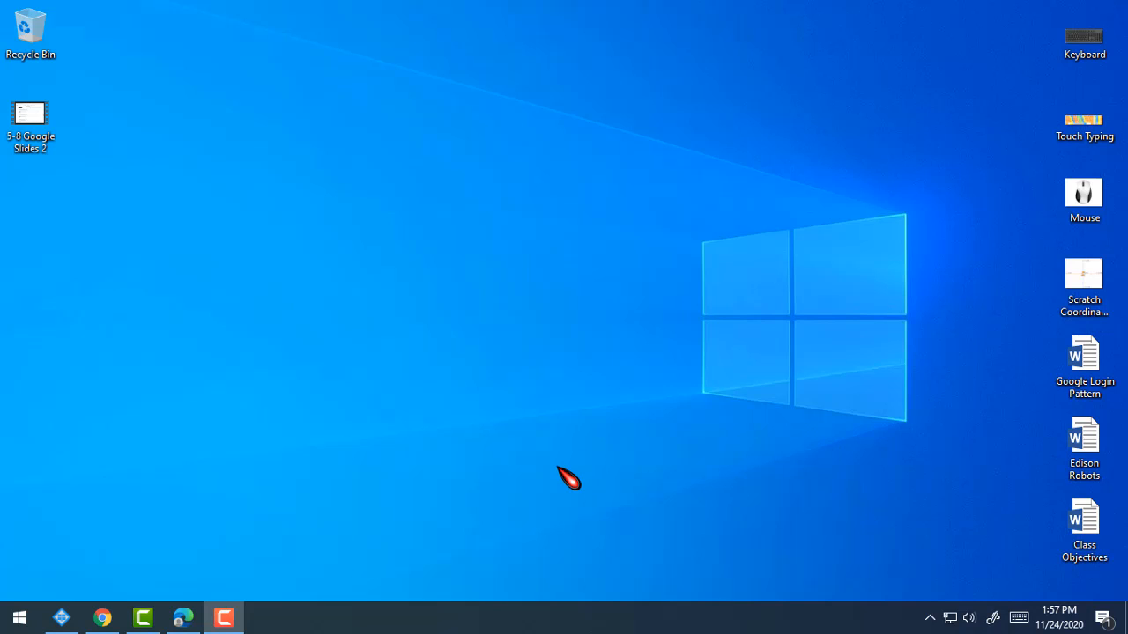
Bring the Edge window with The Seasons storybook in Wixie to the front.
{"action": "left_click", "coordinate": [195, 620]}
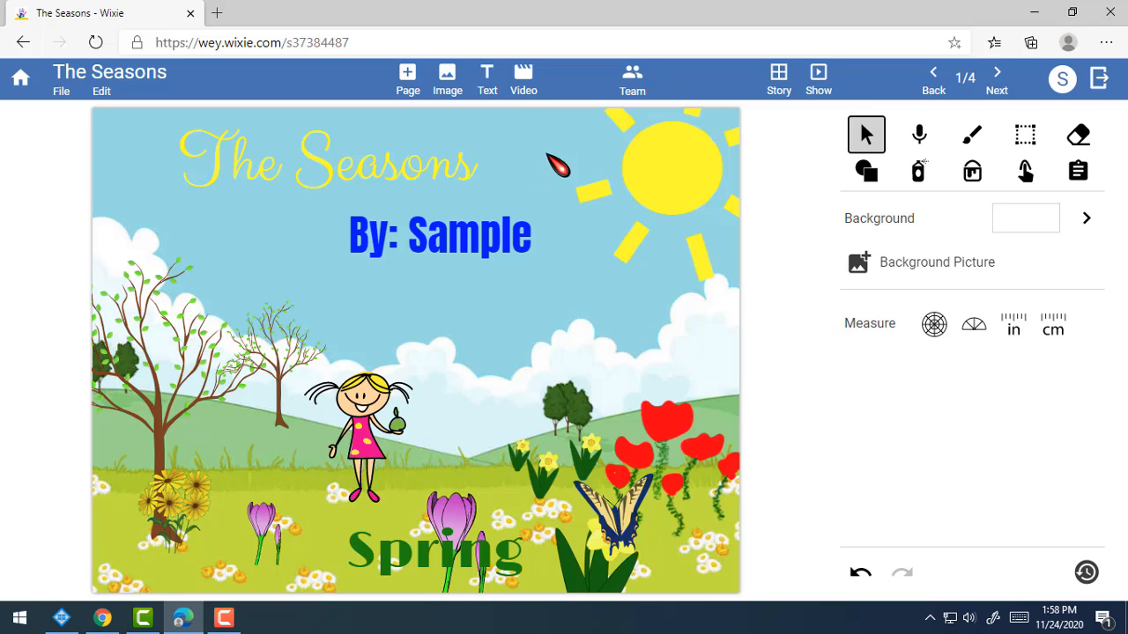
{"action": "left_click", "coordinate": [999, 77]}
{"action": "left_click", "coordinate": [998, 78]}
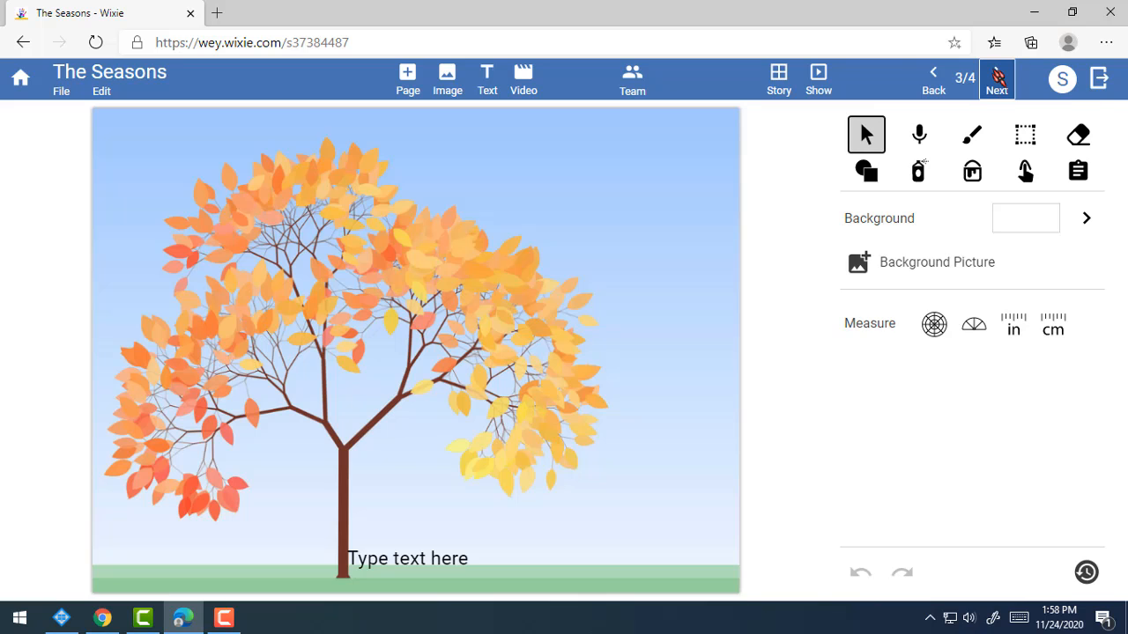
{"action": "left_click", "coordinate": [999, 78]}
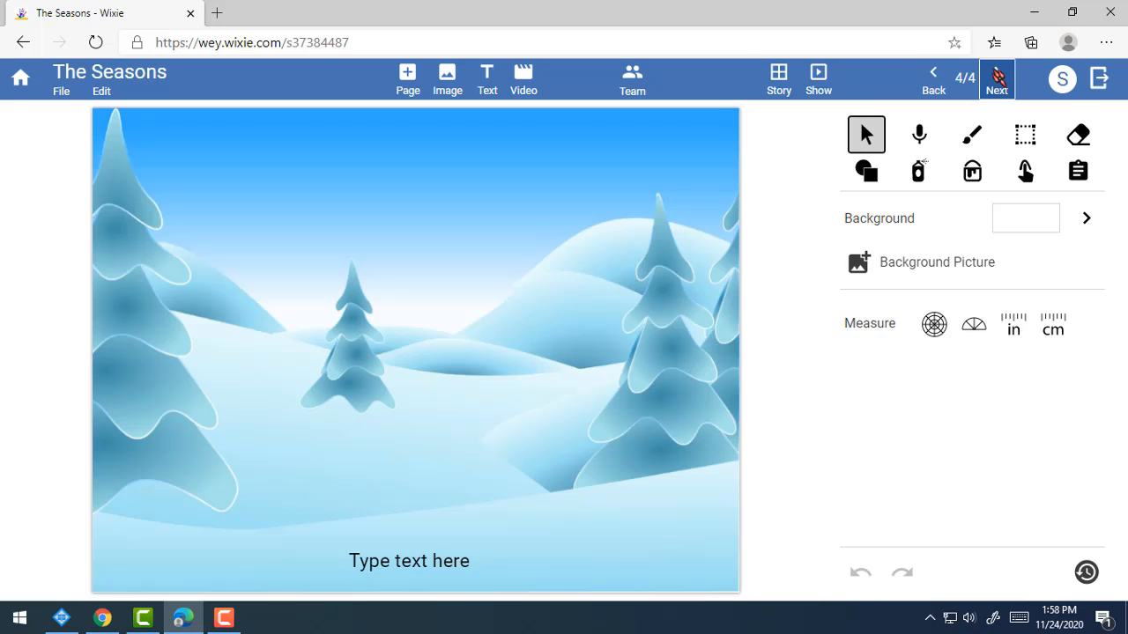
{"action": "left_click", "coordinate": [939, 81]}
{"action": "left_click", "coordinate": [941, 81]}
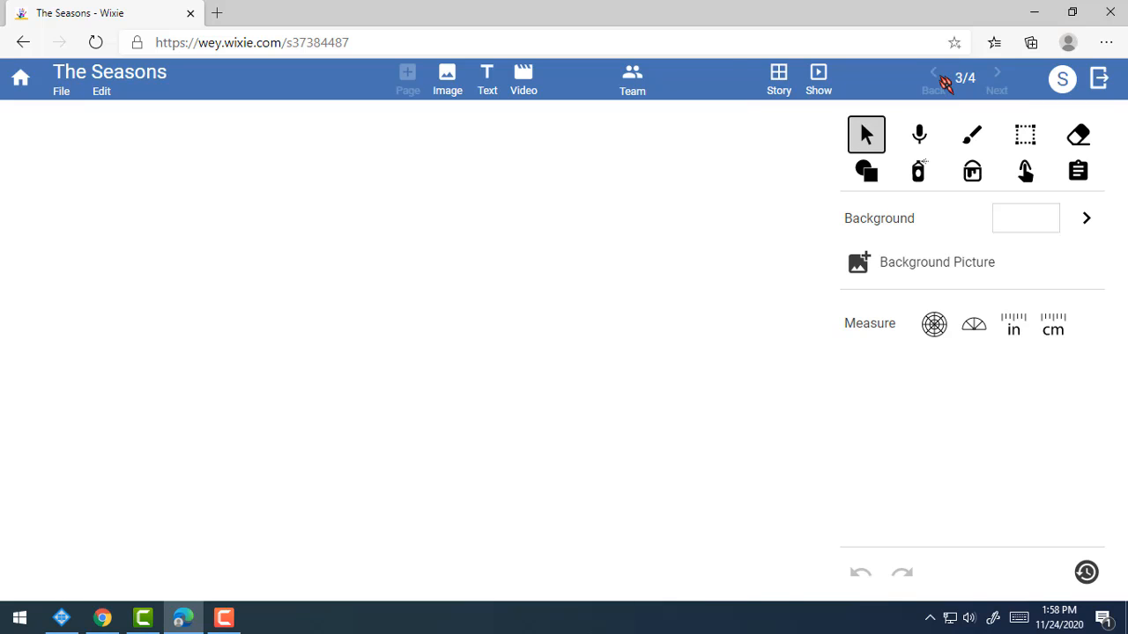
{"action": "left_click", "coordinate": [941, 81]}
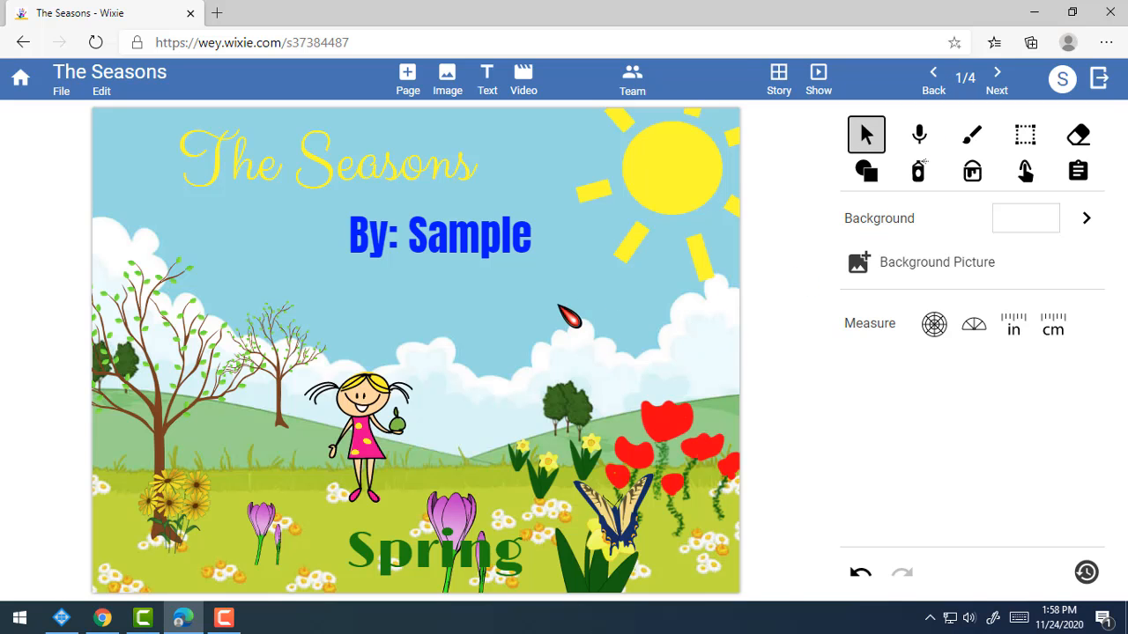
{"action": "left_click", "coordinate": [998, 79]}
{"action": "left_click", "coordinate": [997, 80]}
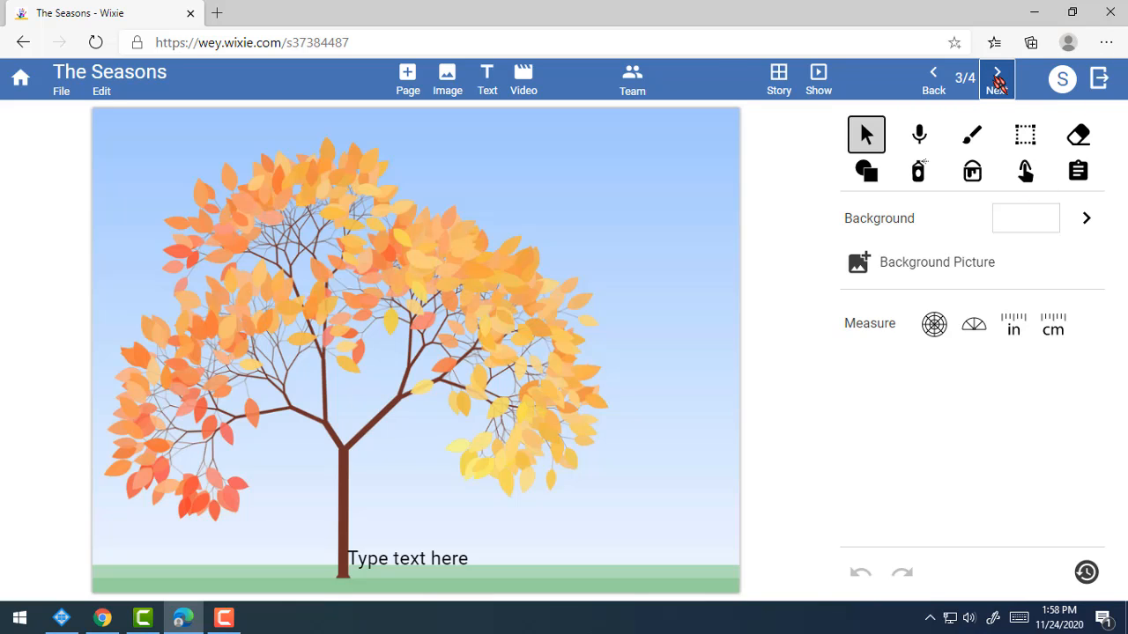
{"action": "left_click", "coordinate": [998, 79]}
{"action": "left_click", "coordinate": [936, 79]}
{"action": "left_click", "coordinate": [934, 81]}
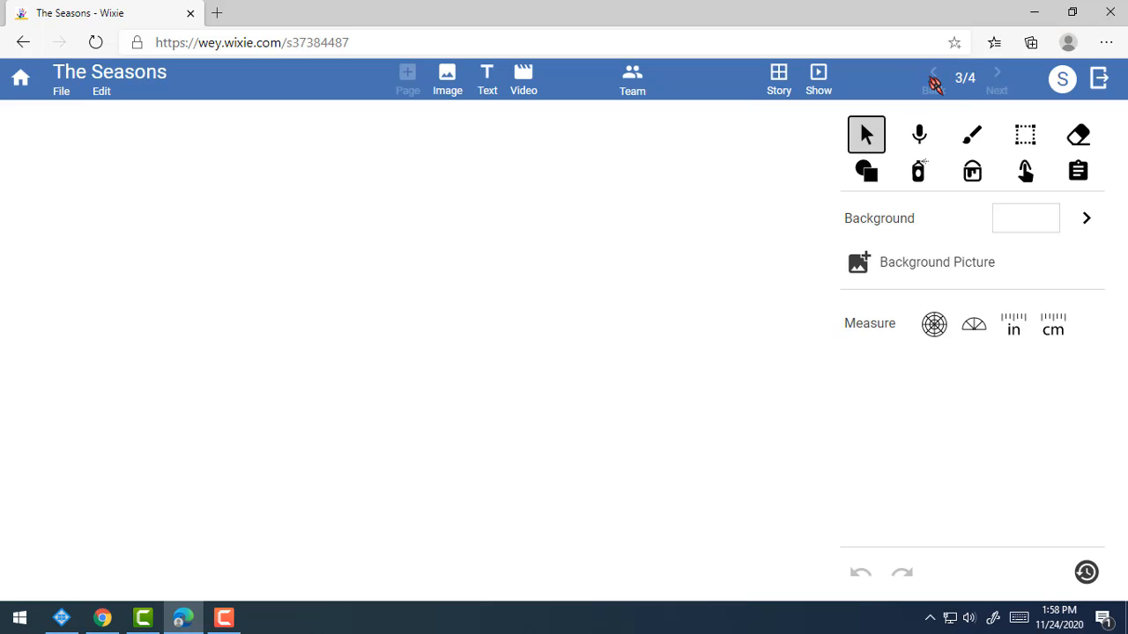
{"action": "left_click", "coordinate": [934, 79]}
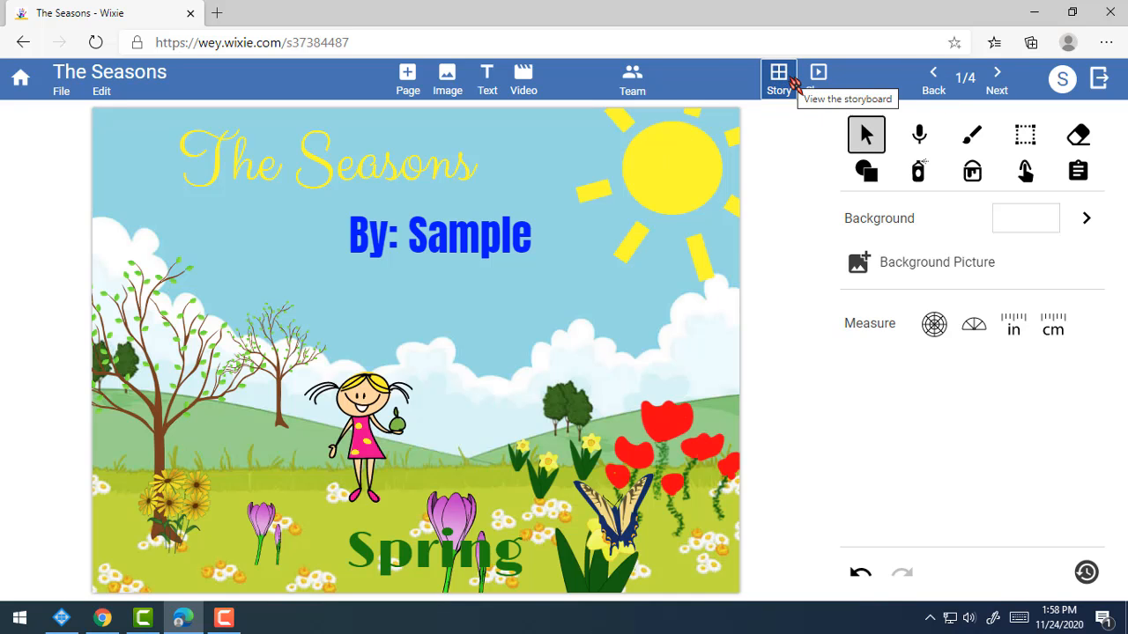
Open the Spring cover page from the storyboard, then exit to the My Work project list.
{"action": "left_click", "coordinate": [793, 82]}
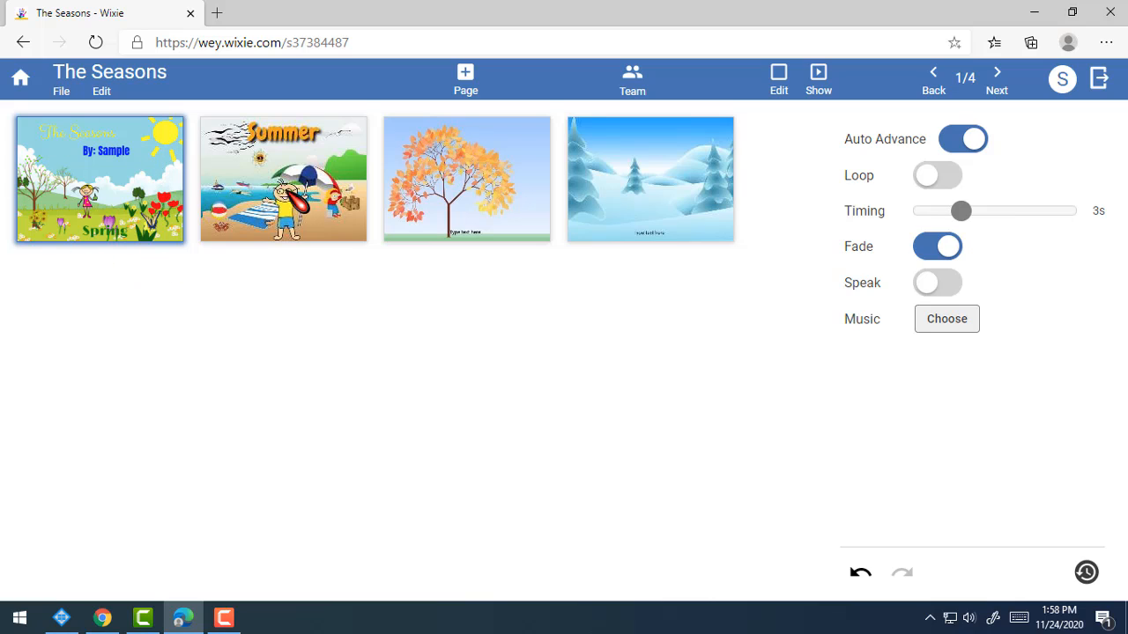
{"action": "left_click", "coordinate": [103, 190]}
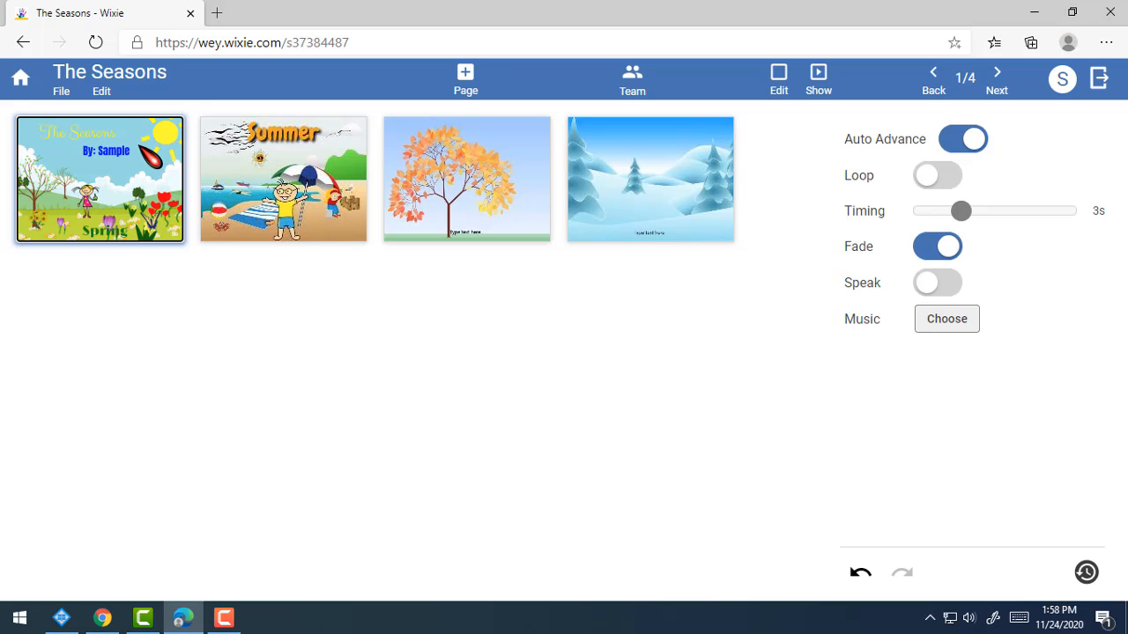
{"action": "double_click", "coordinate": [148, 158]}
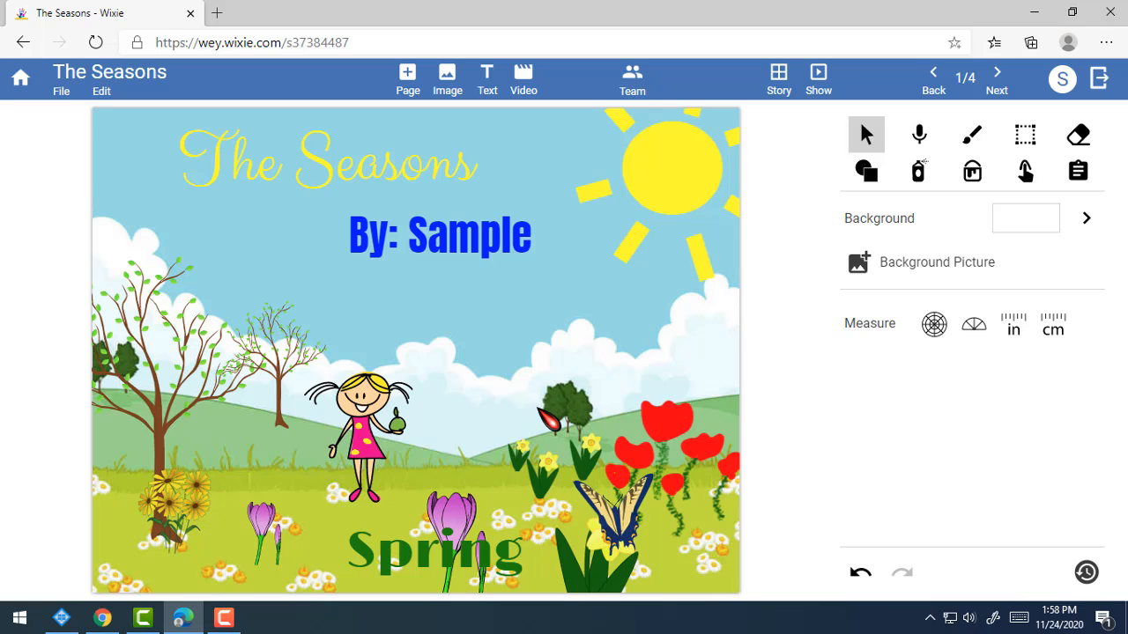
{"action": "left_click", "coordinate": [779, 79]}
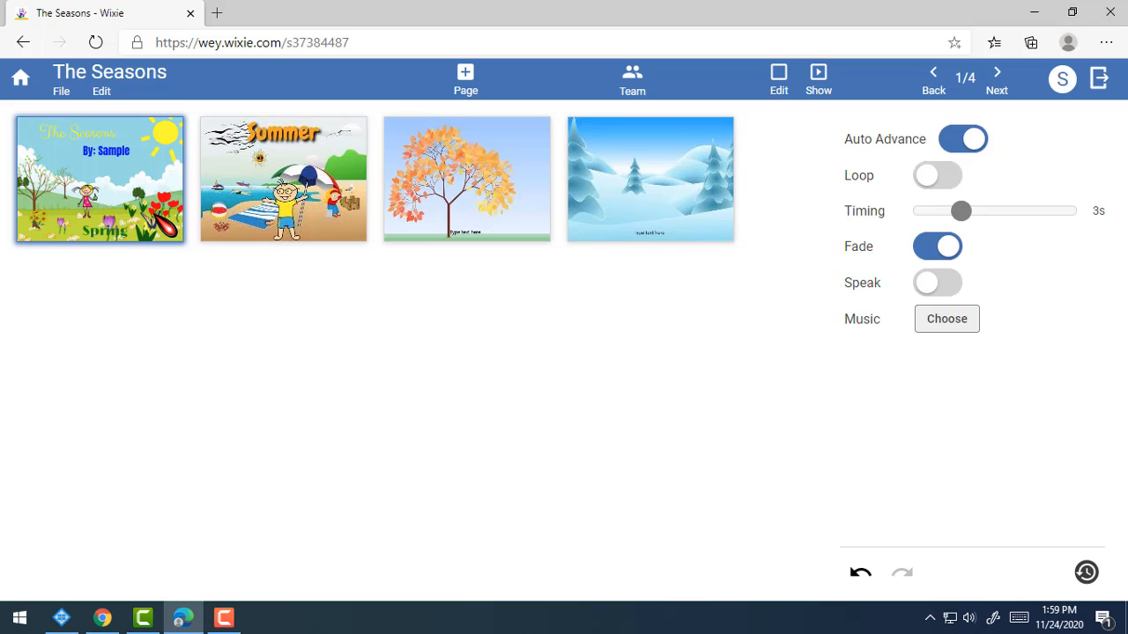
{"action": "double_click", "coordinate": [159, 218]}
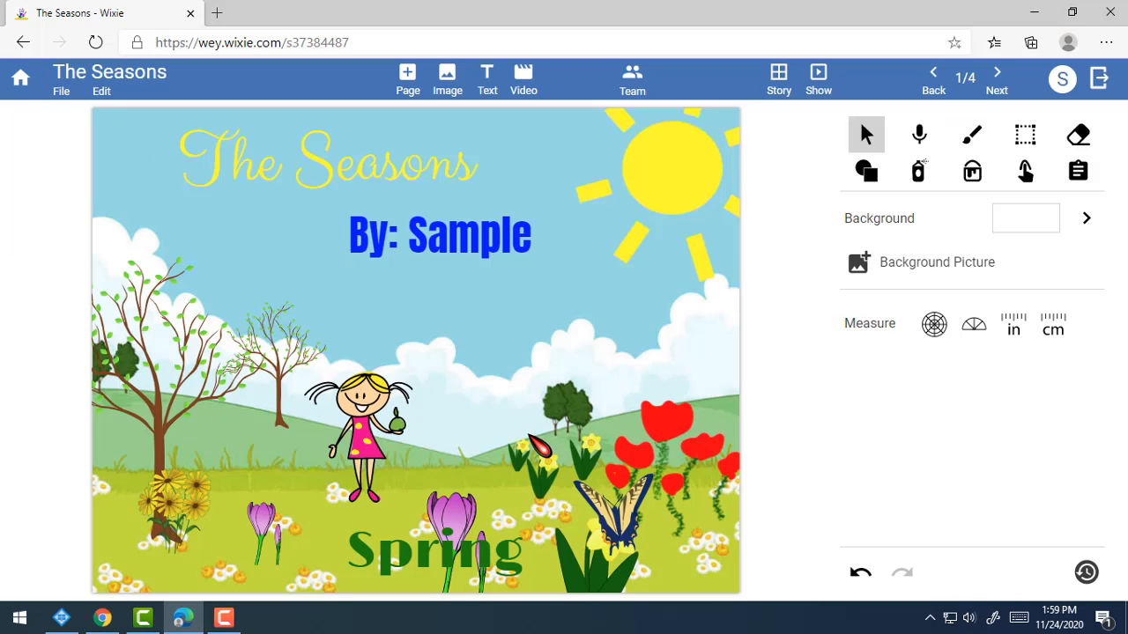
{"action": "left_click", "coordinate": [20, 79]}
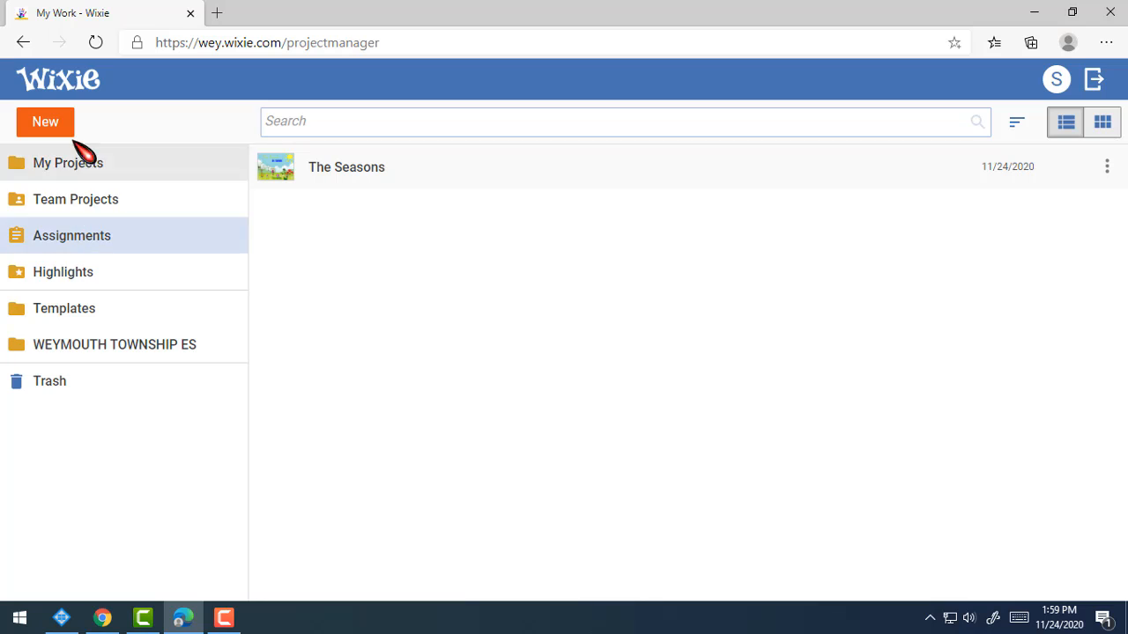
Reopen The Seasons from the Assignments folder in My Work.
{"action": "left_click", "coordinate": [68, 239]}
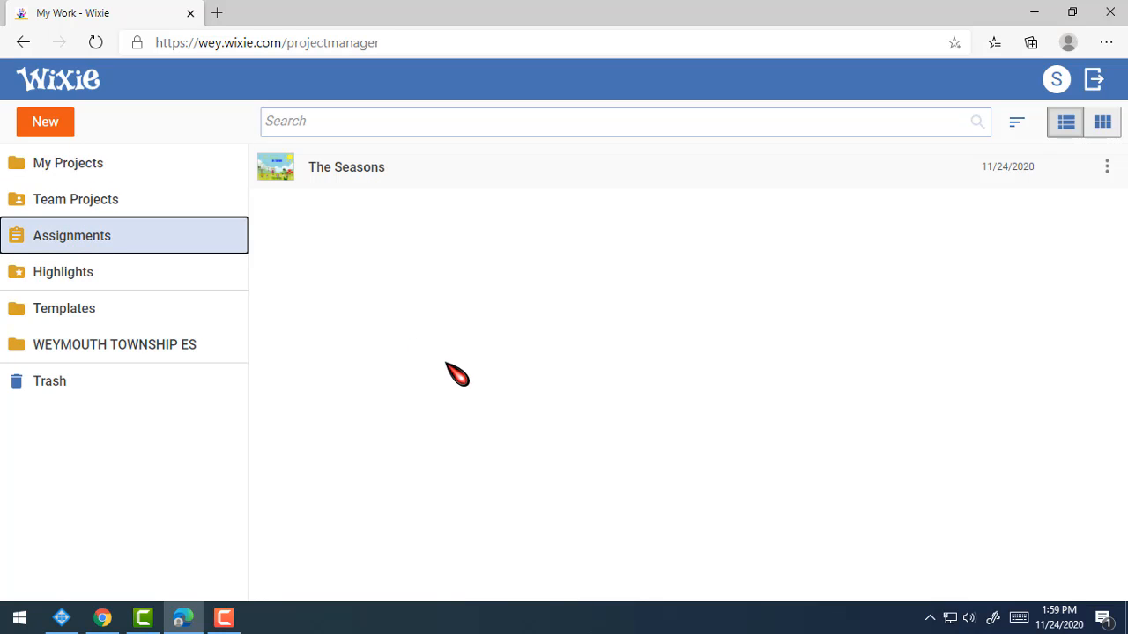
{"action": "left_click", "coordinate": [345, 169]}
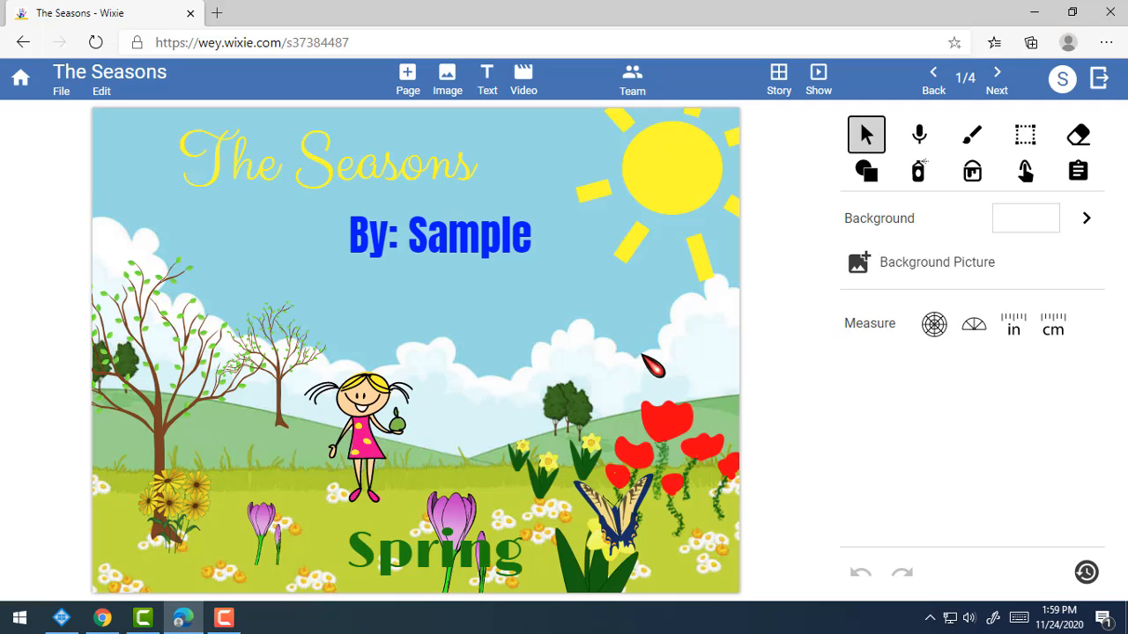
Flip through the pages, then inspect the cover's title, 'By: Sample' line and Spring text.
{"action": "left_click", "coordinate": [998, 79]}
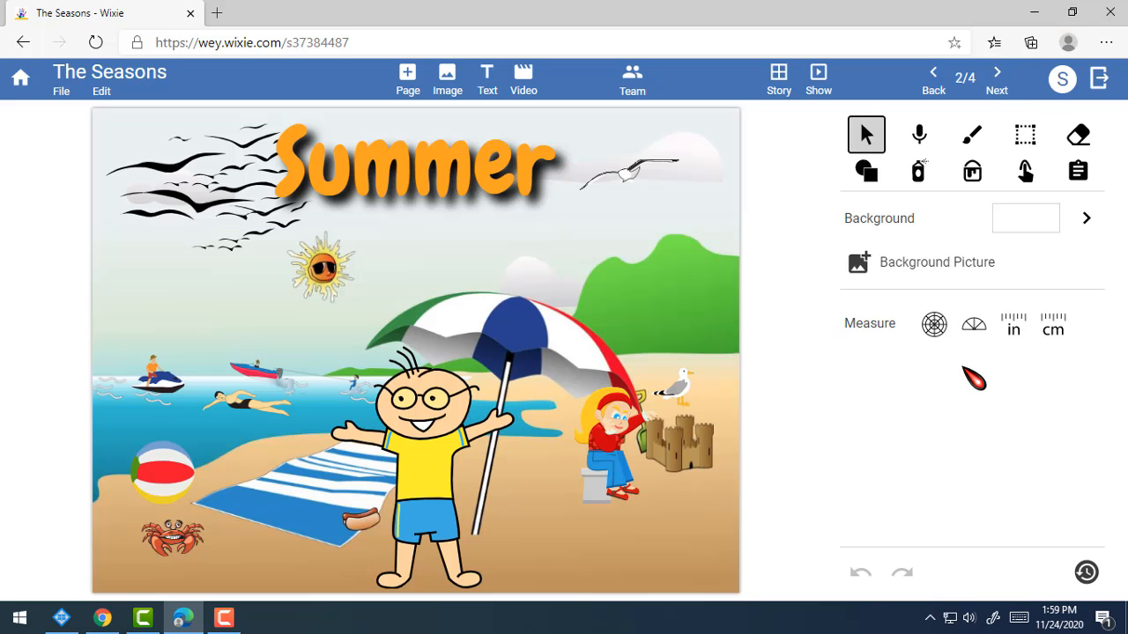
{"action": "left_click", "coordinate": [1000, 80]}
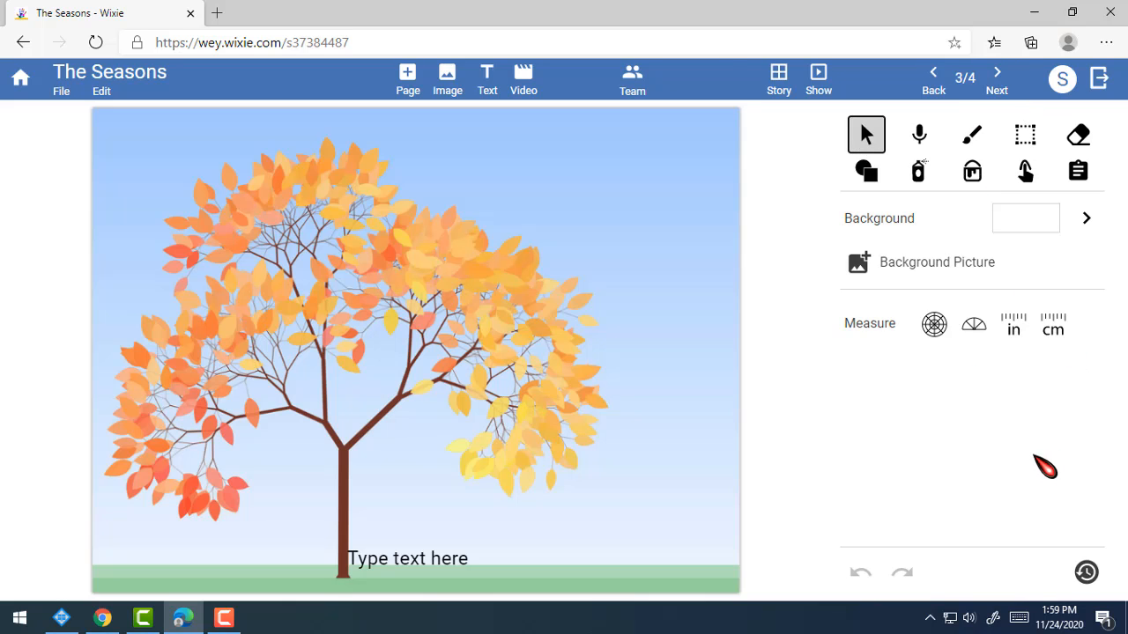
{"action": "left_click", "coordinate": [933, 81]}
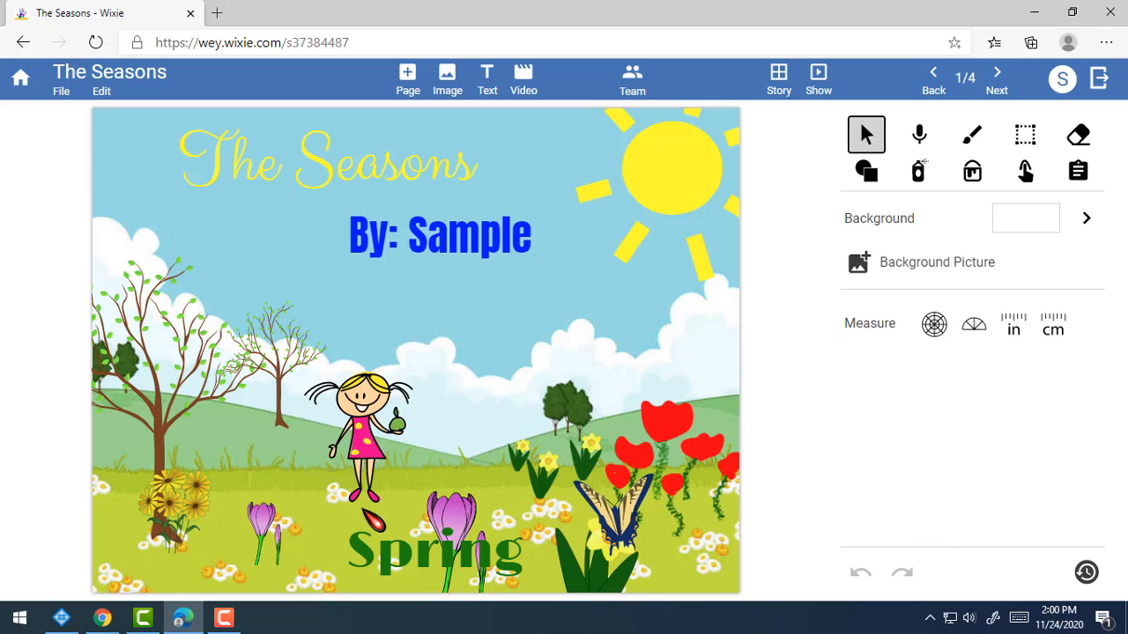
{"action": "left_click", "coordinate": [382, 182]}
{"action": "left_click", "coordinate": [444, 380]}
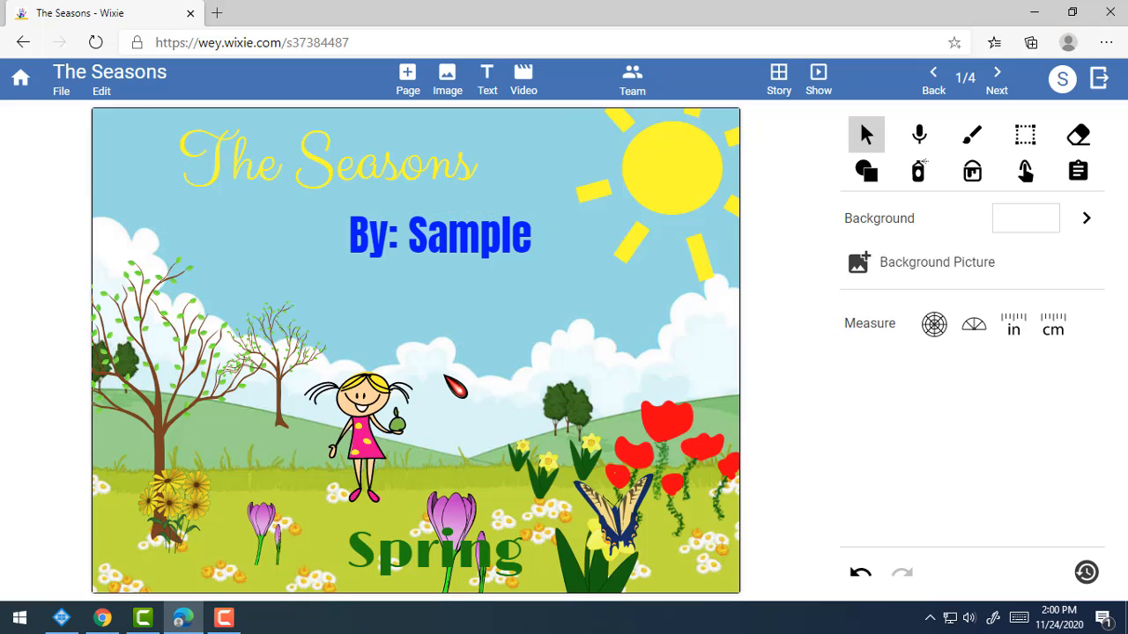
{"action": "left_click", "coordinate": [349, 251]}
{"action": "left_click", "coordinate": [445, 468]}
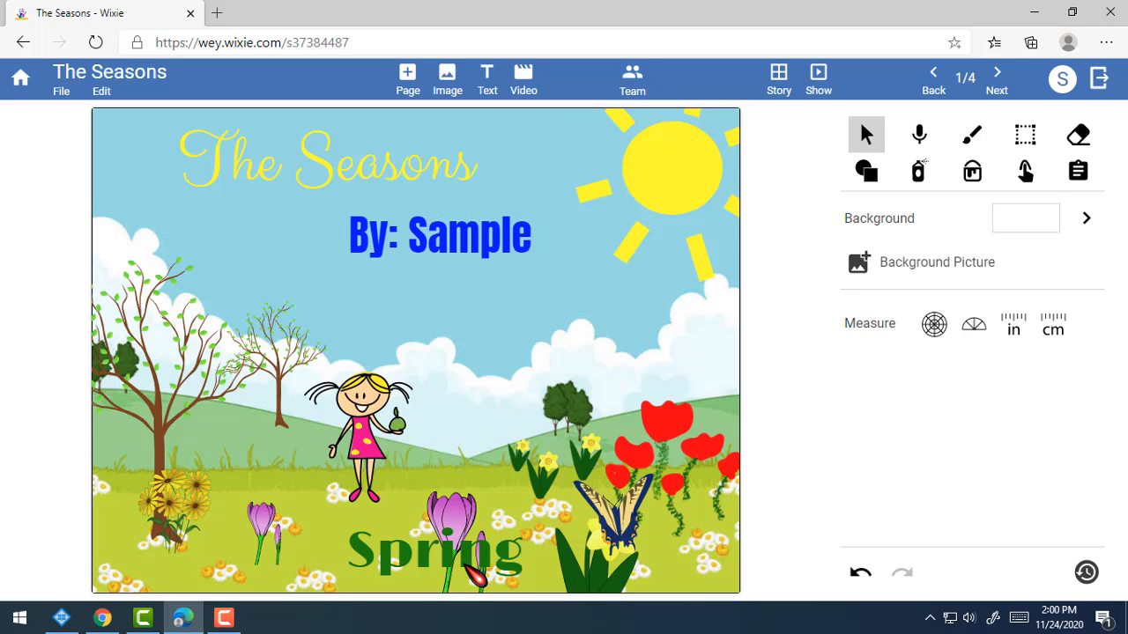
{"action": "left_click", "coordinate": [439, 584]}
{"action": "left_click", "coordinate": [553, 377]}
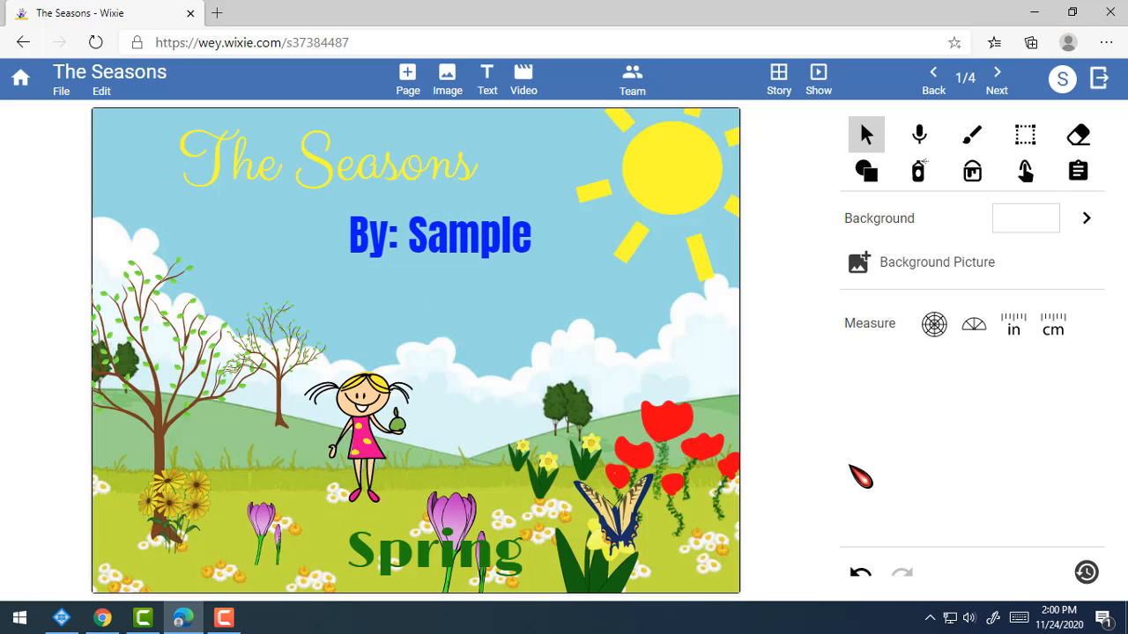
Inspect the Summer page's title and girl figure, then move on to the autumn tree page.
{"action": "left_click", "coordinate": [996, 79]}
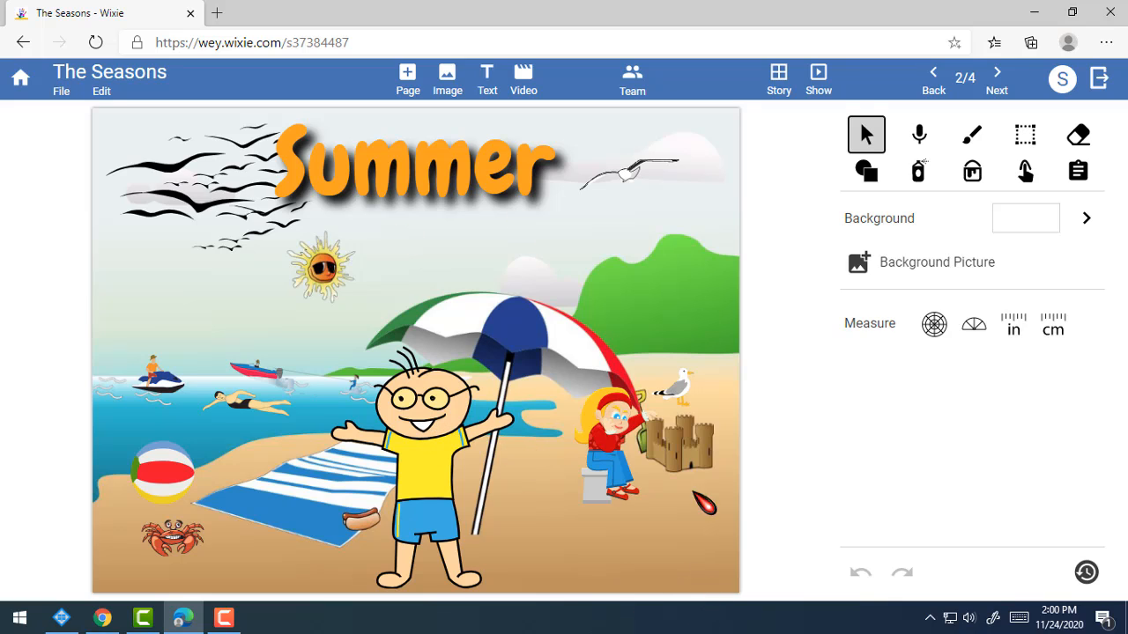
{"action": "left_click", "coordinate": [524, 194]}
{"action": "left_click", "coordinate": [603, 450]}
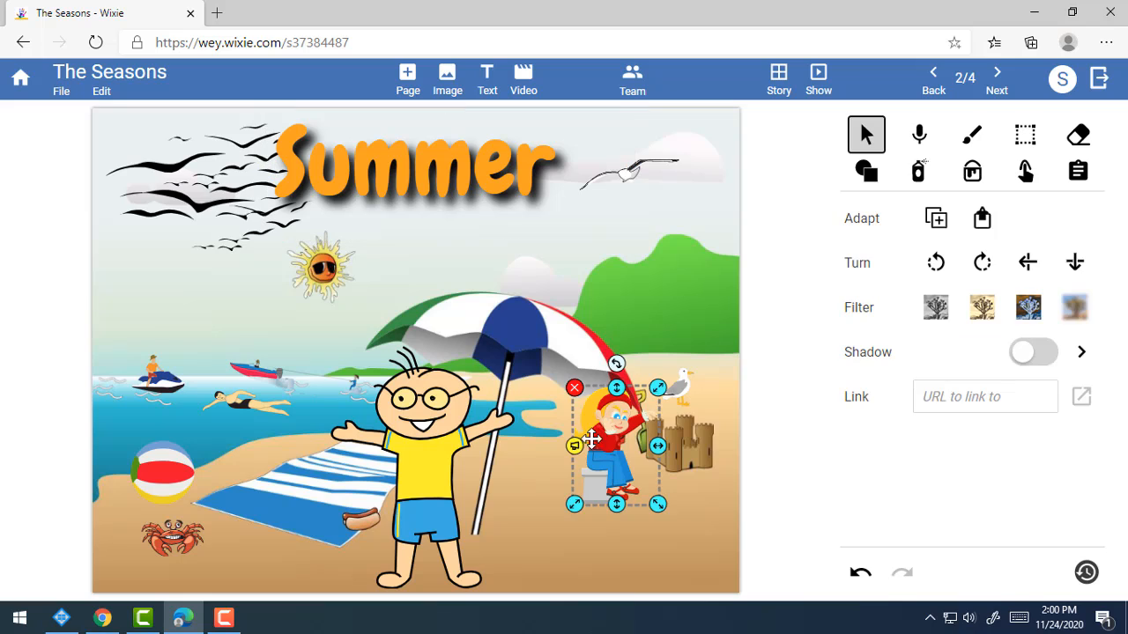
{"action": "left_click", "coordinate": [656, 581]}
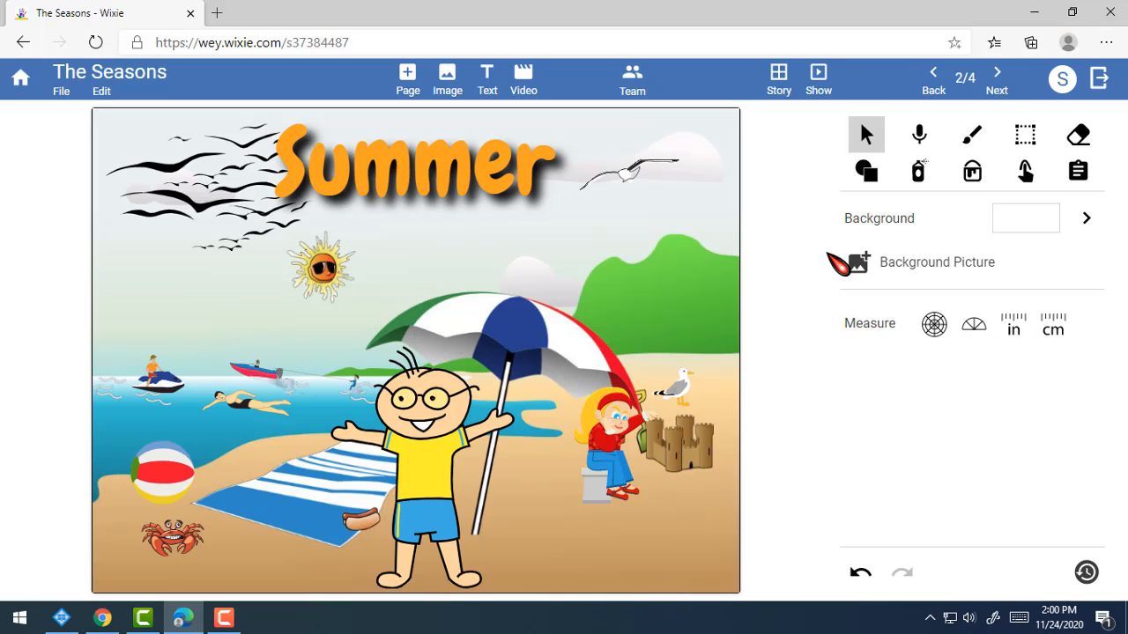
{"action": "left_click", "coordinate": [998, 84]}
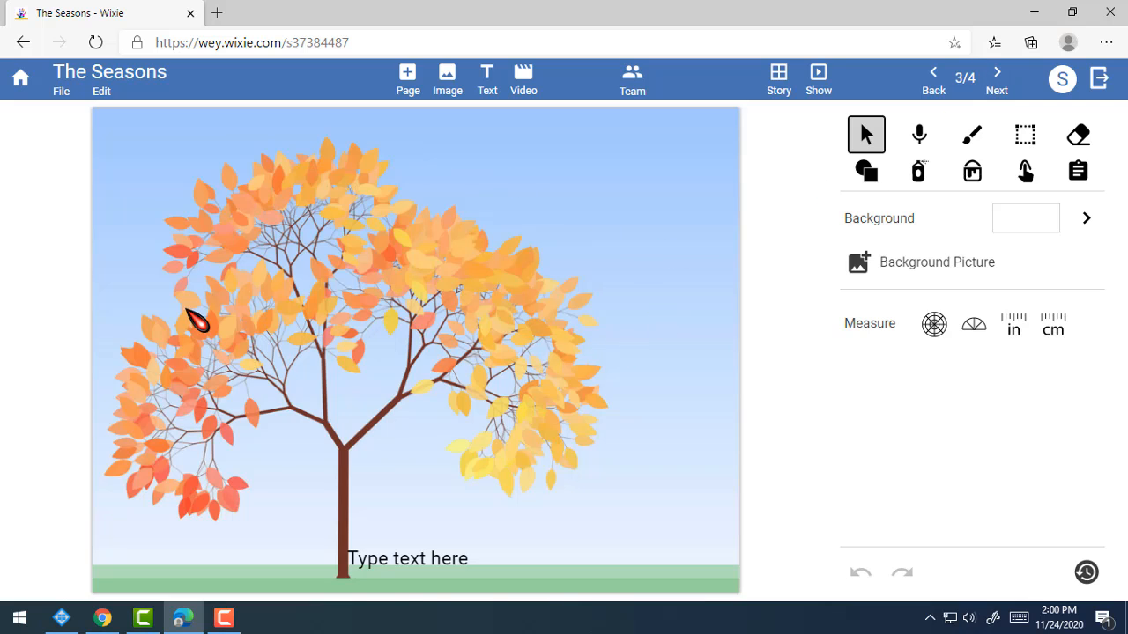
Replace the autumn page's placeholder caption with 'Fall'.
{"action": "left_click", "coordinate": [423, 559]}
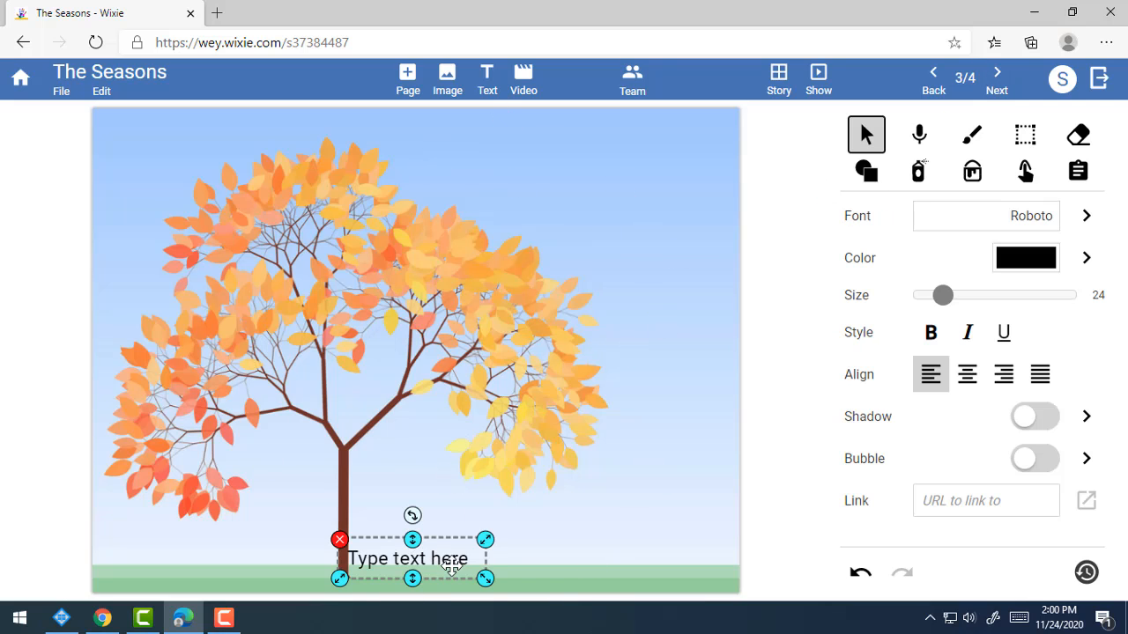
{"action": "left_click", "coordinate": [451, 567]}
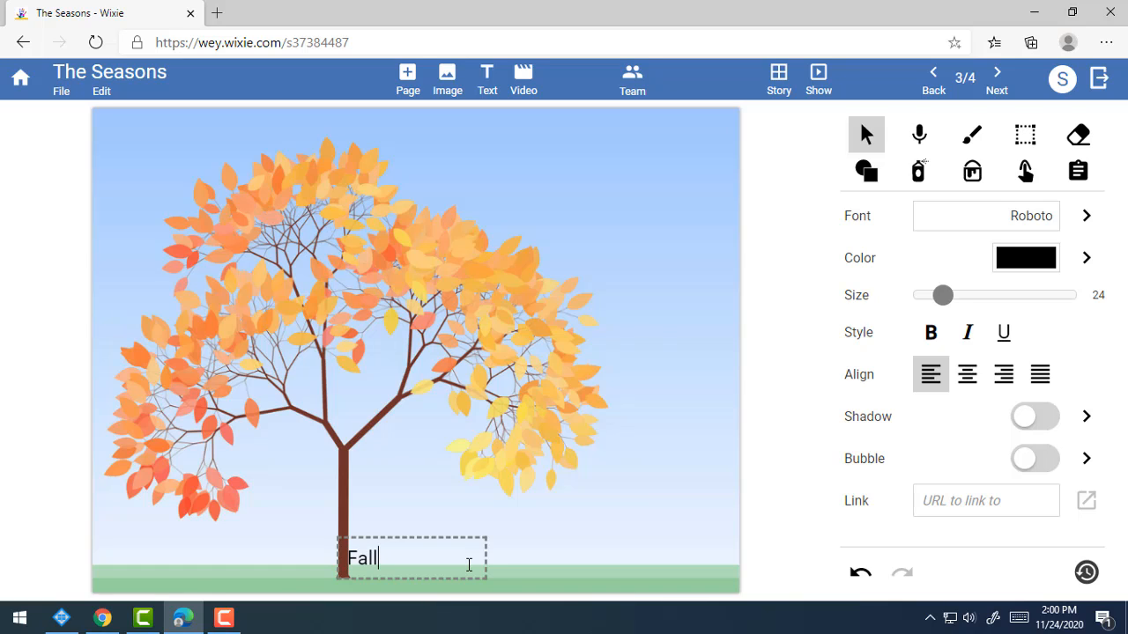
{"action": "type", "text": "Fall"}
{"action": "left_click", "coordinate": [672, 499]}
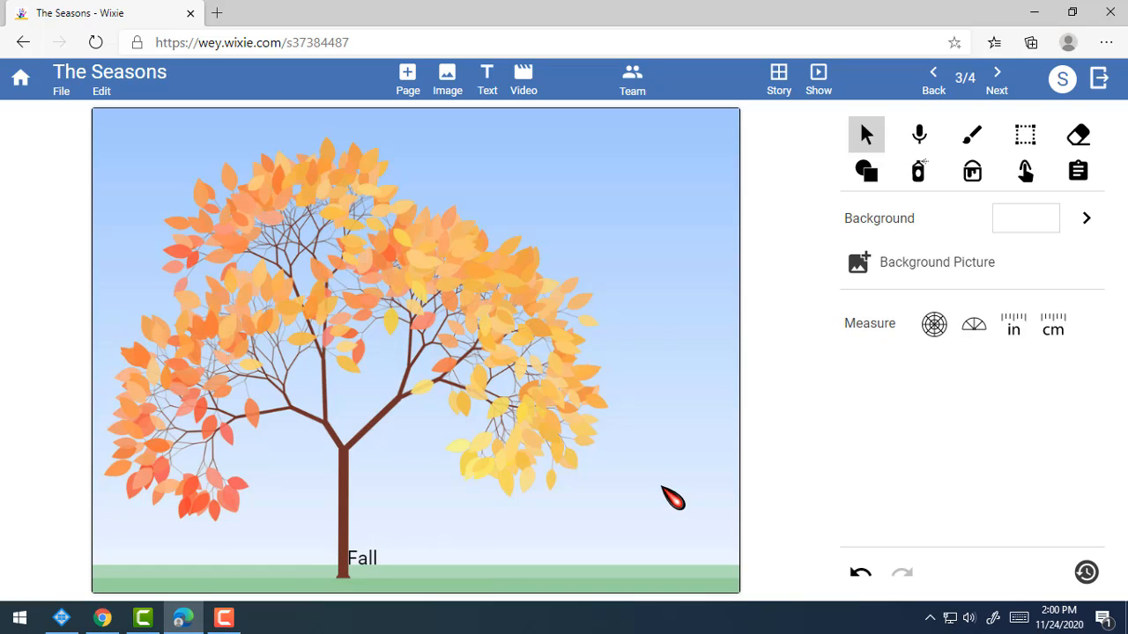
Set the word Fall in Merriweather at size 48.
{"action": "left_click", "coordinate": [377, 554]}
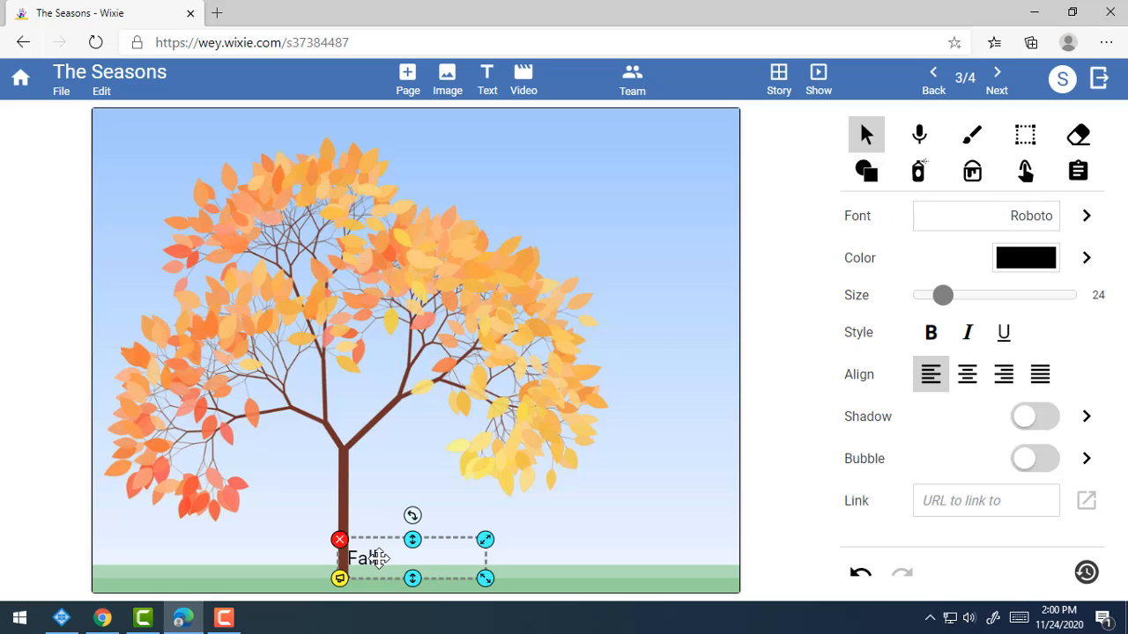
{"action": "double_click", "coordinate": [377, 558]}
{"action": "left_click_drag", "start_coordinate": [396, 558], "coordinate": [344, 557]}
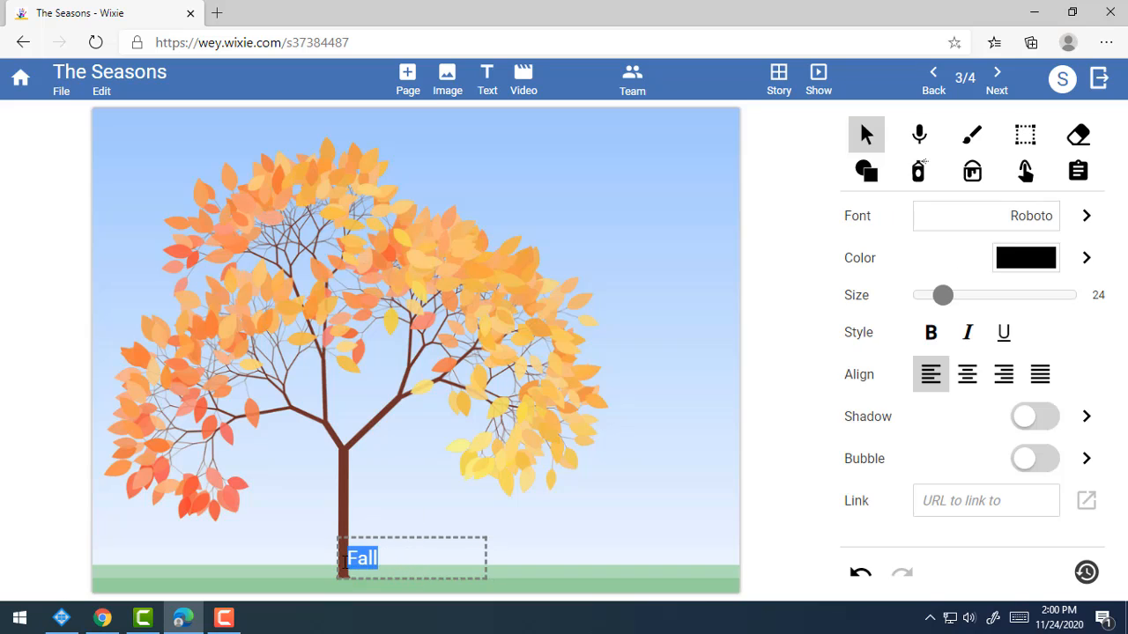
{"action": "left_click", "coordinate": [1090, 216]}
{"action": "scroll", "coordinate": [978, 448], "scroll_direction": "down", "scroll_amount": 4}
{"action": "scroll", "coordinate": [976, 441], "scroll_direction": "down", "scroll_amount": 2}
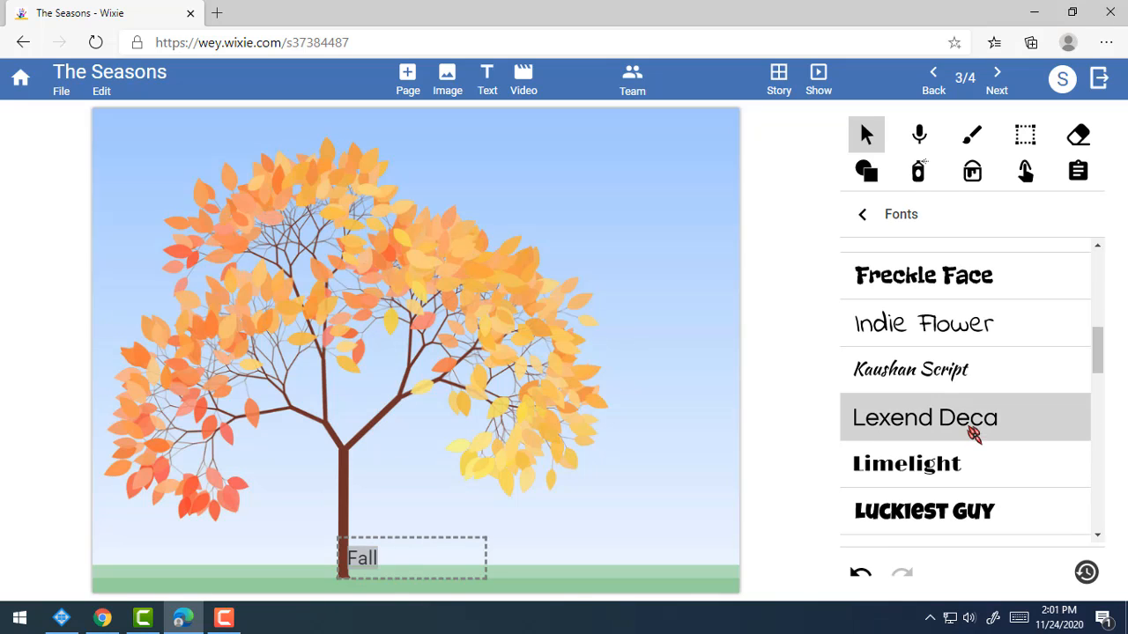
{"action": "scroll", "coordinate": [989, 433], "scroll_direction": "down", "scroll_amount": 3}
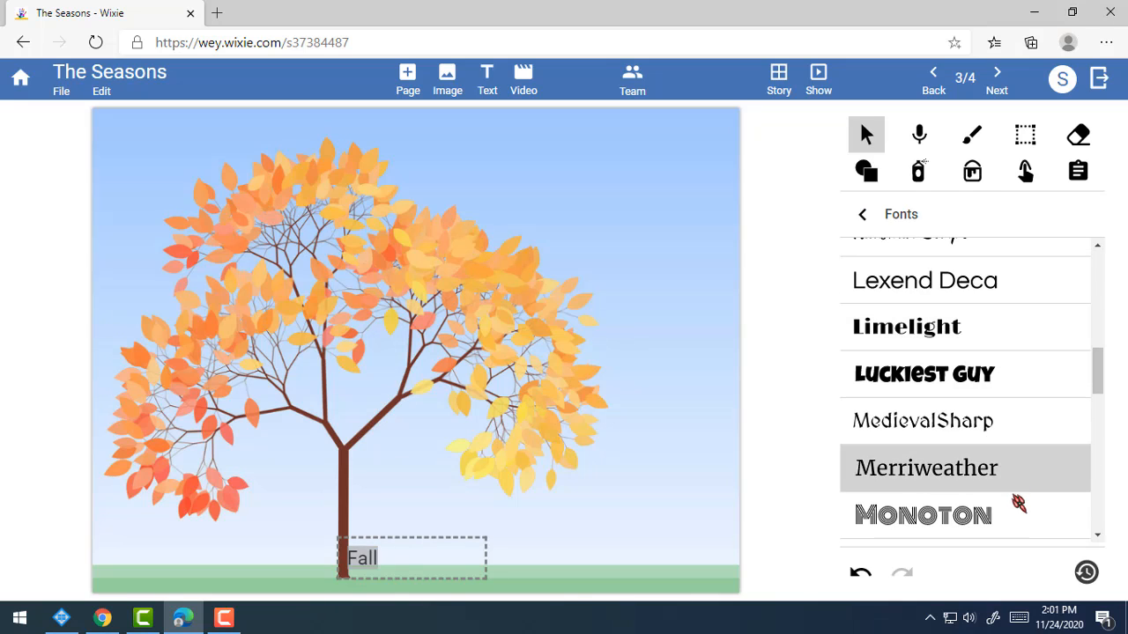
{"action": "left_click", "coordinate": [997, 473]}
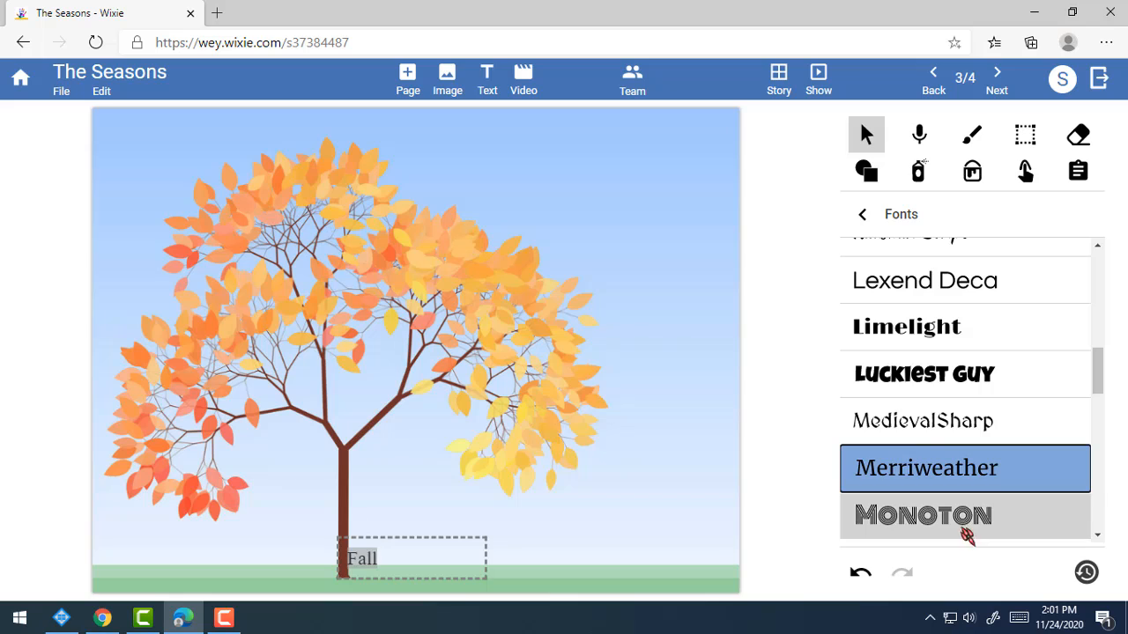
{"action": "left_click", "coordinate": [912, 219]}
{"action": "left_click_drag", "start_coordinate": [941, 295], "coordinate": [973, 298]}
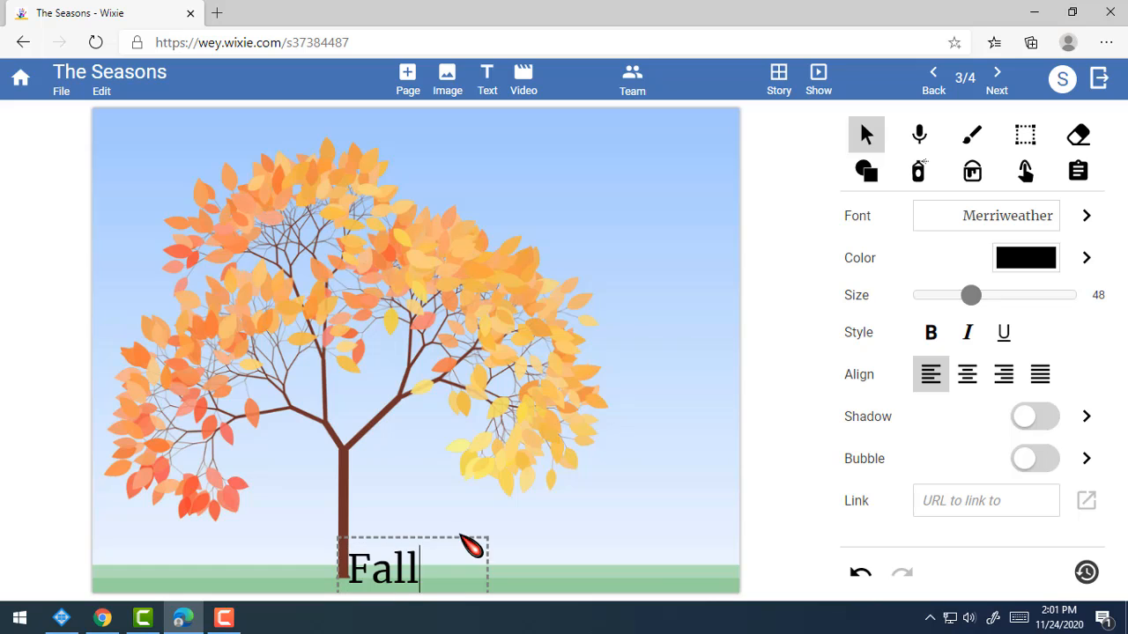
Move the Fall caption up above the grass.
{"action": "left_click", "coordinate": [528, 538]}
{"action": "left_click", "coordinate": [385, 572]}
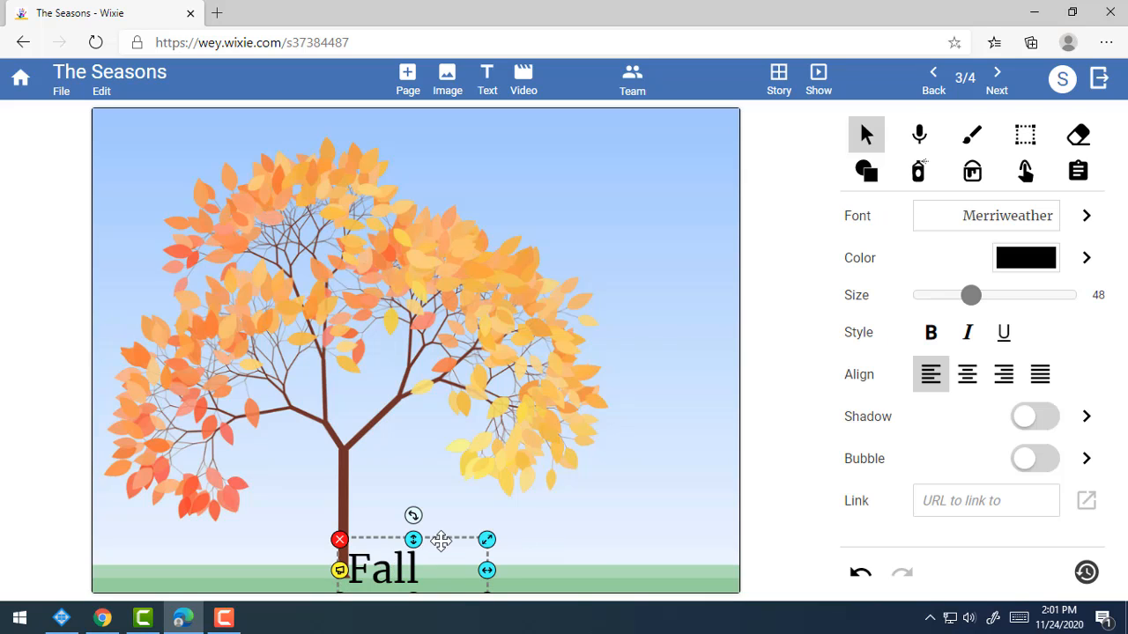
{"action": "left_click_drag", "start_coordinate": [441, 541], "coordinate": [382, 541]}
Colour the word Fall red.
{"action": "left_click", "coordinate": [625, 541]}
{"action": "left_click", "coordinate": [429, 537]}
{"action": "left_click", "coordinate": [429, 538]}
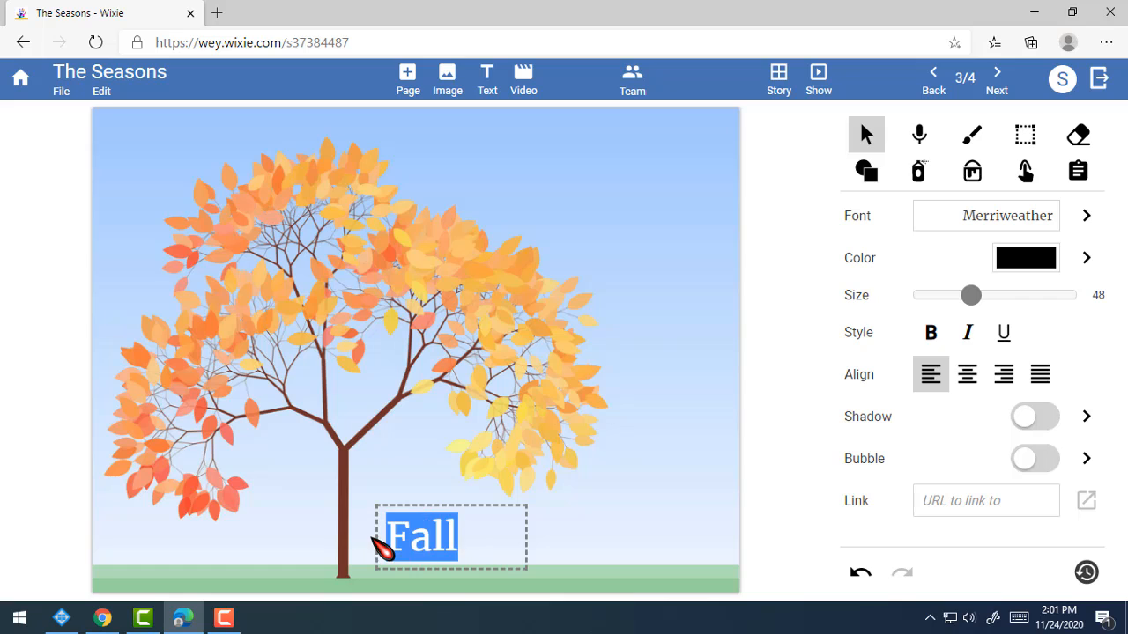
{"action": "left_click", "coordinate": [1079, 261]}
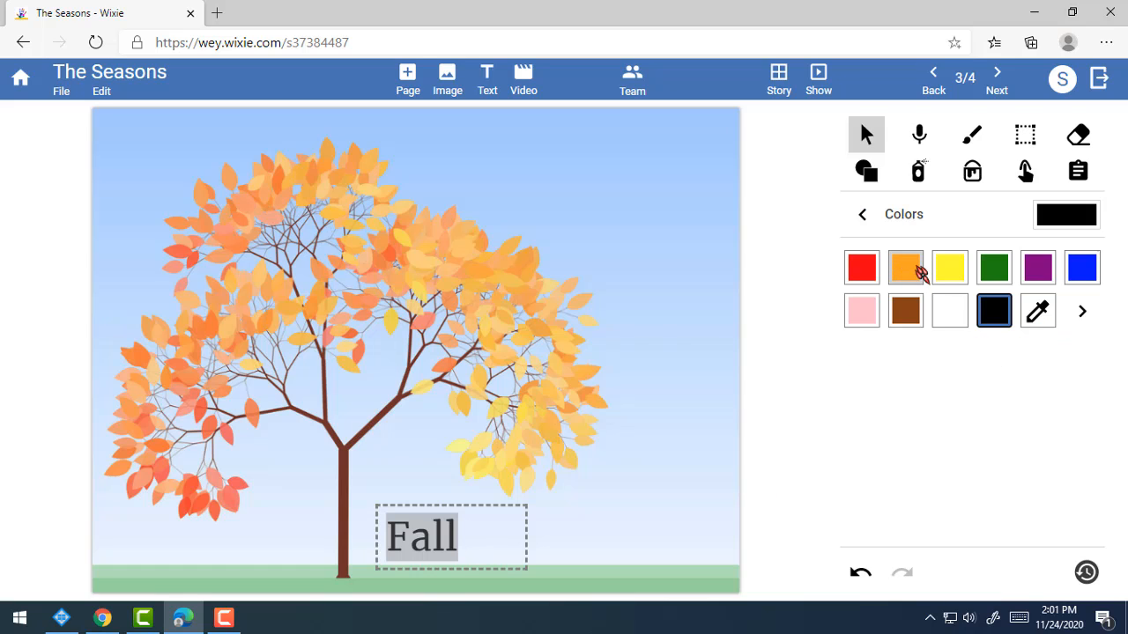
{"action": "left_click", "coordinate": [863, 268]}
{"action": "left_click", "coordinate": [685, 455]}
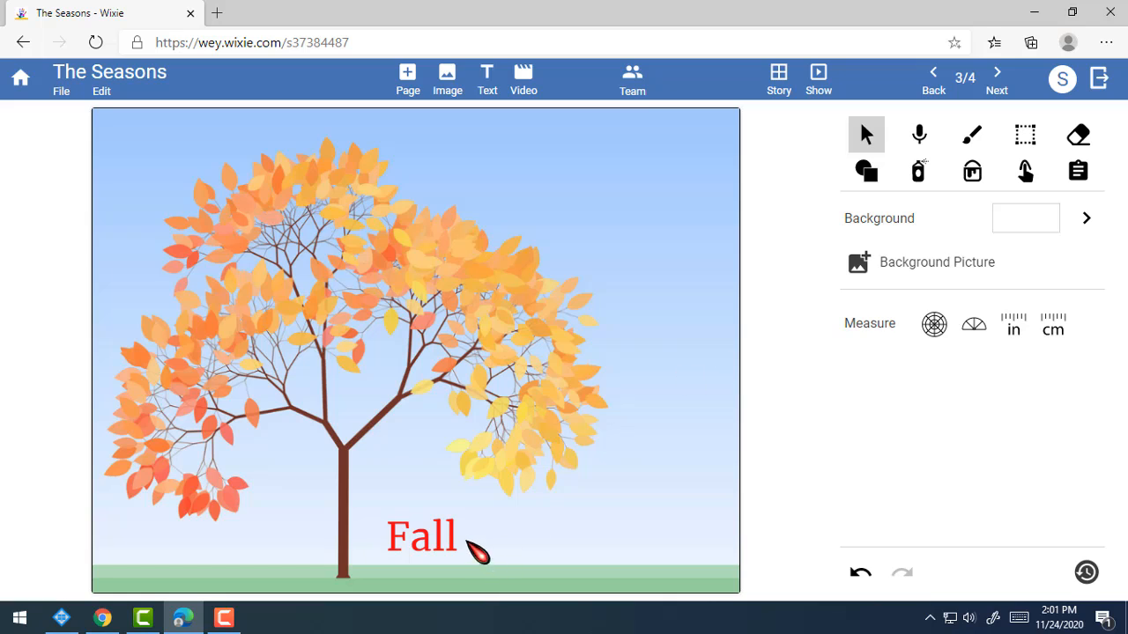
Caption the snowy hills page 'Winter', then go back to the Summer page.
{"action": "left_click", "coordinate": [1009, 78]}
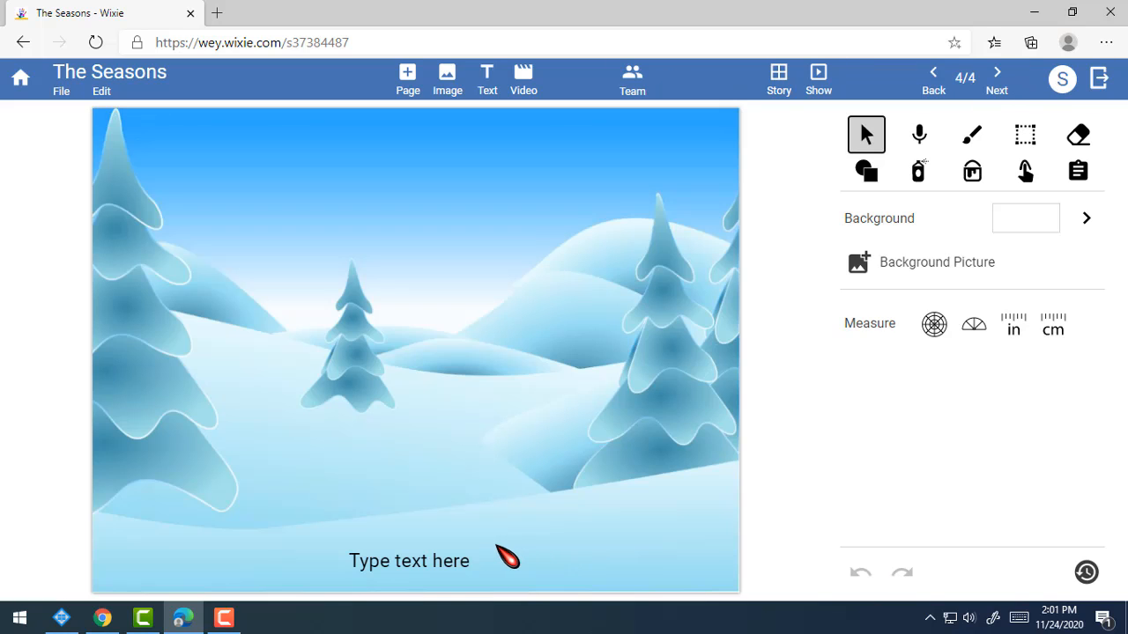
{"action": "left_click", "coordinate": [421, 565]}
{"action": "left_click", "coordinate": [423, 564]}
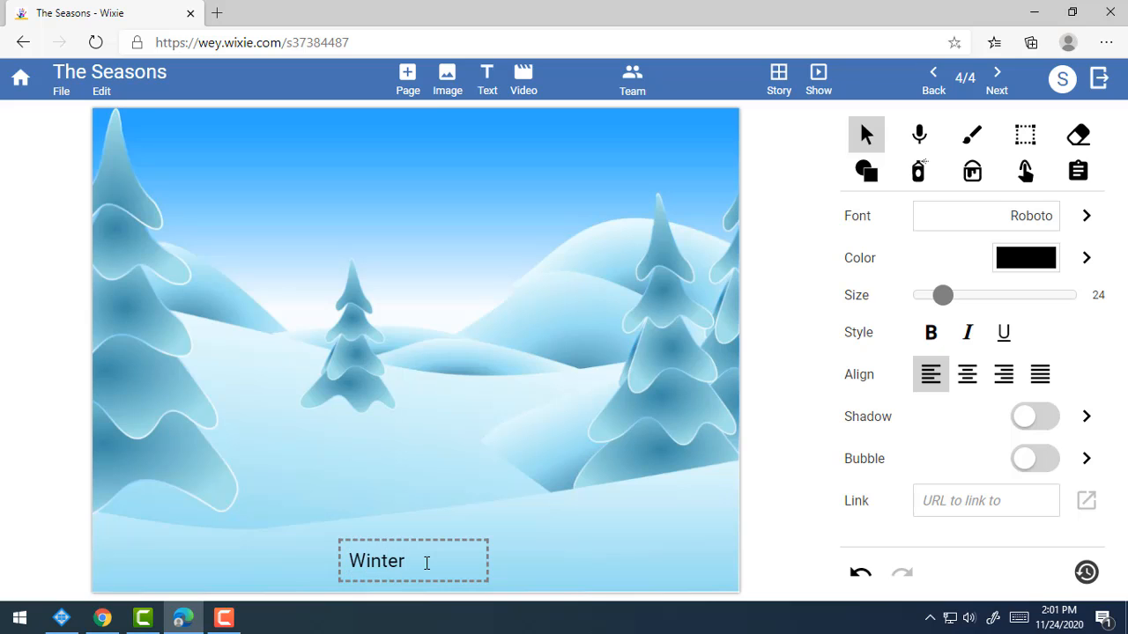
{"action": "left_click", "coordinate": [542, 555]}
{"action": "left_click", "coordinate": [414, 562]}
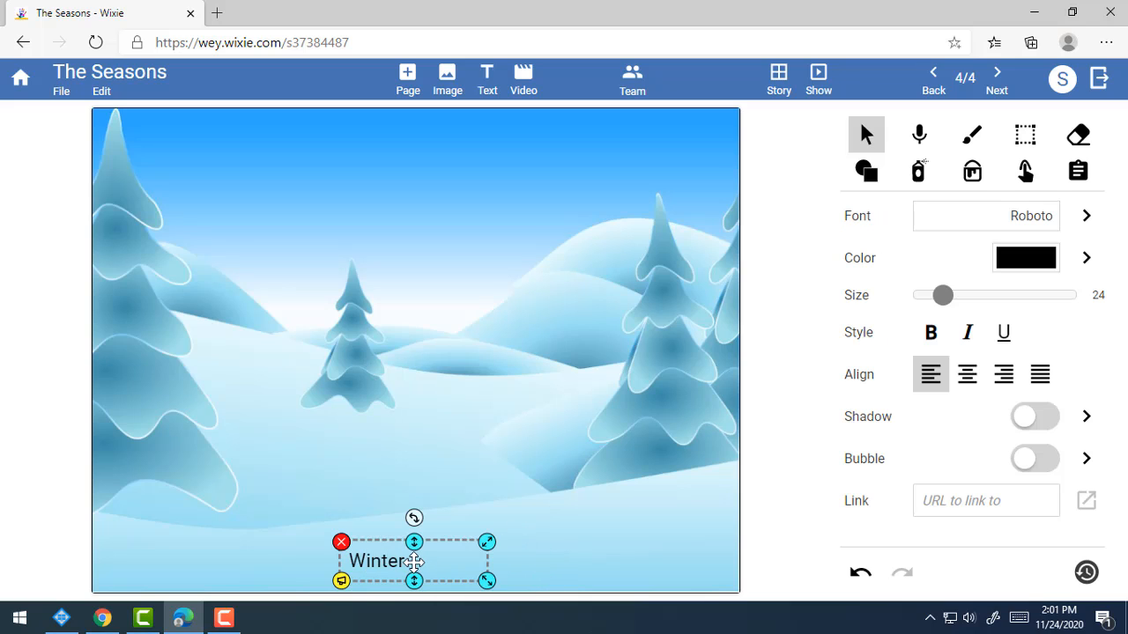
{"action": "left_click", "coordinate": [671, 467]}
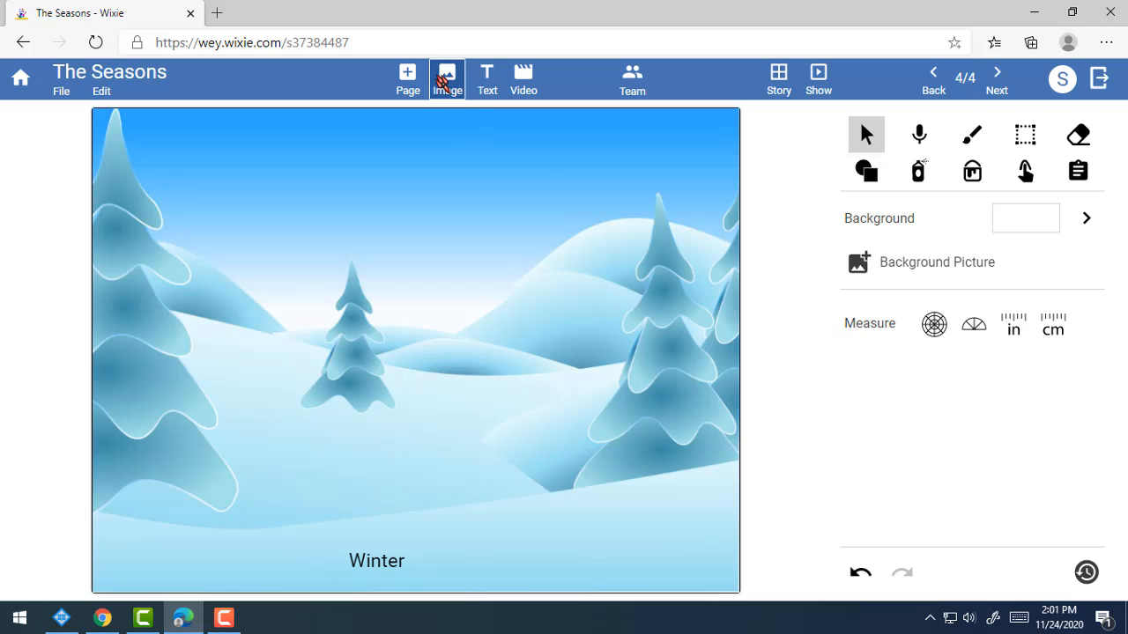
{"action": "left_click", "coordinate": [936, 81]}
{"action": "left_click", "coordinate": [936, 81]}
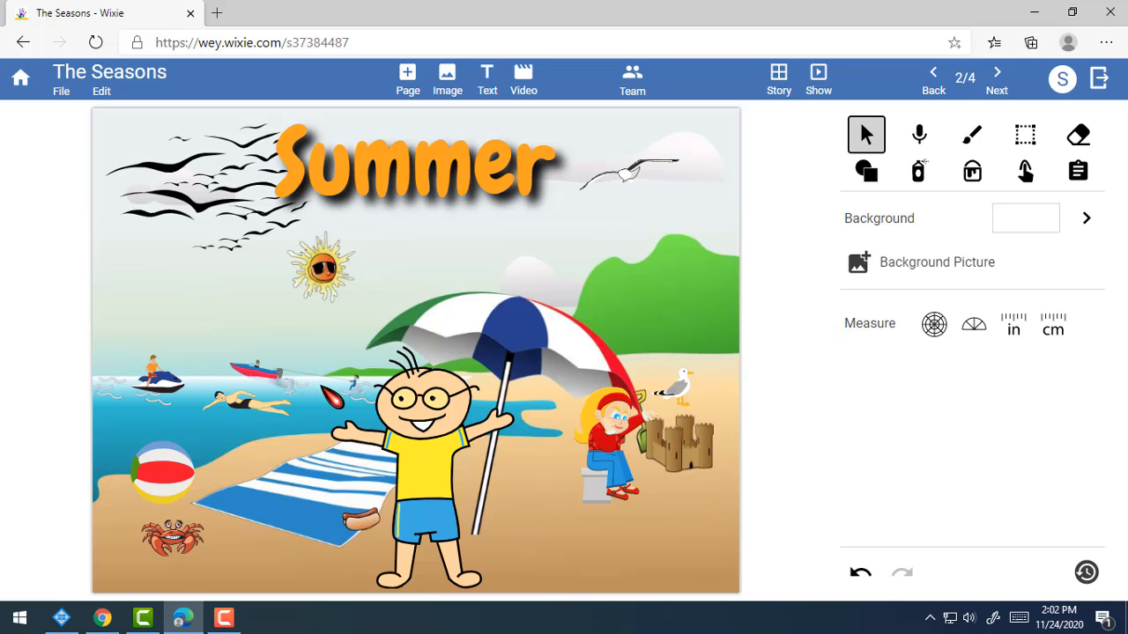
Drag the waterskiing speedboat out of the sea onto the sand beside the girl.
{"action": "left_click", "coordinate": [263, 371]}
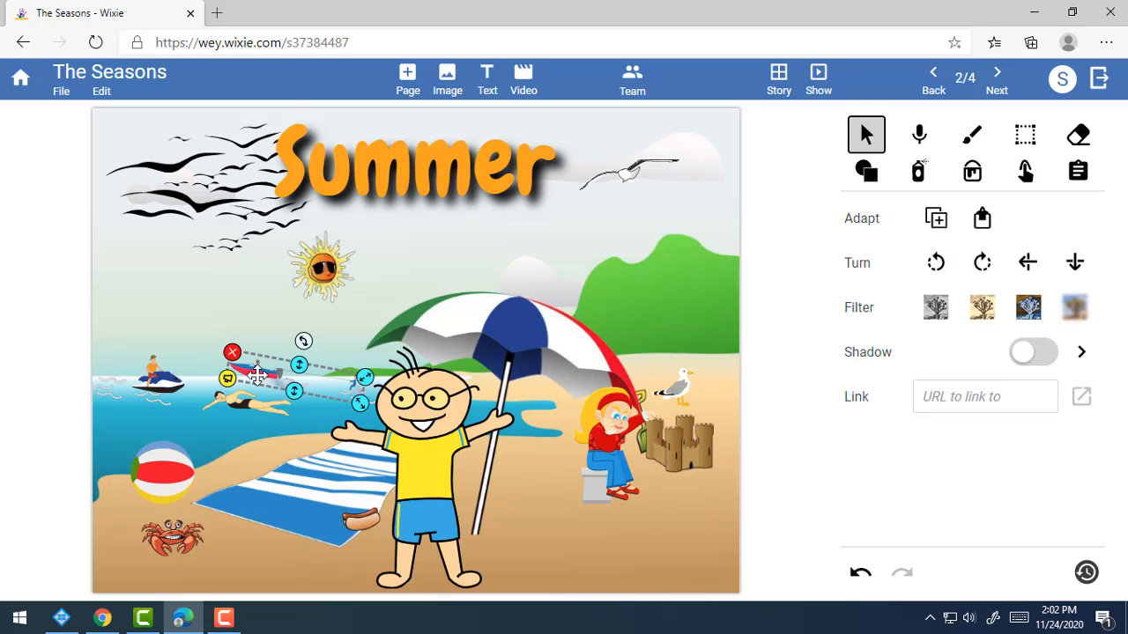
{"action": "left_click_drag", "start_coordinate": [256, 375], "coordinate": [546, 543]}
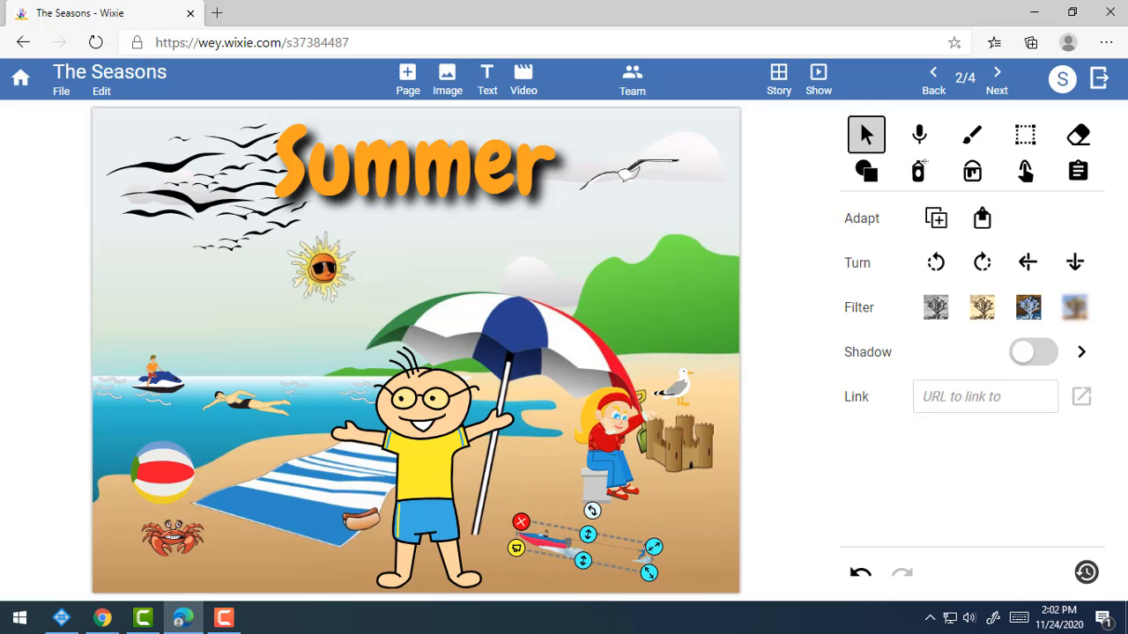
{"action": "left_click", "coordinate": [442, 482]}
{"action": "left_click", "coordinate": [564, 548]}
{"action": "left_click", "coordinate": [725, 519]}
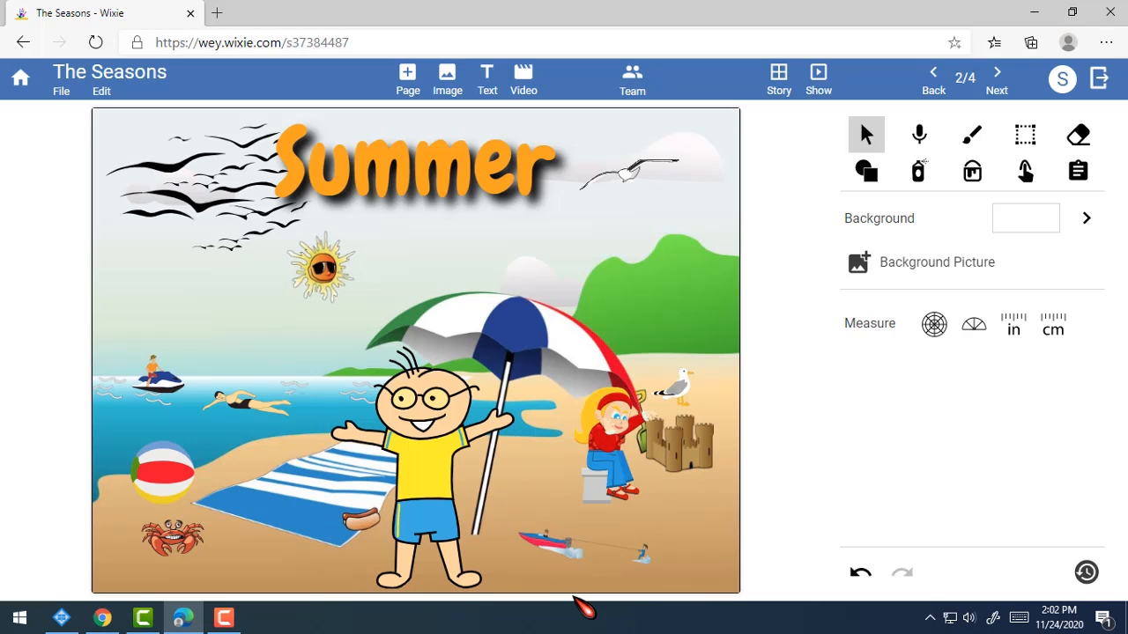
{"action": "left_click", "coordinate": [419, 469]}
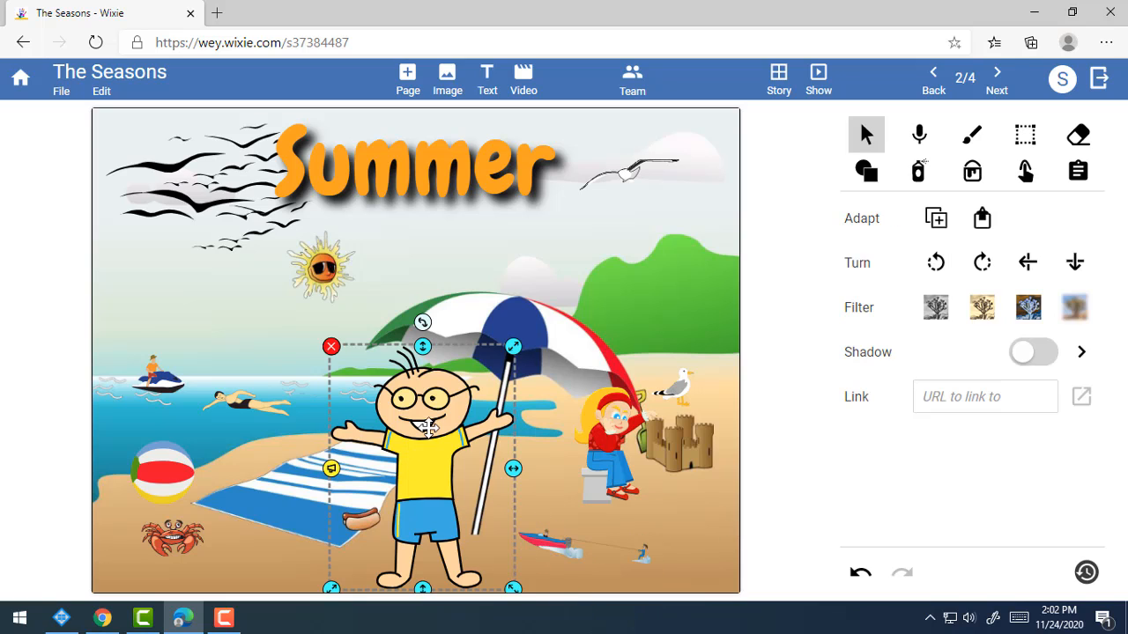
{"action": "left_click", "coordinate": [553, 543]}
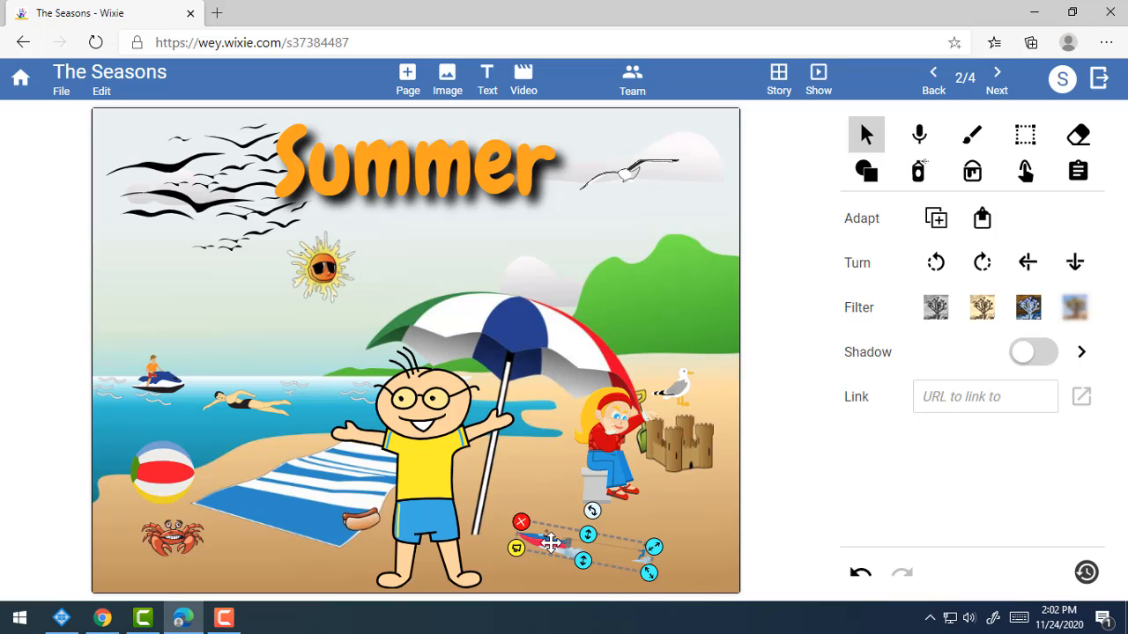
{"action": "left_click", "coordinate": [696, 543]}
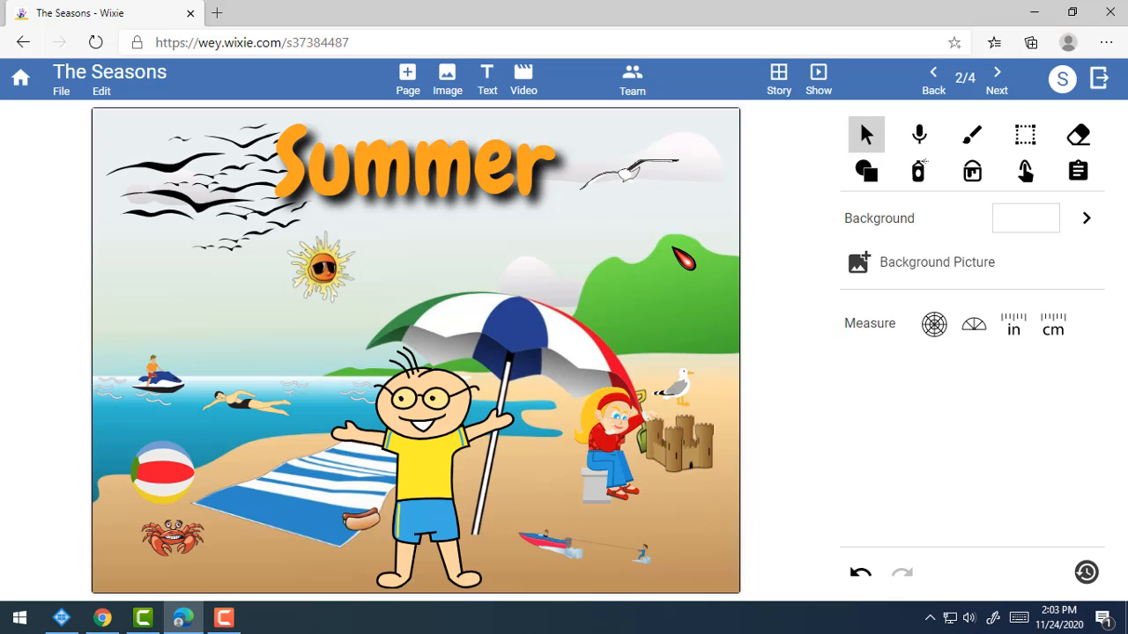
Move the boy to the top right, then return him to the beach towel.
{"action": "left_click_drag", "start_coordinate": [499, 426], "coordinate": [622, 240]}
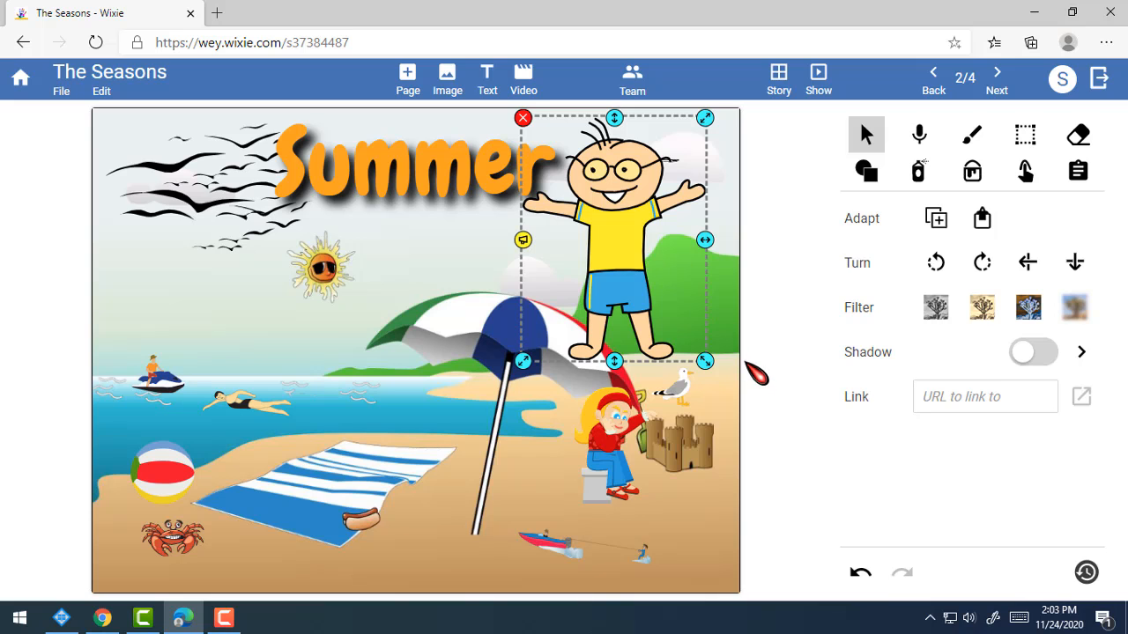
{"action": "left_click_drag", "start_coordinate": [614, 241], "coordinate": [426, 470]}
{"action": "left_click", "coordinate": [718, 585]}
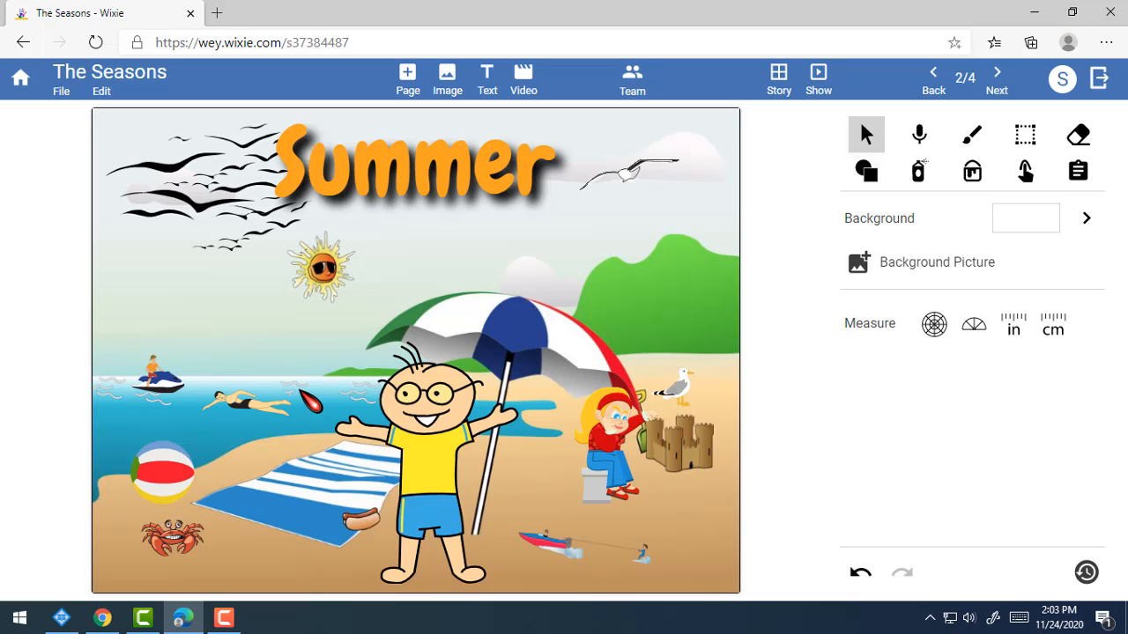
Drag the waterskiing boat back into the sea by the swimmer.
{"action": "left_click", "coordinate": [559, 551]}
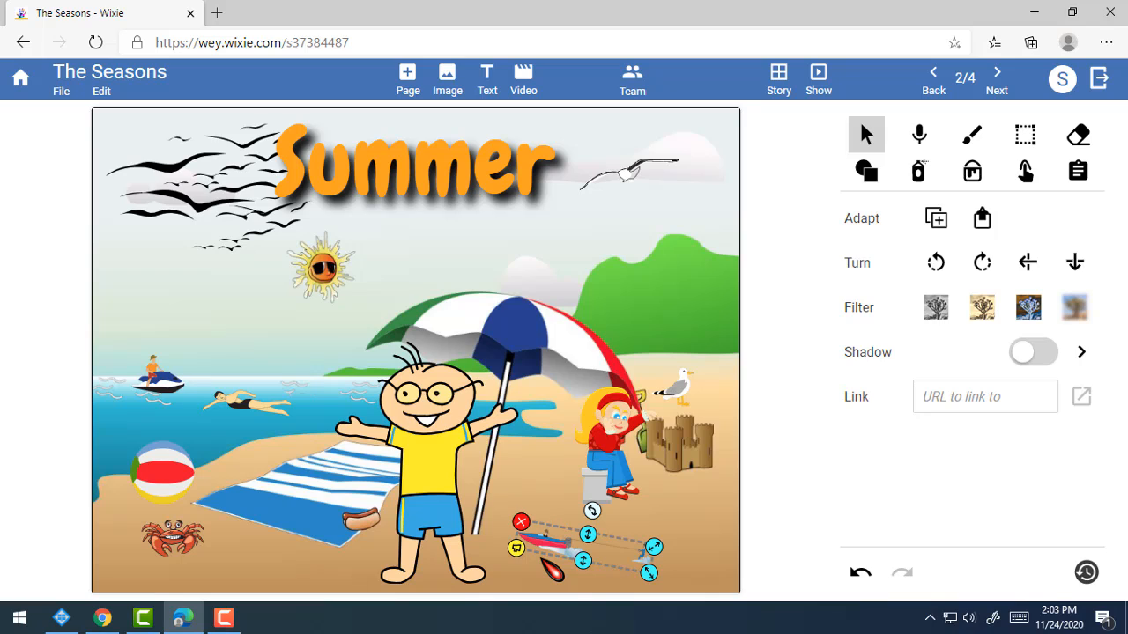
{"action": "left_click", "coordinate": [687, 546]}
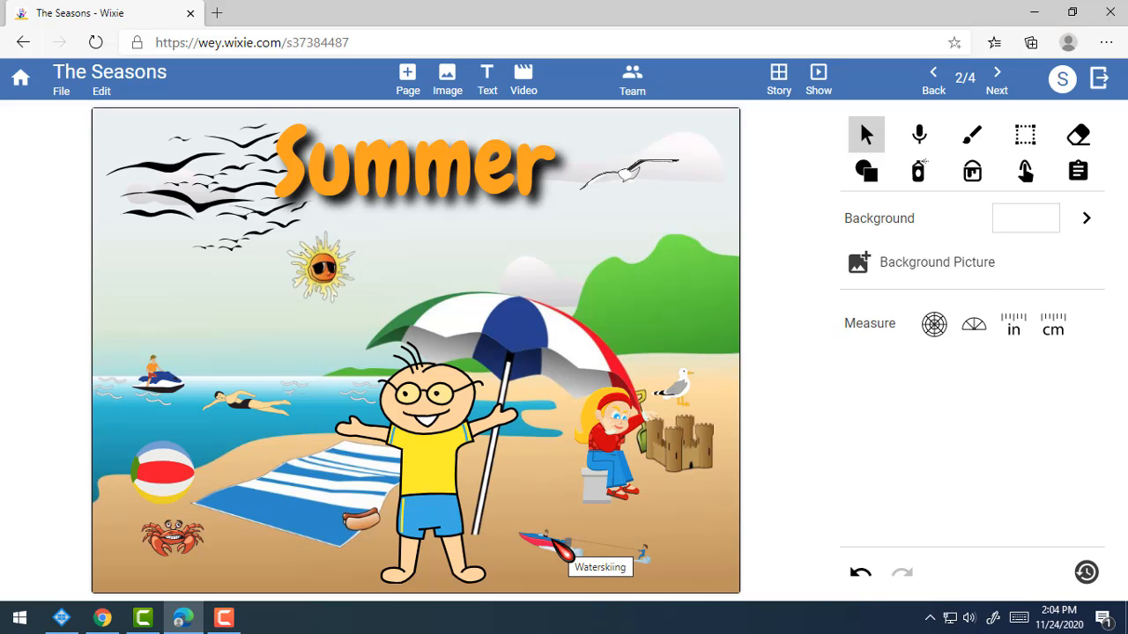
{"action": "left_click_drag", "start_coordinate": [553, 541], "coordinate": [252, 370]}
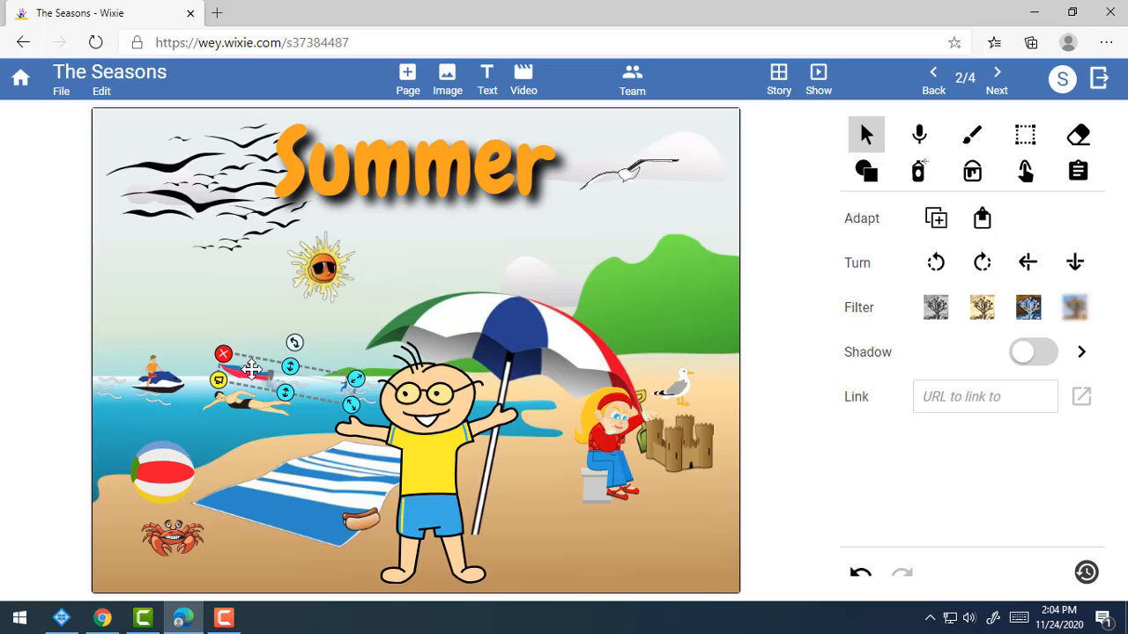
{"action": "left_click", "coordinate": [601, 517]}
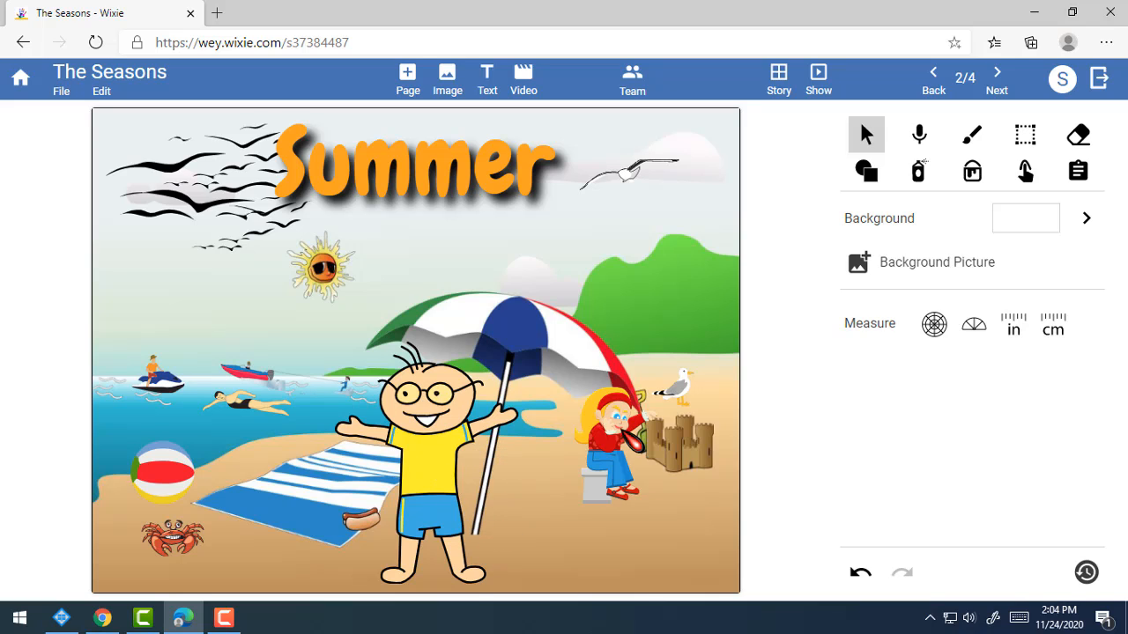
Rearrange the girl near the sandcastle and shift the boy slightly right on the towel.
{"action": "left_click", "coordinate": [603, 448]}
{"action": "left_click_drag", "start_coordinate": [603, 433], "coordinate": [524, 509]}
{"action": "left_click", "coordinate": [647, 597]}
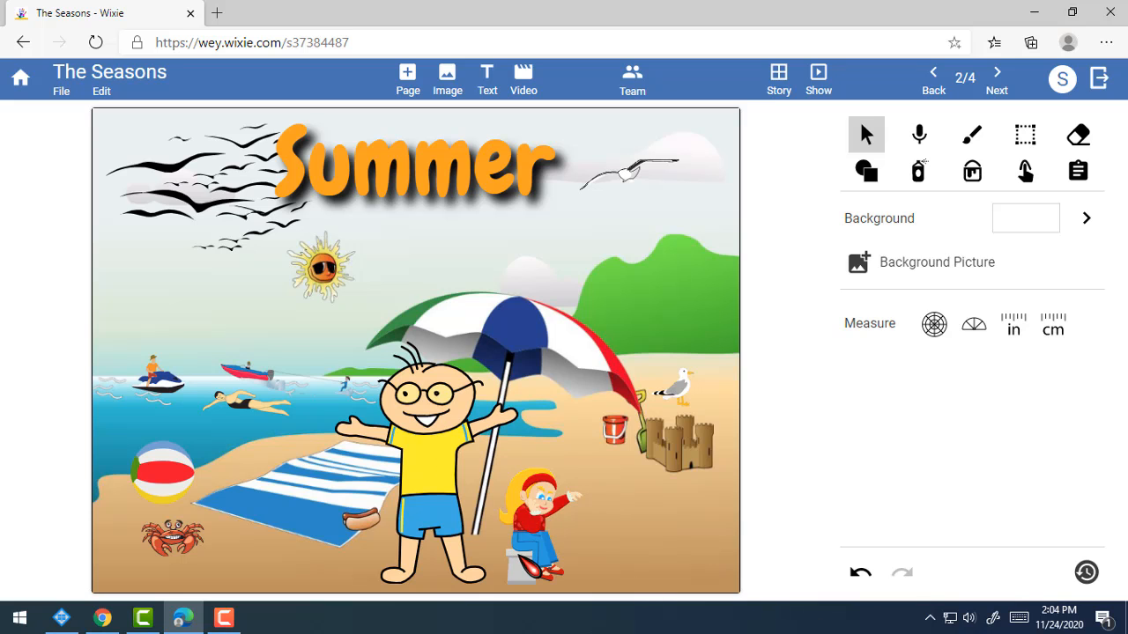
{"action": "left_click_drag", "start_coordinate": [516, 552], "coordinate": [498, 568]}
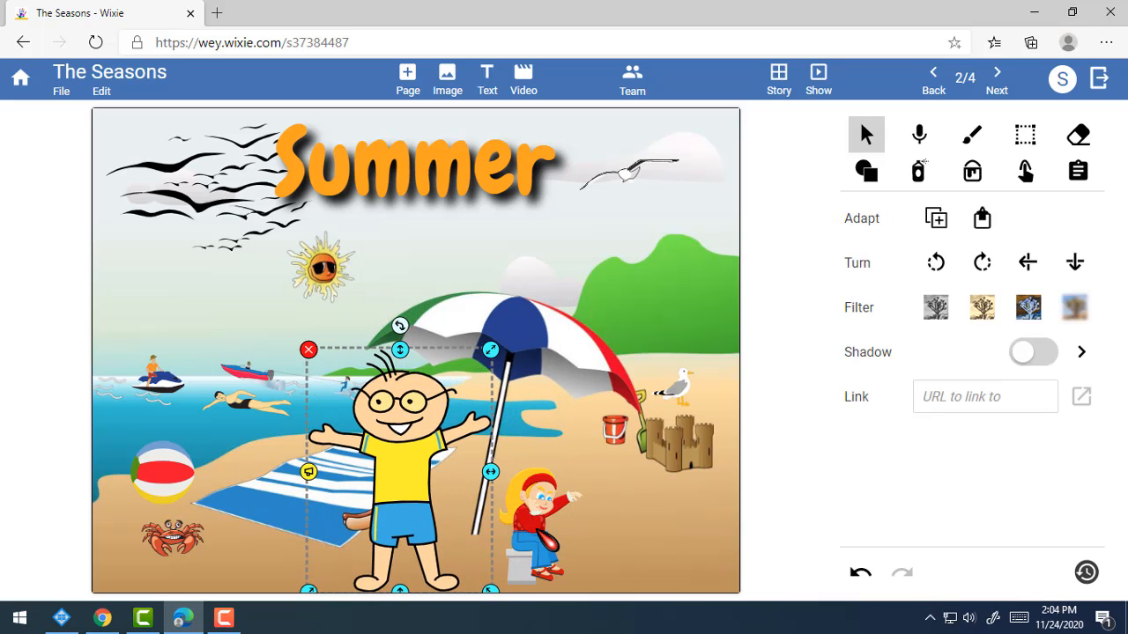
{"action": "left_click", "coordinate": [550, 545]}
{"action": "left_click_drag", "start_coordinate": [542, 526], "coordinate": [609, 430]}
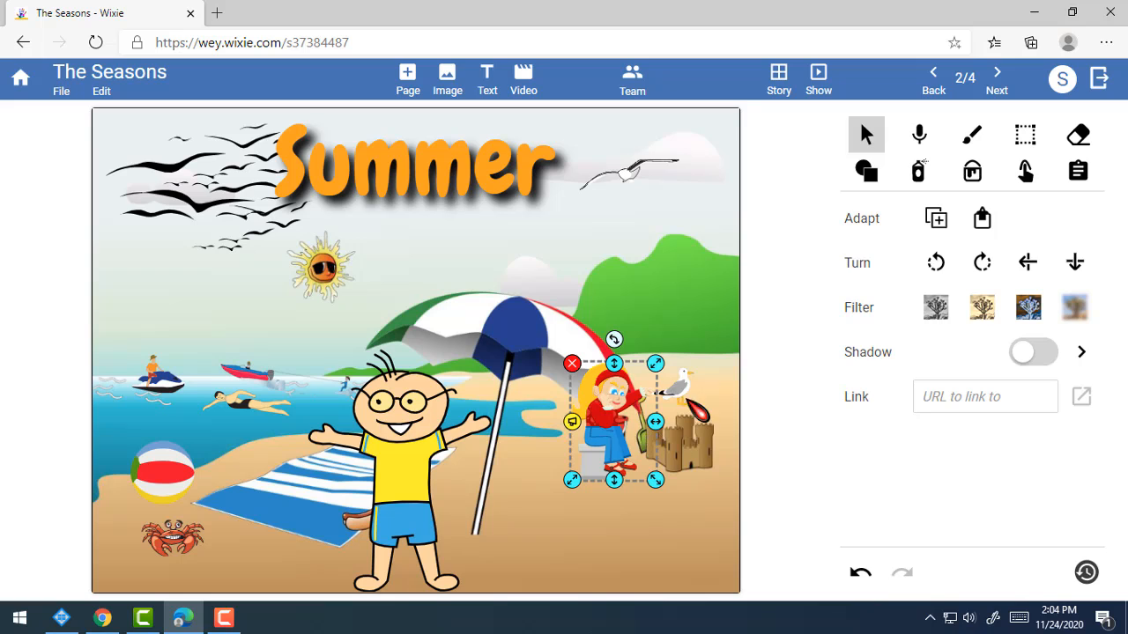
{"action": "left_click", "coordinate": [431, 529]}
{"action": "left_click_drag", "start_coordinate": [406, 524], "coordinate": [442, 513]}
{"action": "left_click", "coordinate": [642, 518]}
Select the seagull perched by the sandcastle.
{"action": "left_click", "coordinate": [675, 393]}
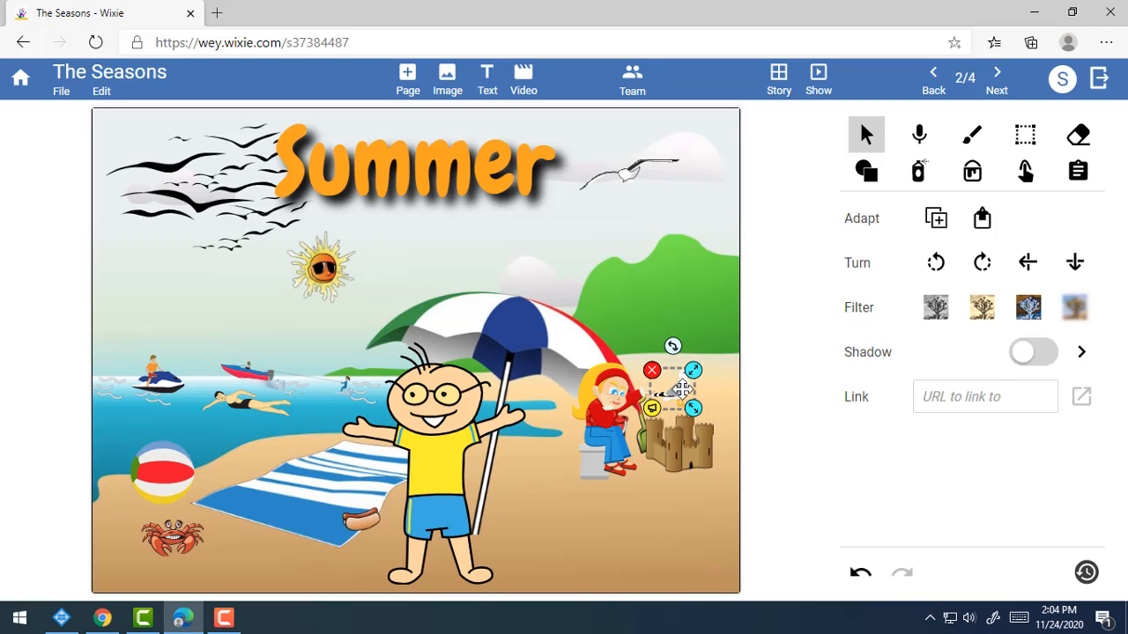
{"action": "left_click", "coordinate": [647, 539]}
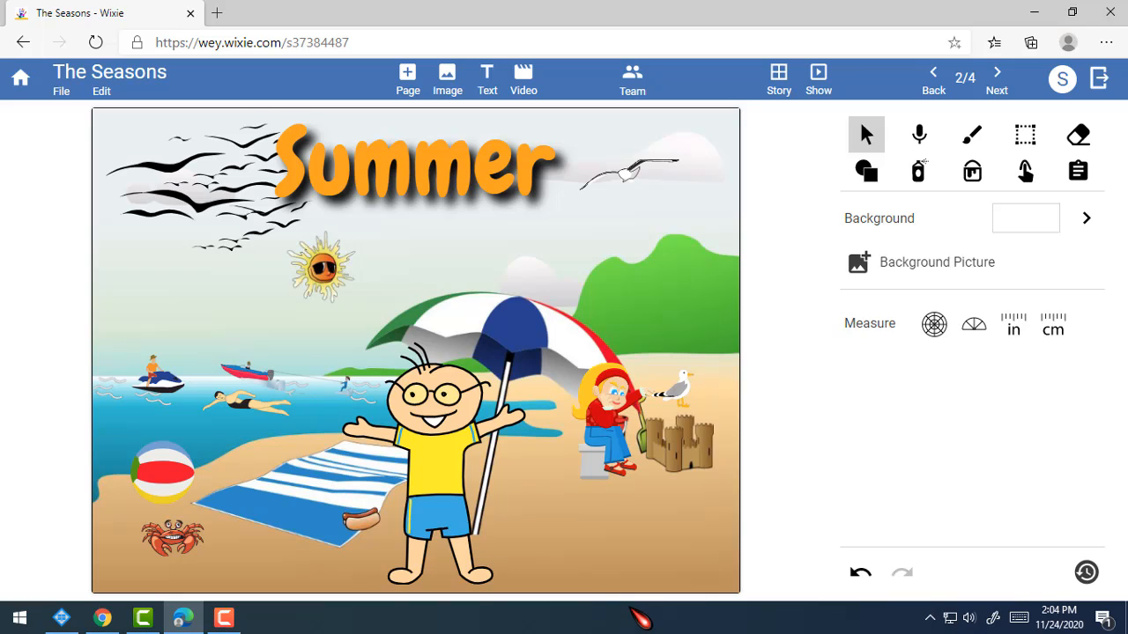
{"action": "left_click", "coordinate": [369, 524]}
{"action": "left_click", "coordinate": [360, 525]}
{"action": "left_click", "coordinate": [673, 390]}
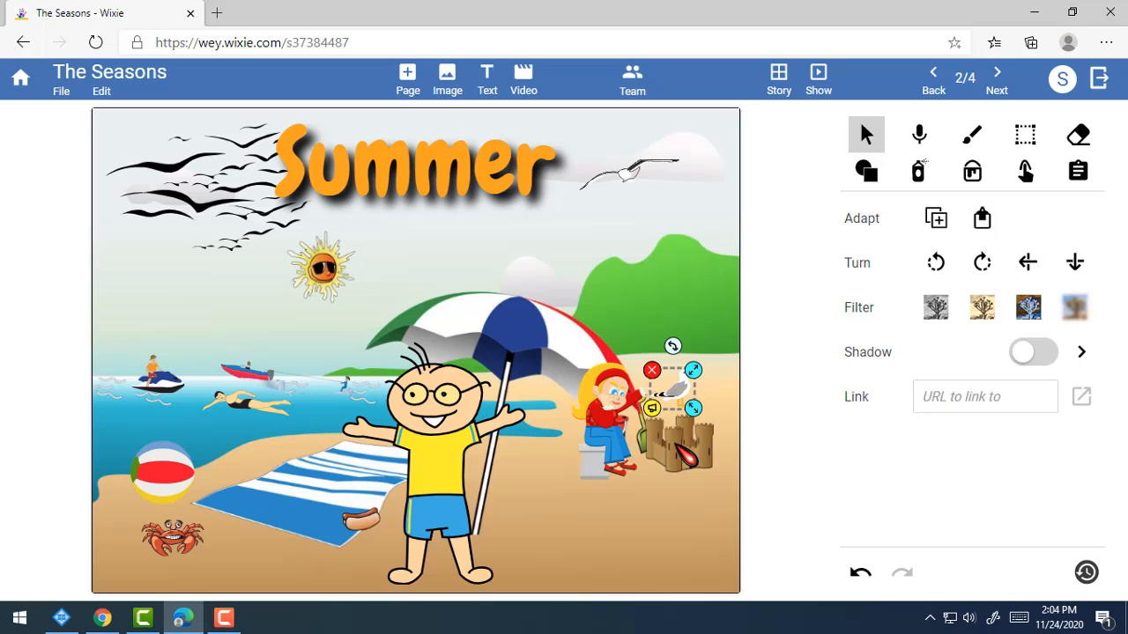
Duplicate the seagull, place the copy on the sand near the boy, and enlarge it.
{"action": "right_click", "coordinate": [674, 391]}
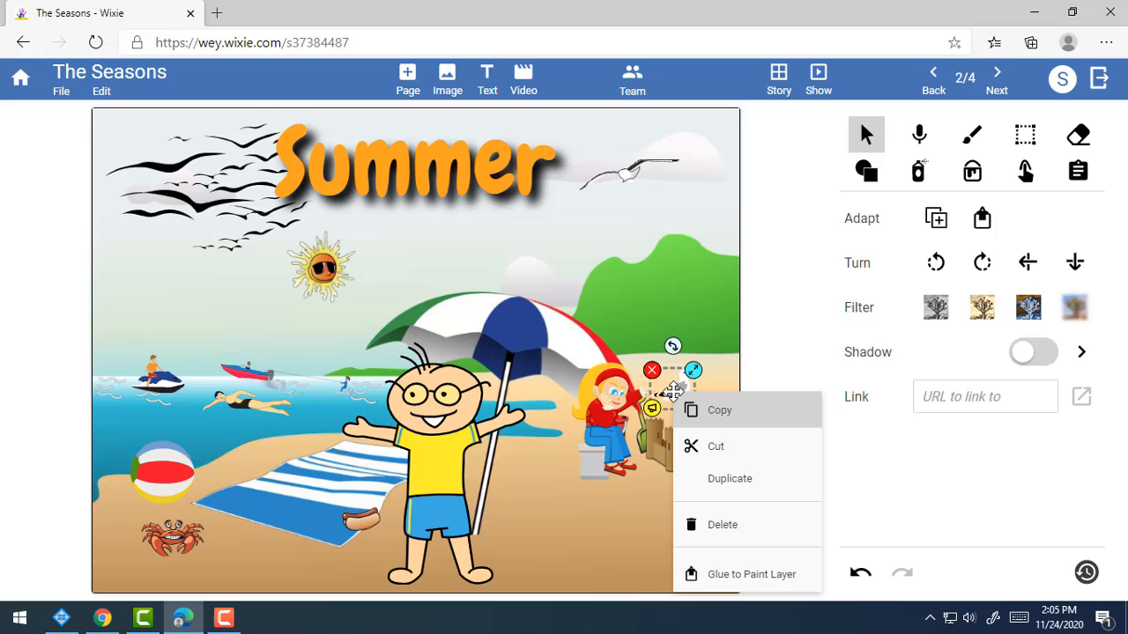
{"action": "left_click", "coordinate": [747, 478]}
{"action": "left_click_drag", "start_coordinate": [696, 404], "coordinate": [555, 574]}
{"action": "left_click", "coordinate": [641, 575]}
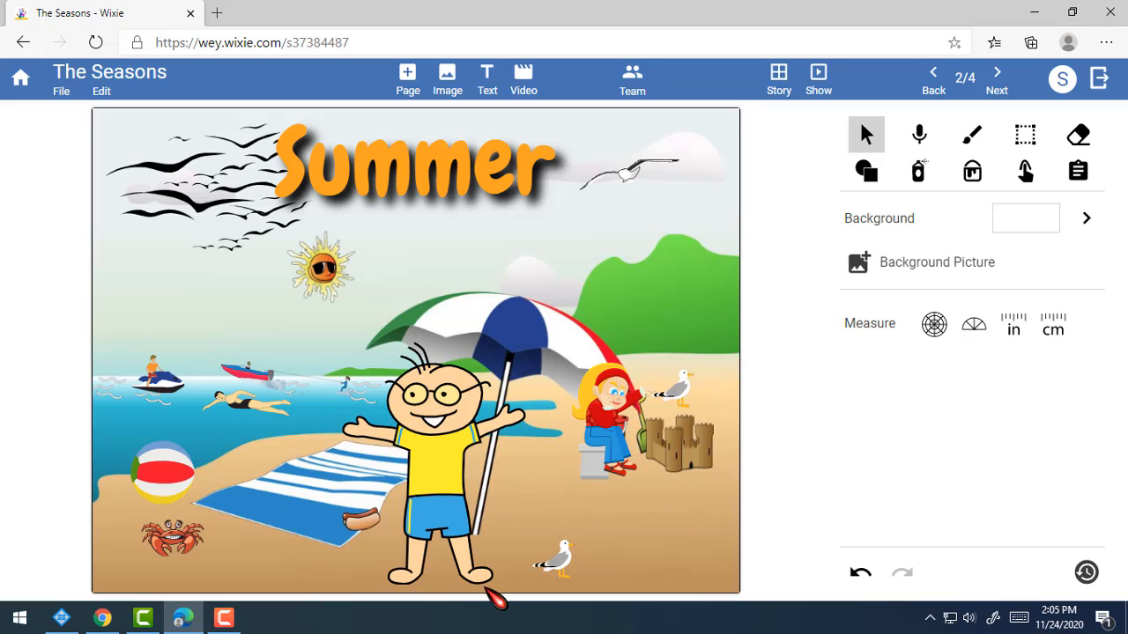
{"action": "left_click", "coordinate": [569, 565]}
{"action": "left_click_drag", "start_coordinate": [573, 542], "coordinate": [614, 504]}
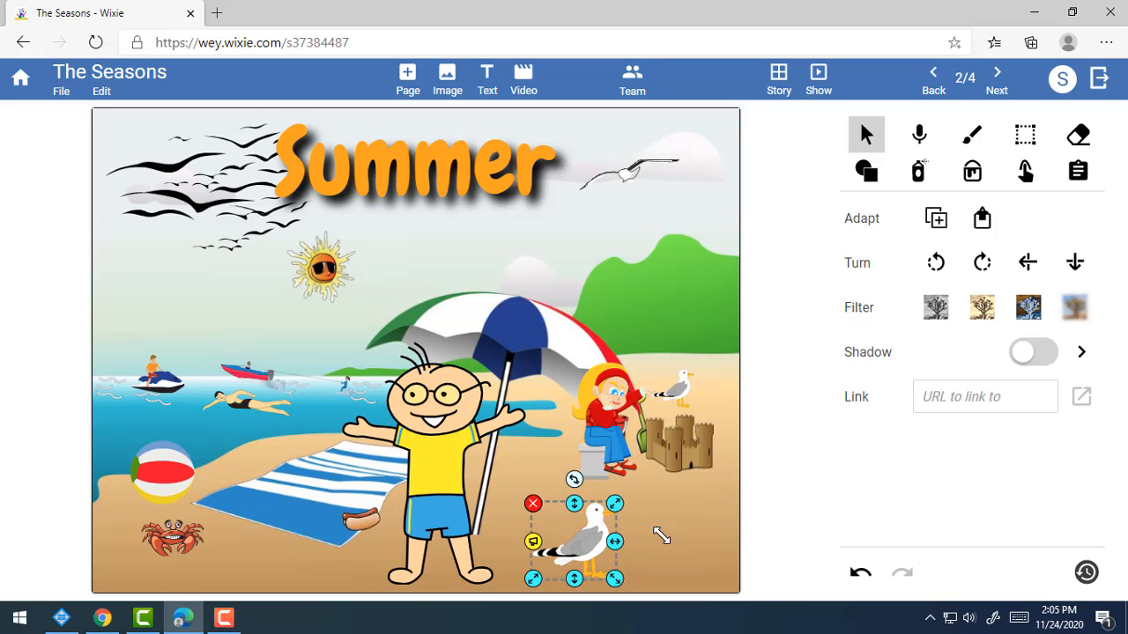
{"action": "left_click", "coordinate": [661, 536]}
Move the small seagull down beside the big one, then back onto the sandcastle.
{"action": "left_click_drag", "start_coordinate": [678, 393], "coordinate": [639, 573]}
{"action": "left_click", "coordinate": [701, 572]}
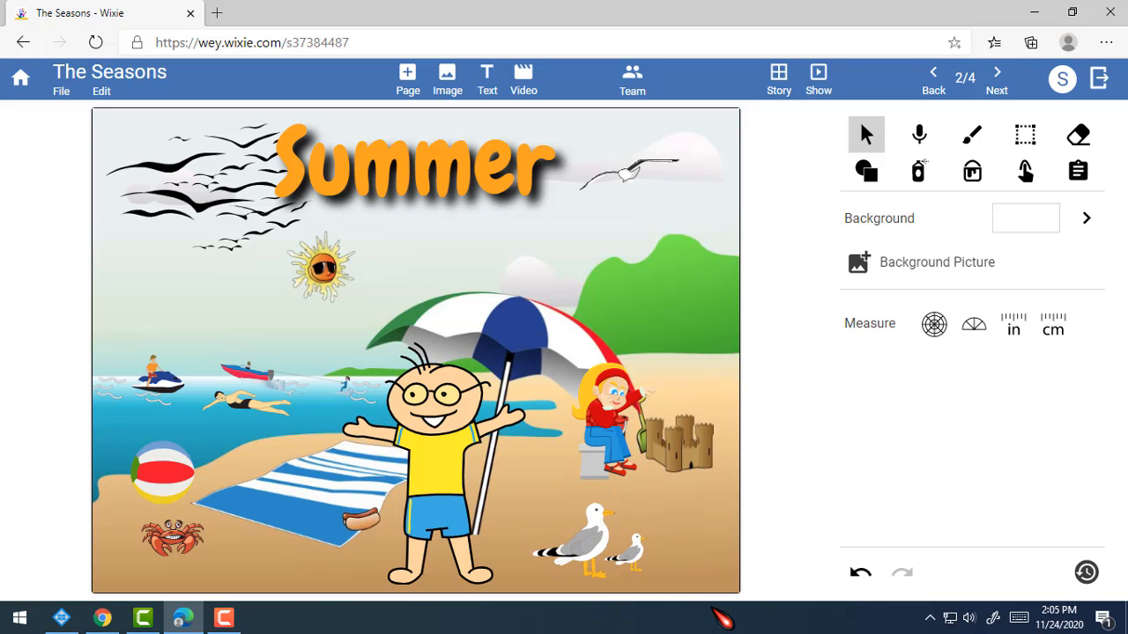
{"action": "left_click_drag", "start_coordinate": [640, 561], "coordinate": [671, 395]}
{"action": "left_click", "coordinate": [674, 529]}
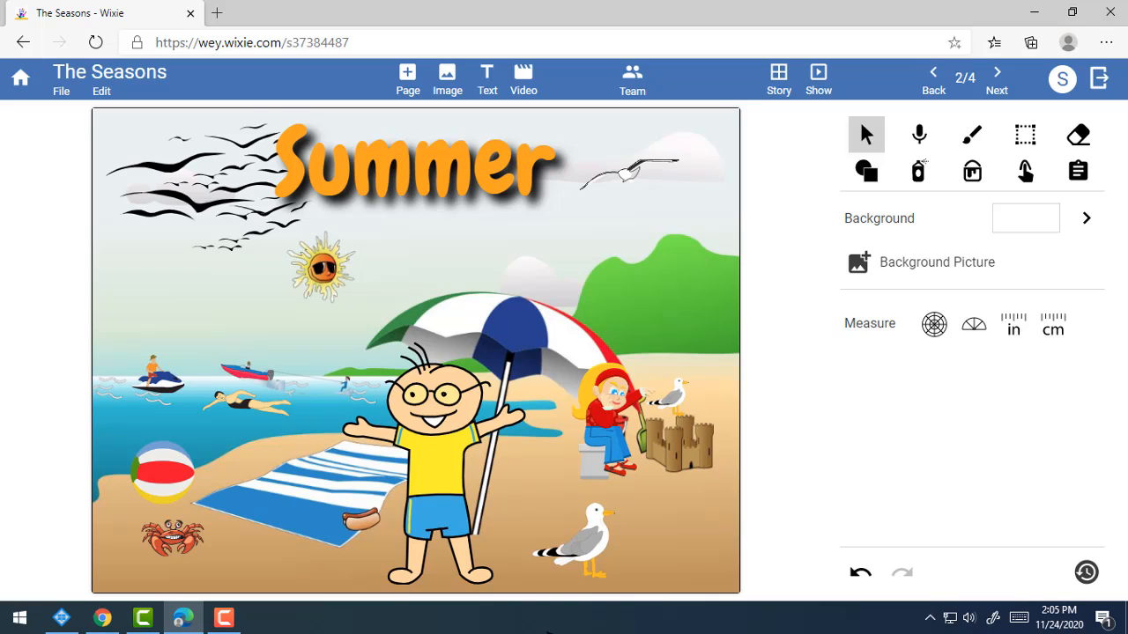
Try the small seagull near the jet skis, then settle it back on the sandcastle.
{"action": "left_click", "coordinate": [672, 398]}
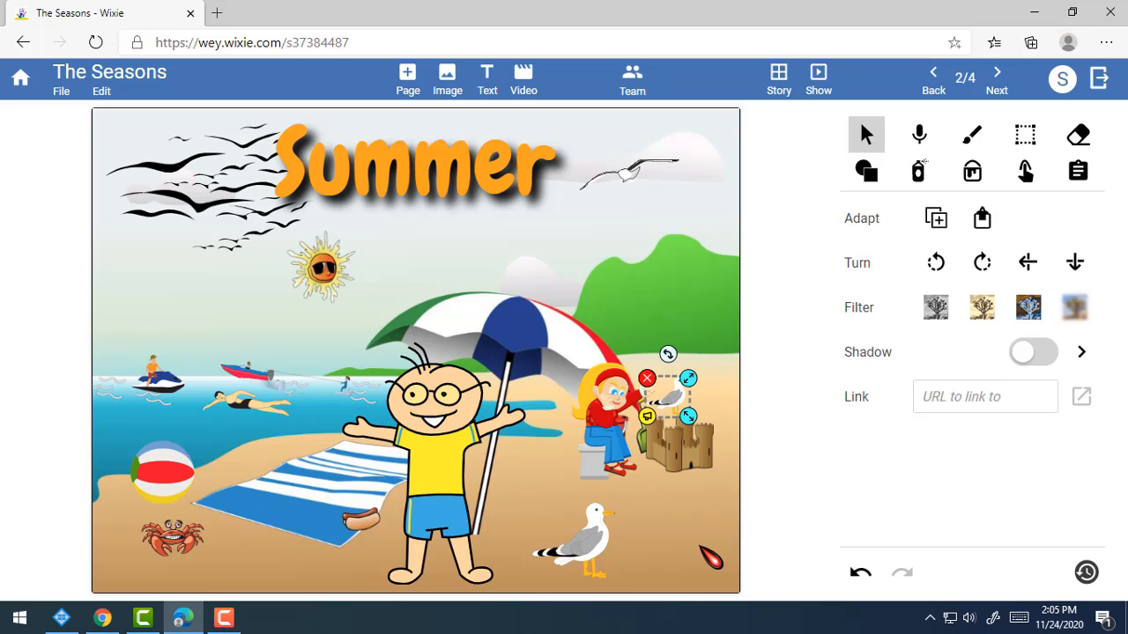
{"action": "left_click_drag", "start_coordinate": [676, 401], "coordinate": [338, 357]}
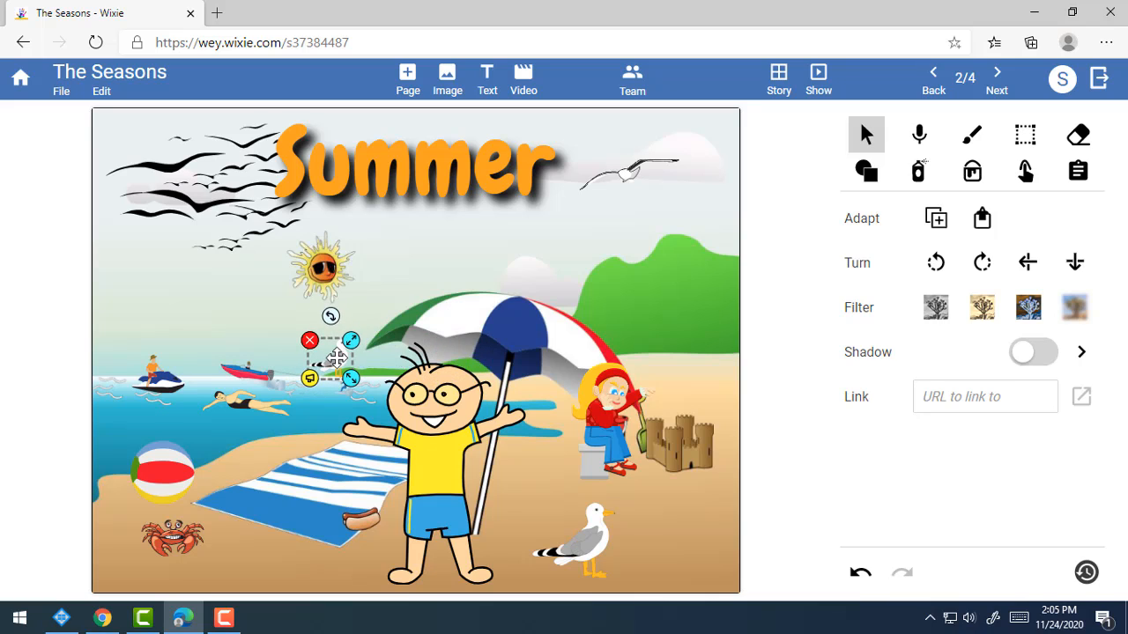
{"action": "left_click", "coordinate": [670, 522]}
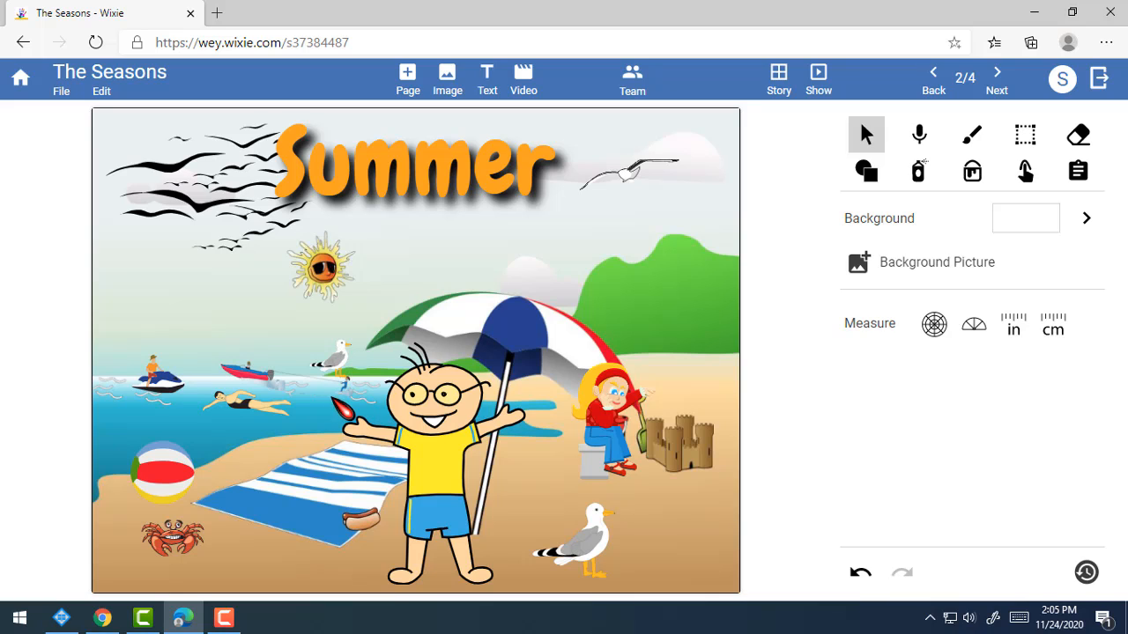
{"action": "left_click_drag", "start_coordinate": [648, 390], "coordinate": [703, 395]}
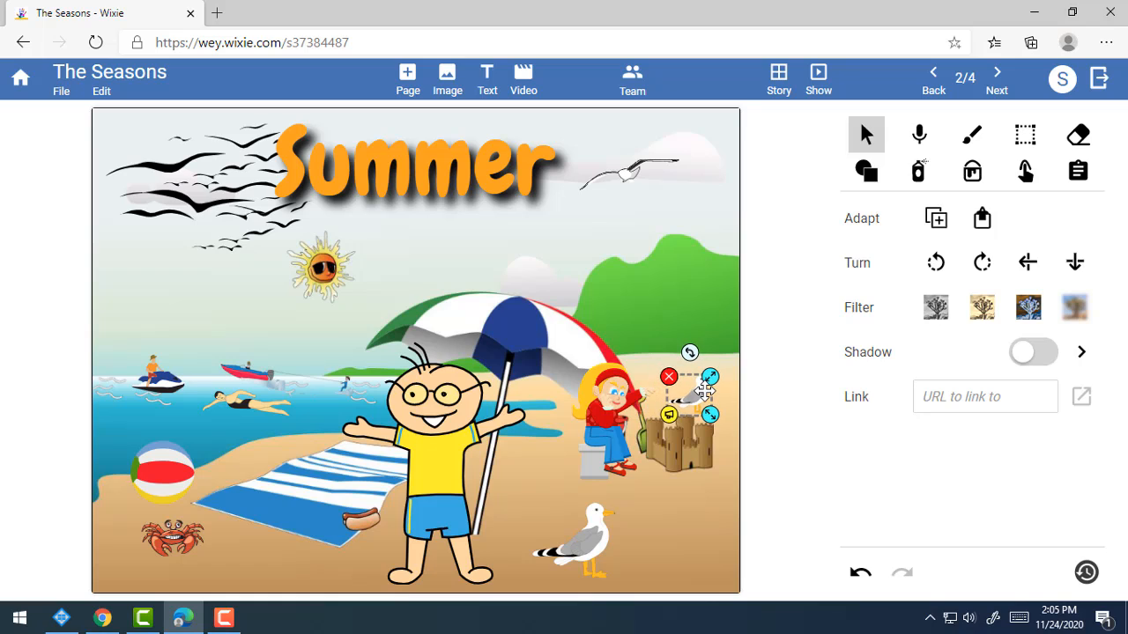
{"action": "left_click", "coordinate": [720, 518]}
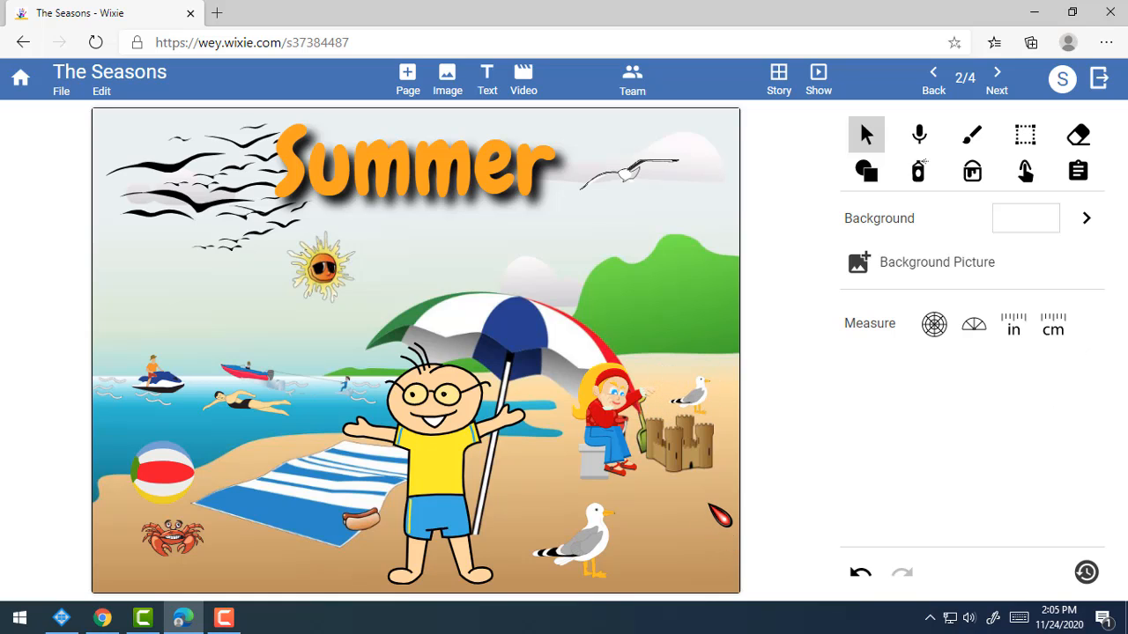
{"action": "left_click", "coordinate": [696, 402]}
{"action": "left_click_drag", "start_coordinate": [696, 403], "coordinate": [696, 398]}
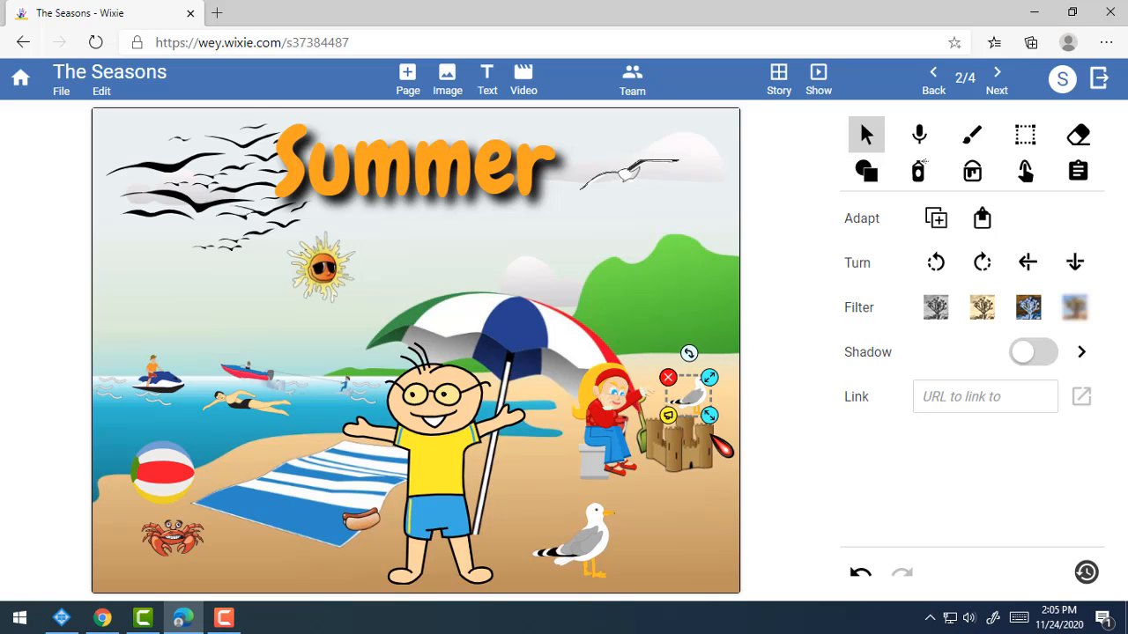
Duplicate the small seagull and place the copy beside the umbrella.
{"action": "right_click", "coordinate": [687, 401]}
{"action": "left_click", "coordinate": [736, 447]}
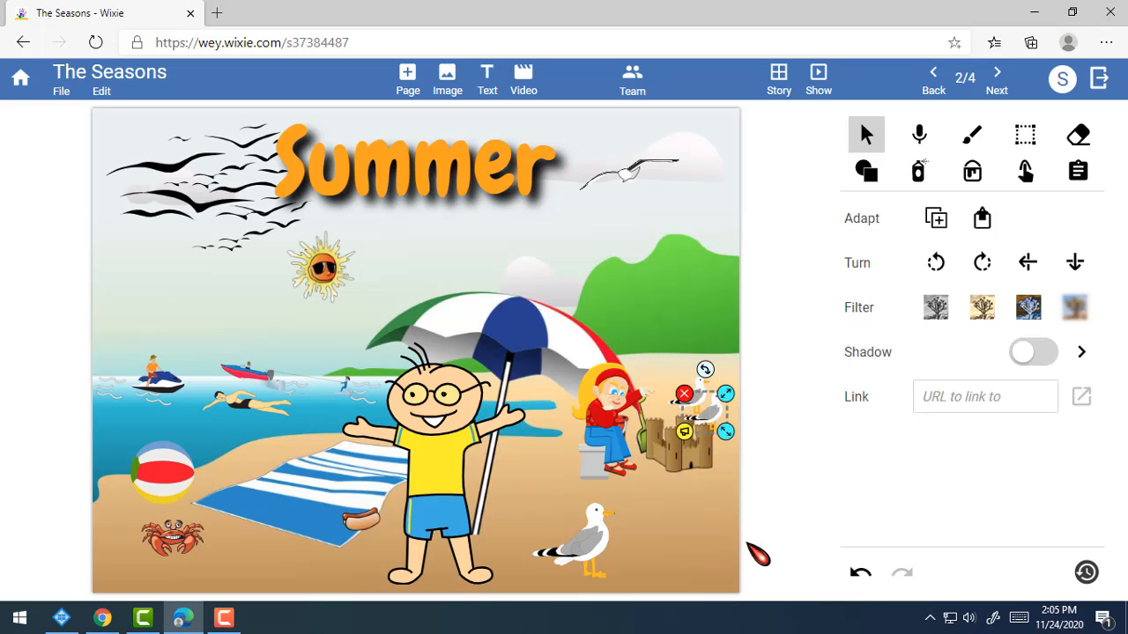
{"action": "left_click_drag", "start_coordinate": [725, 429], "coordinate": [666, 355]}
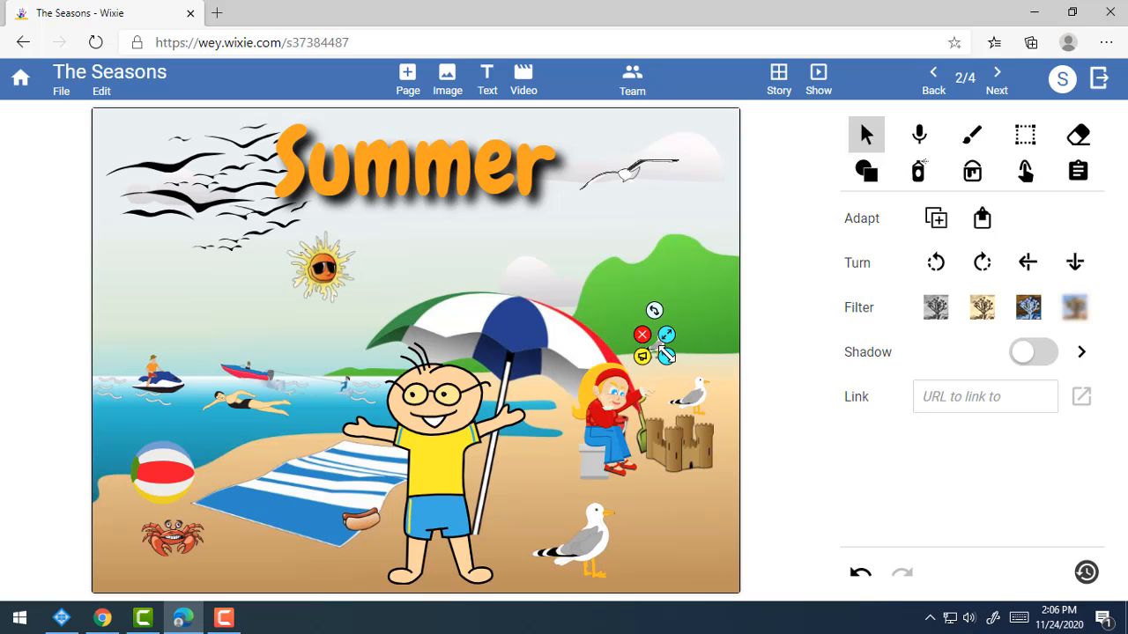
{"action": "left_click", "coordinate": [721, 370]}
{"action": "left_click", "coordinate": [652, 351]}
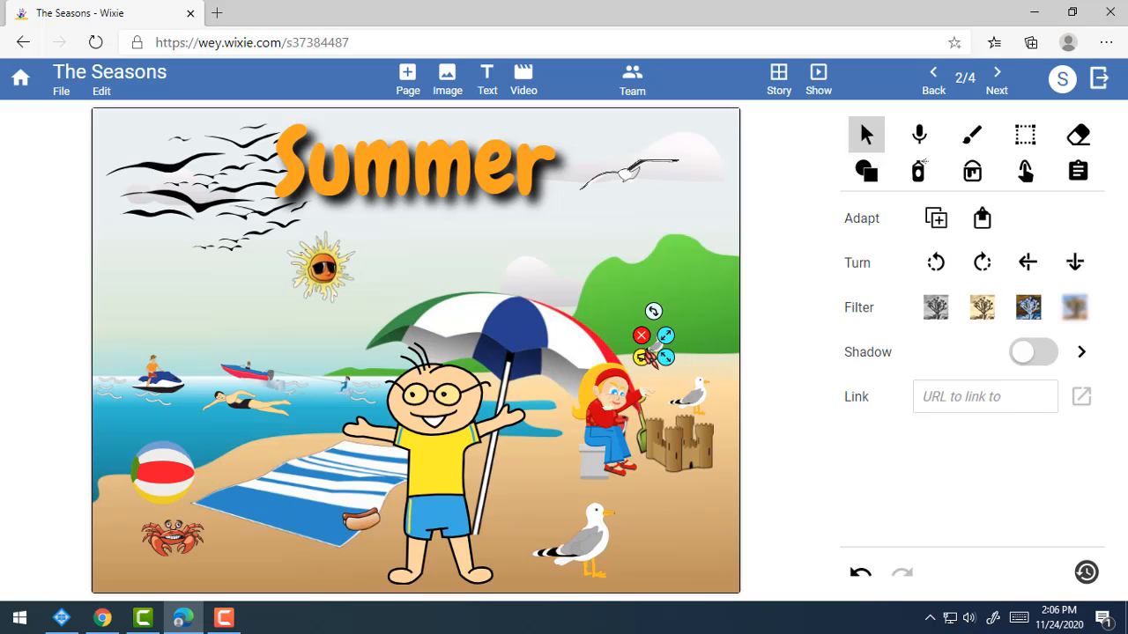
{"action": "left_click", "coordinate": [712, 558]}
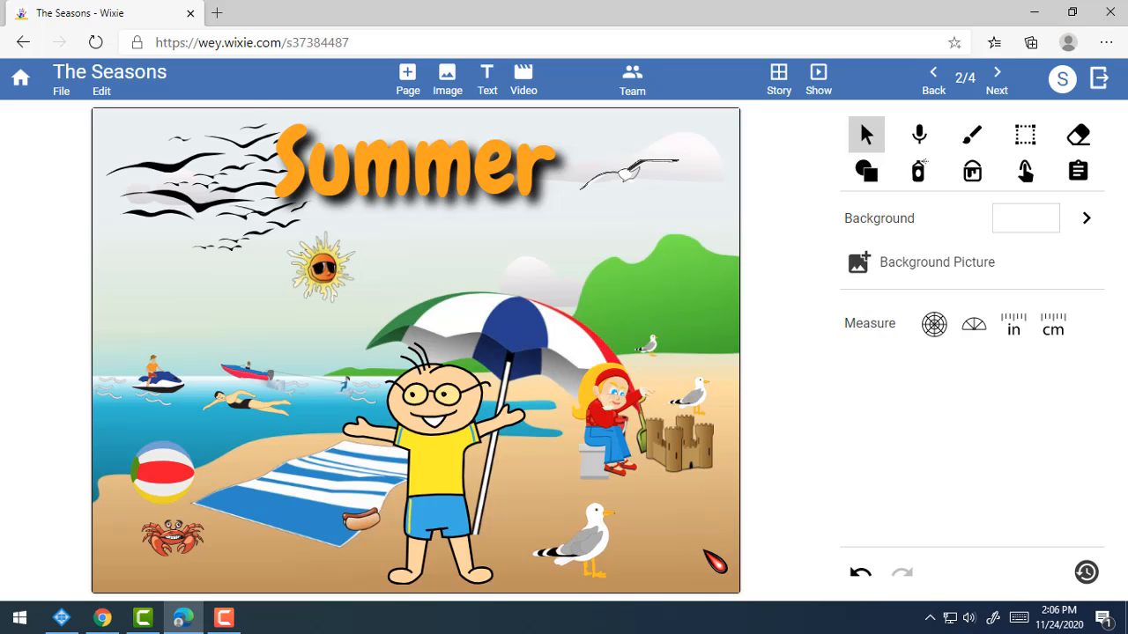
{"action": "left_click", "coordinate": [654, 350]}
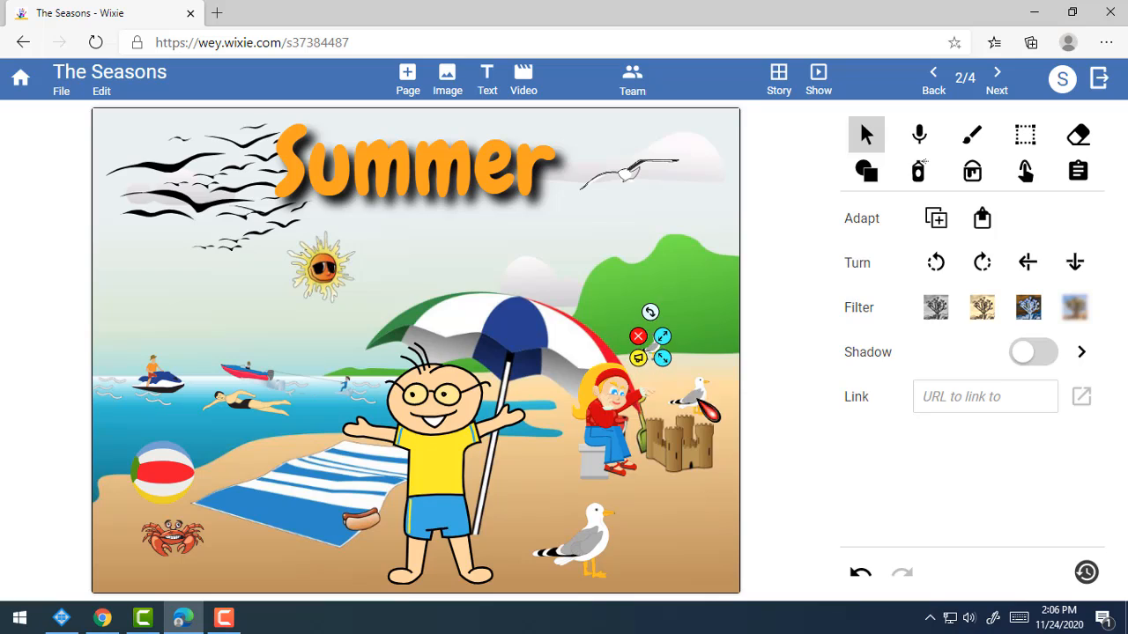
Drag the girl figure down to the bottom-right corner below the sandcastle.
{"action": "left_click", "coordinate": [672, 541]}
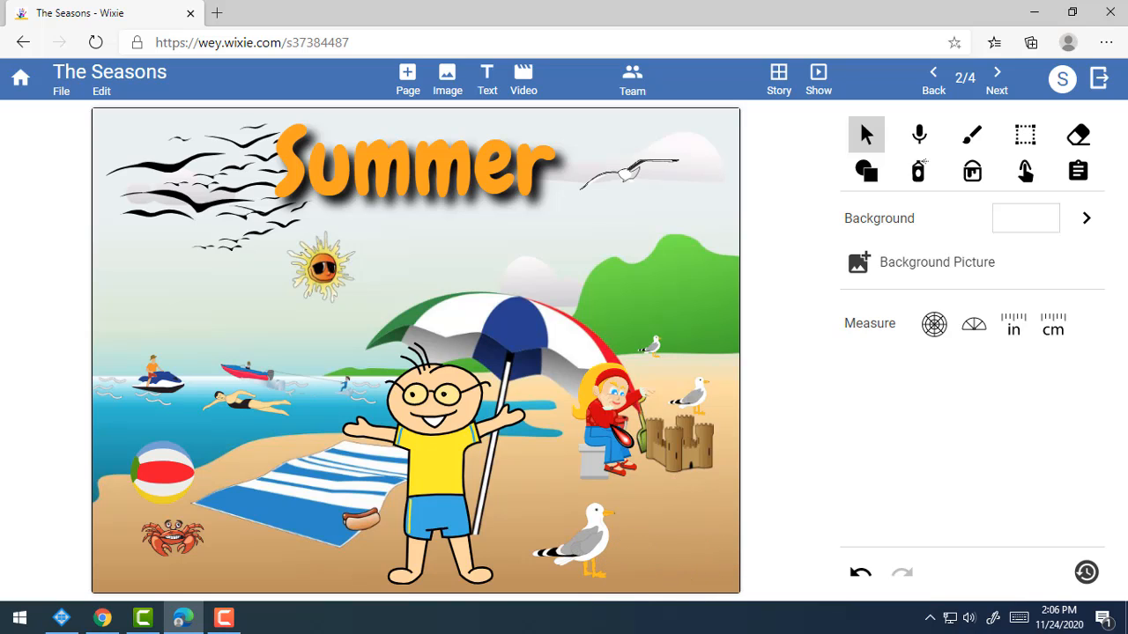
{"action": "left_click", "coordinate": [630, 427]}
{"action": "left_click_drag", "start_coordinate": [627, 434], "coordinate": [670, 508]}
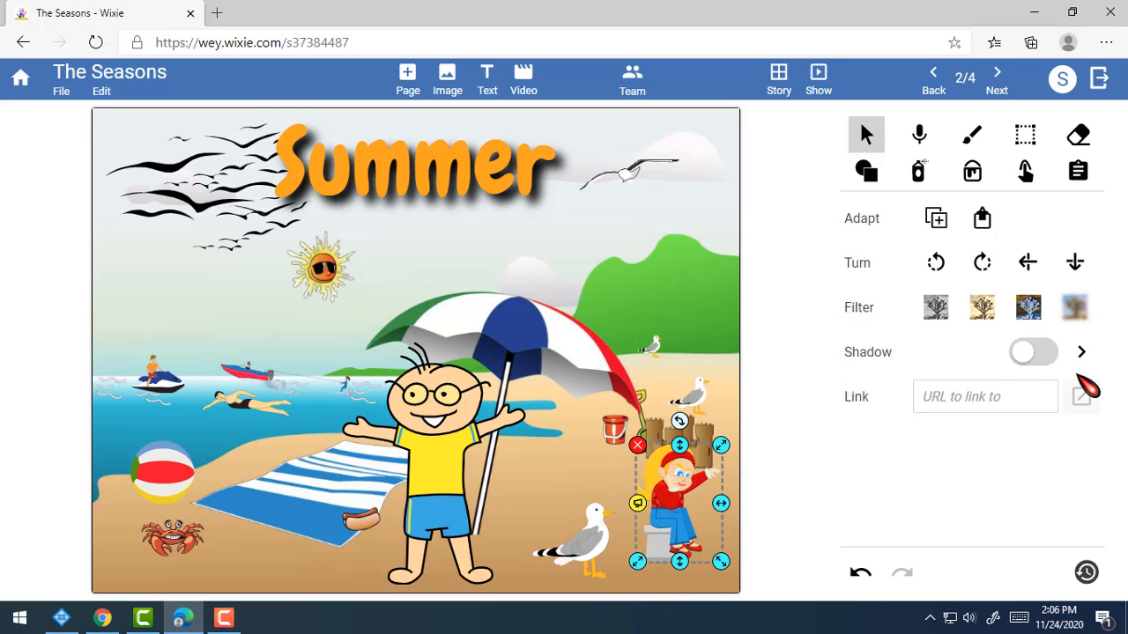
Flip the girl horizontally so she faces left.
{"action": "left_click", "coordinate": [1027, 262]}
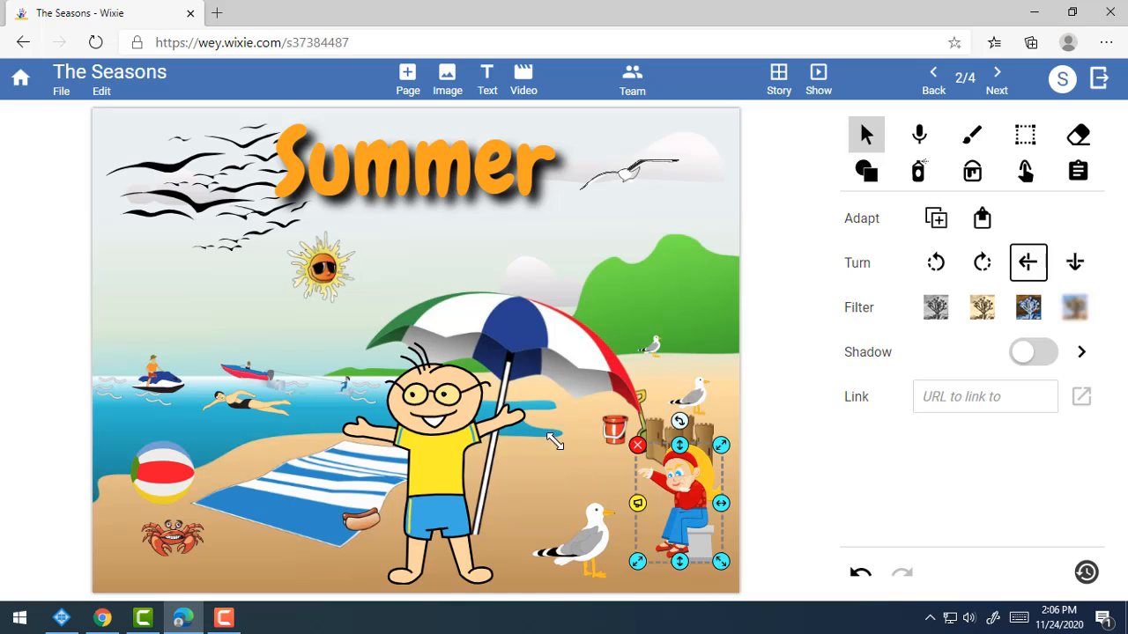
{"action": "left_click", "coordinate": [617, 510]}
{"action": "left_click", "coordinate": [687, 536]}
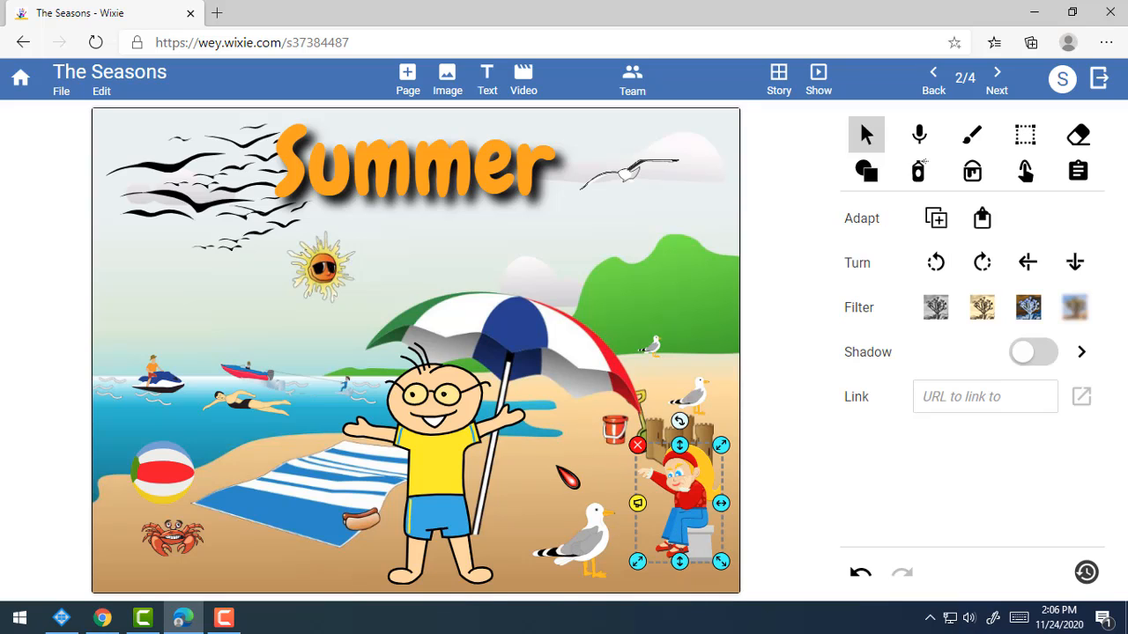
{"action": "left_click", "coordinate": [569, 477]}
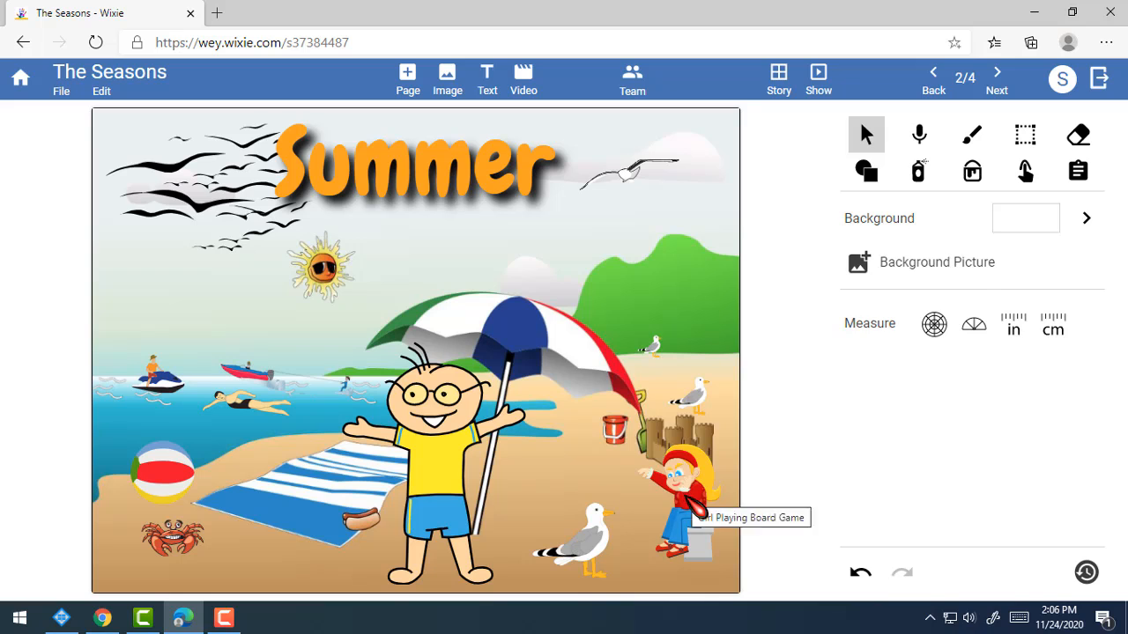
Enlarge the girl and seat her on the right of the beach beside the big seagull.
{"action": "left_click", "coordinate": [662, 504]}
{"action": "left_click_drag", "start_coordinate": [674, 516], "coordinate": [715, 580]}
{"action": "left_click", "coordinate": [789, 554]}
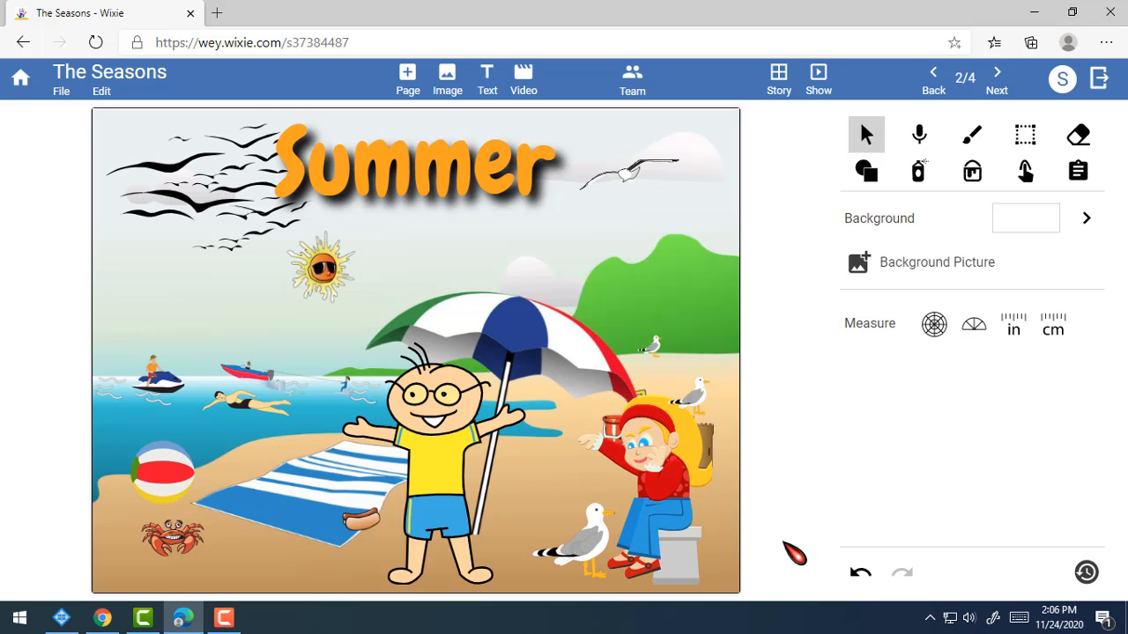
{"action": "left_click", "coordinate": [696, 527]}
{"action": "left_click_drag", "start_coordinate": [677, 538], "coordinate": [636, 502]}
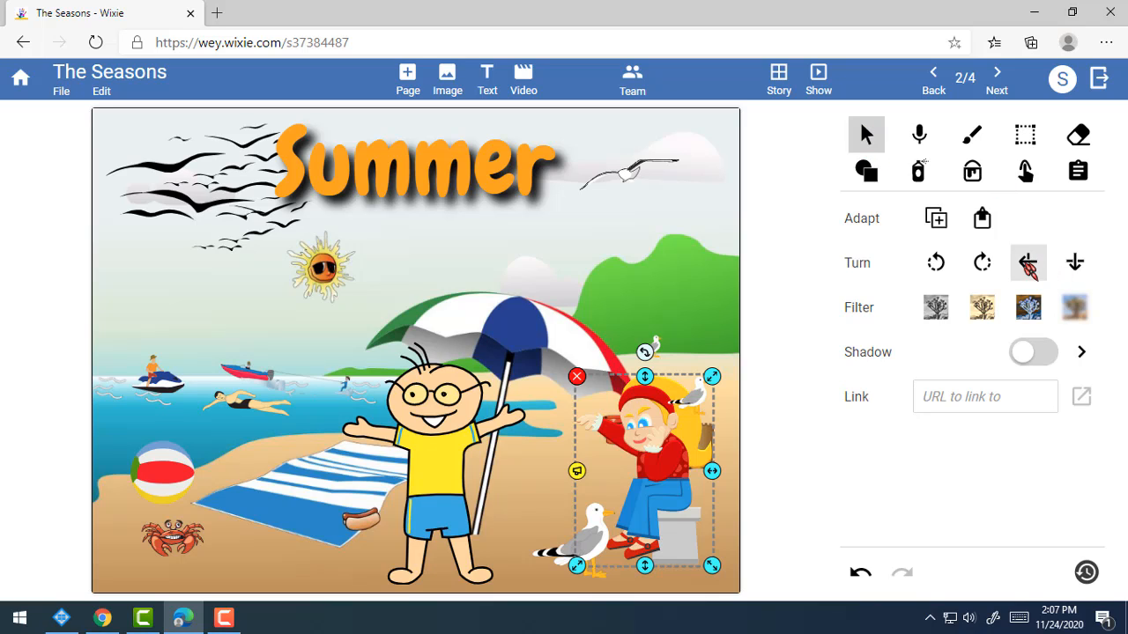
Try flipping the girl, then restore her upright at original size beside the sandcastle.
{"action": "left_click", "coordinate": [1027, 265]}
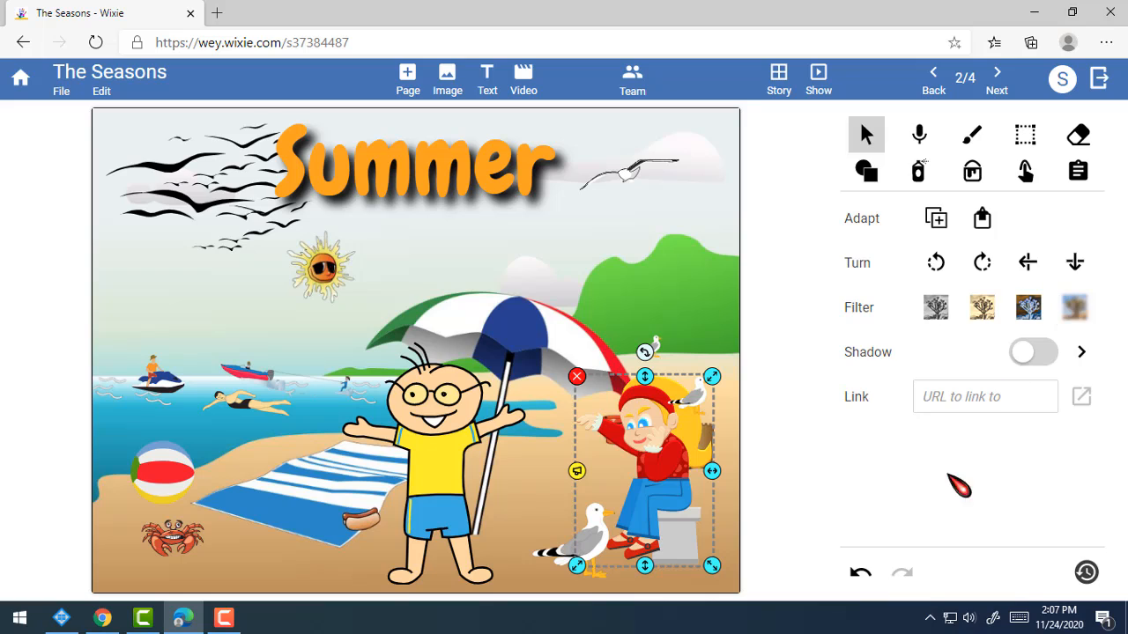
{"action": "left_click", "coordinate": [1076, 263]}
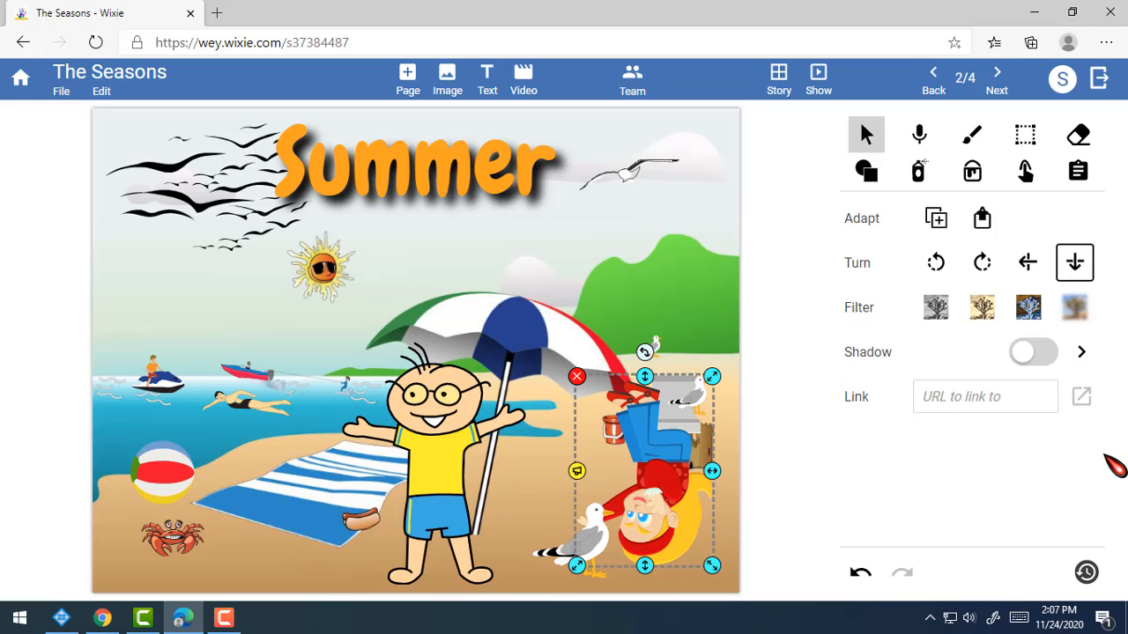
{"action": "left_click", "coordinate": [712, 323]}
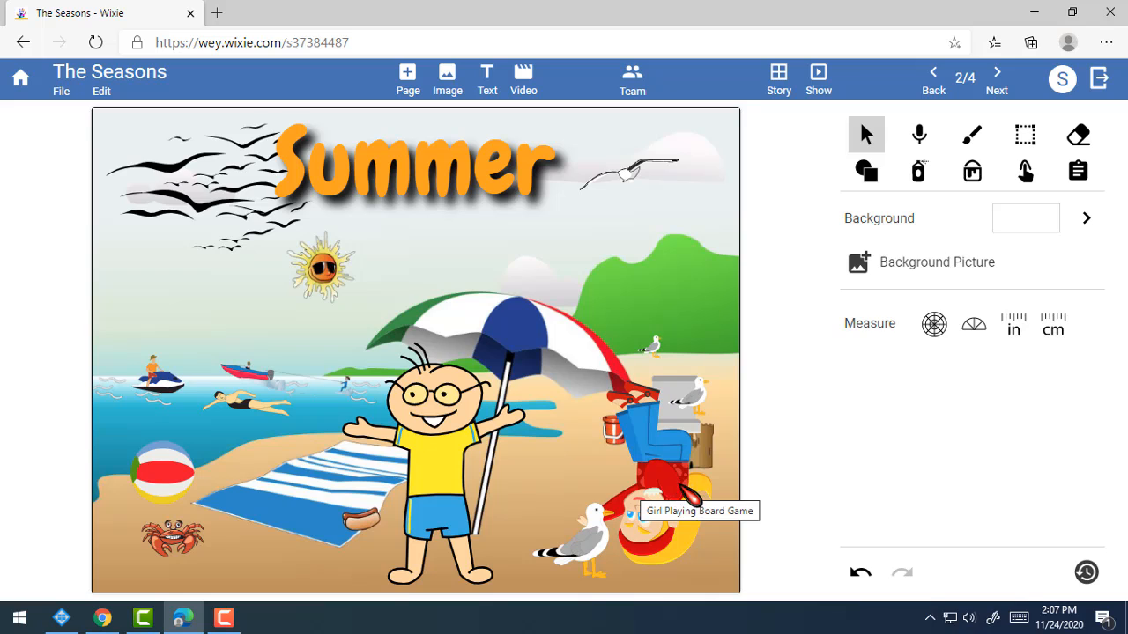
{"action": "left_click", "coordinate": [663, 470]}
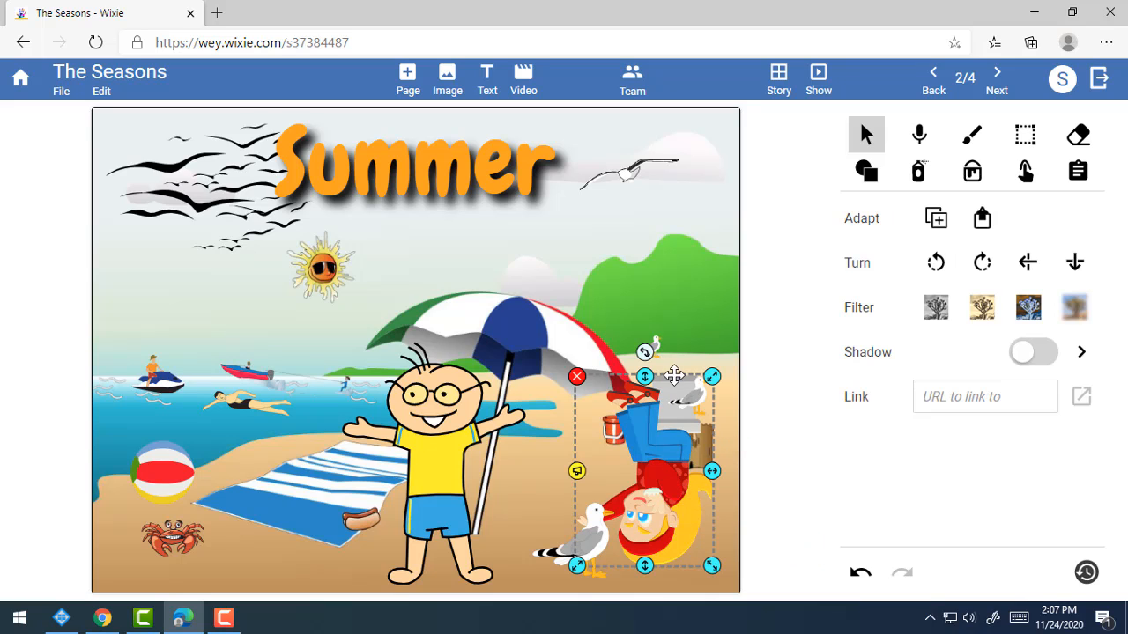
{"action": "left_click", "coordinate": [1075, 263]}
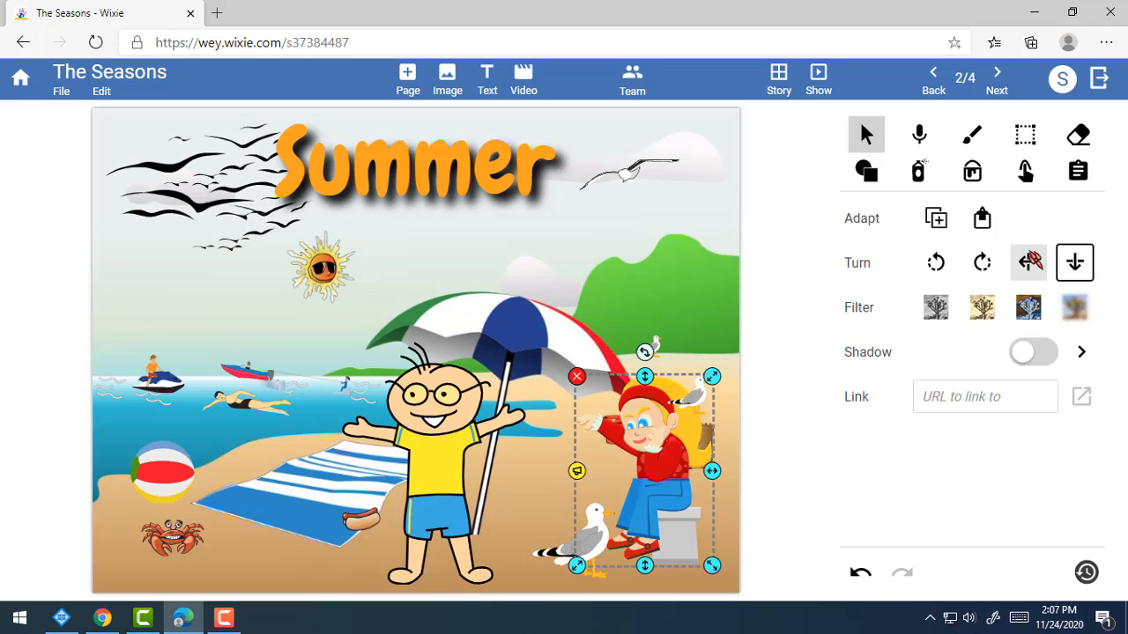
{"action": "left_click", "coordinate": [1028, 263]}
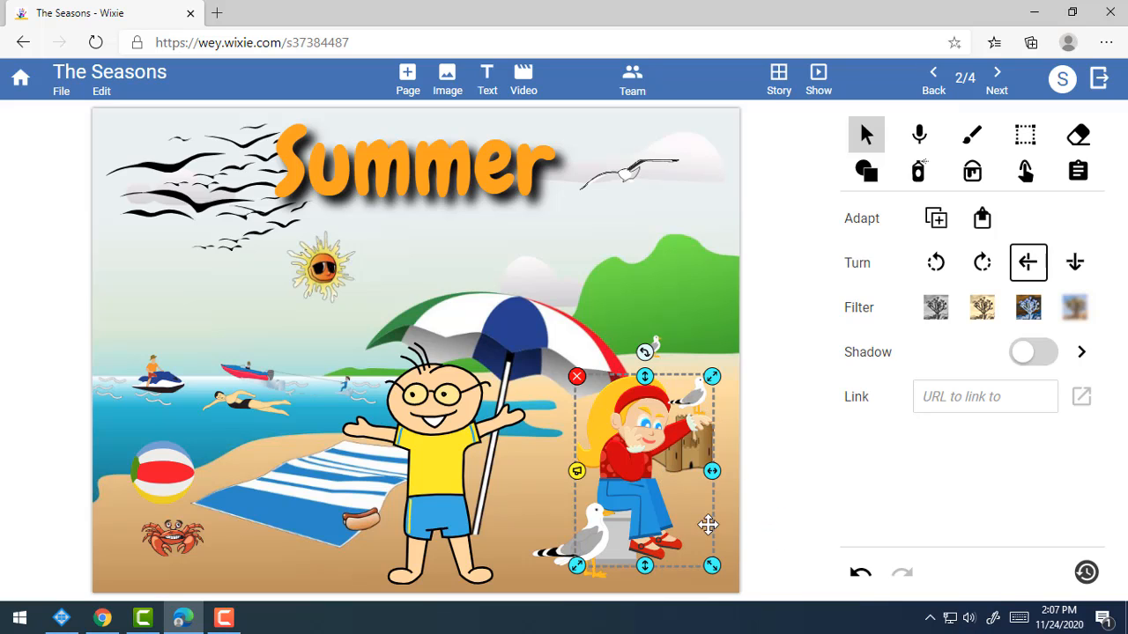
{"action": "left_click_drag", "start_coordinate": [711, 562], "coordinate": [625, 463]}
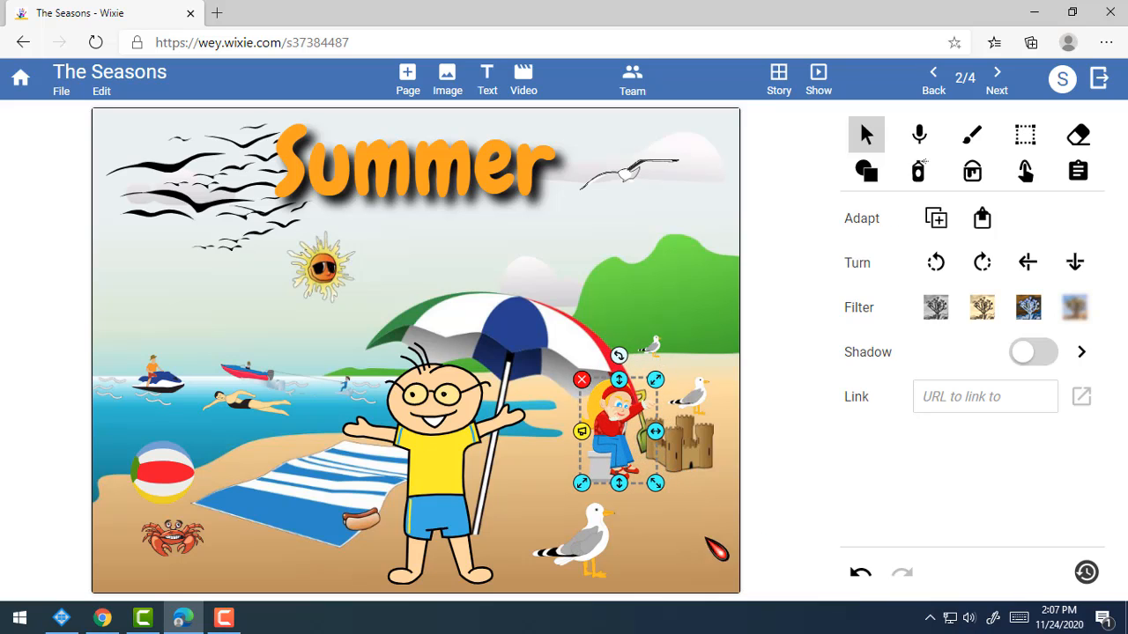
{"action": "left_click", "coordinate": [718, 544]}
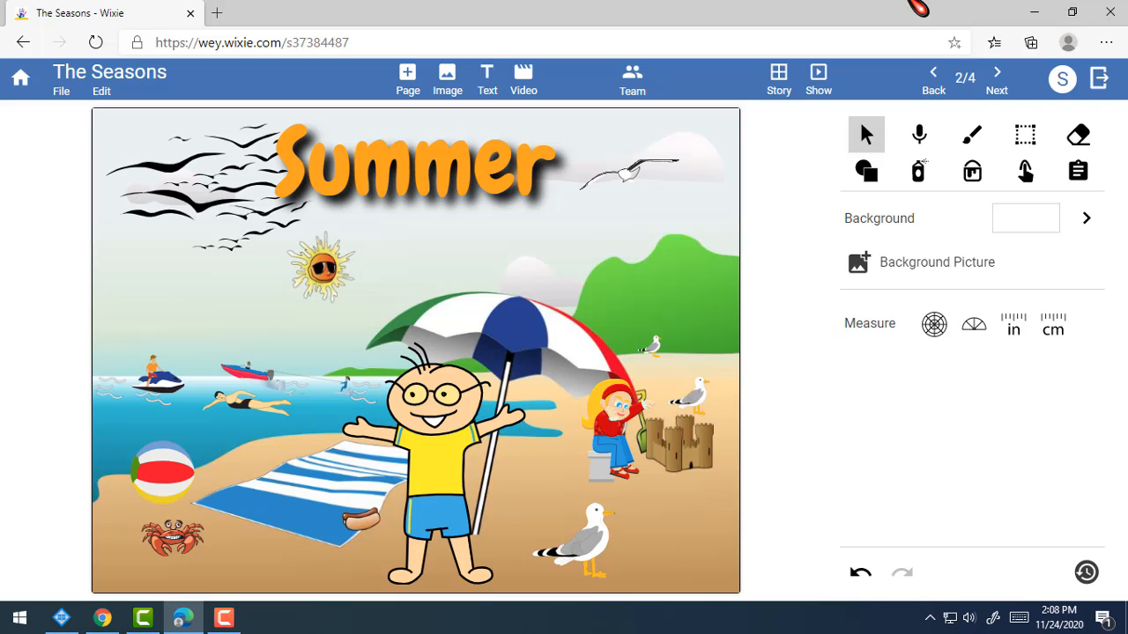
On the spring cover, shift the Spring text left and nudge the purple crocus.
{"action": "left_click", "coordinate": [948, 79]}
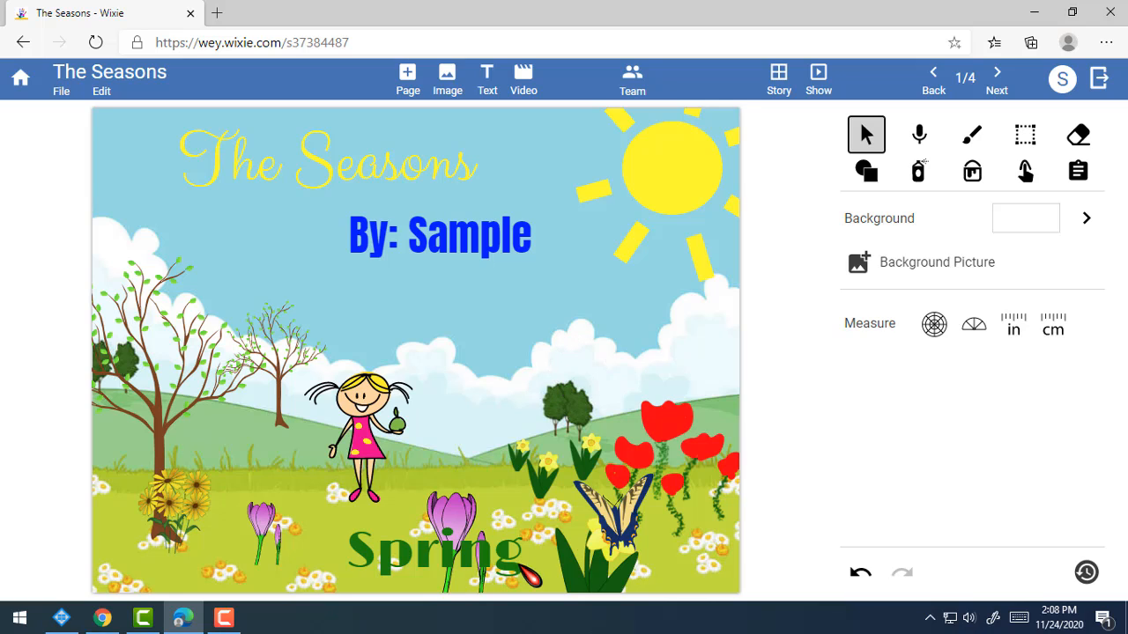
{"action": "left_click", "coordinate": [473, 523]}
{"action": "left_click", "coordinate": [478, 470]}
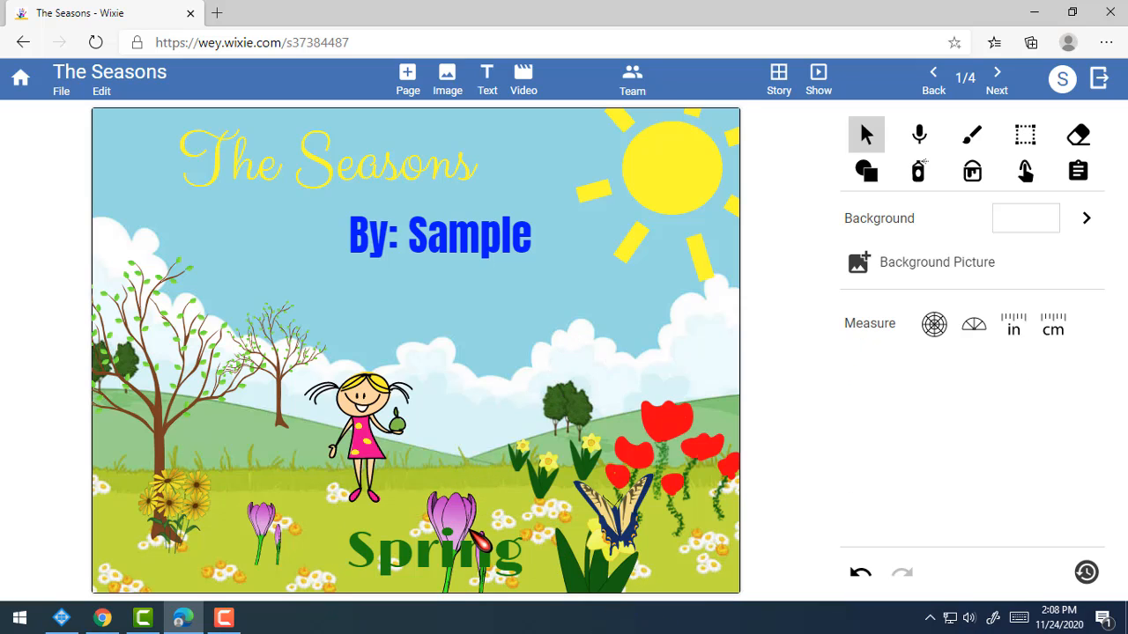
{"action": "left_click", "coordinate": [457, 503]}
{"action": "left_click", "coordinate": [445, 517]}
{"action": "left_click_drag", "start_coordinate": [446, 520], "coordinate": [351, 515]}
{"action": "left_click", "coordinate": [458, 524]}
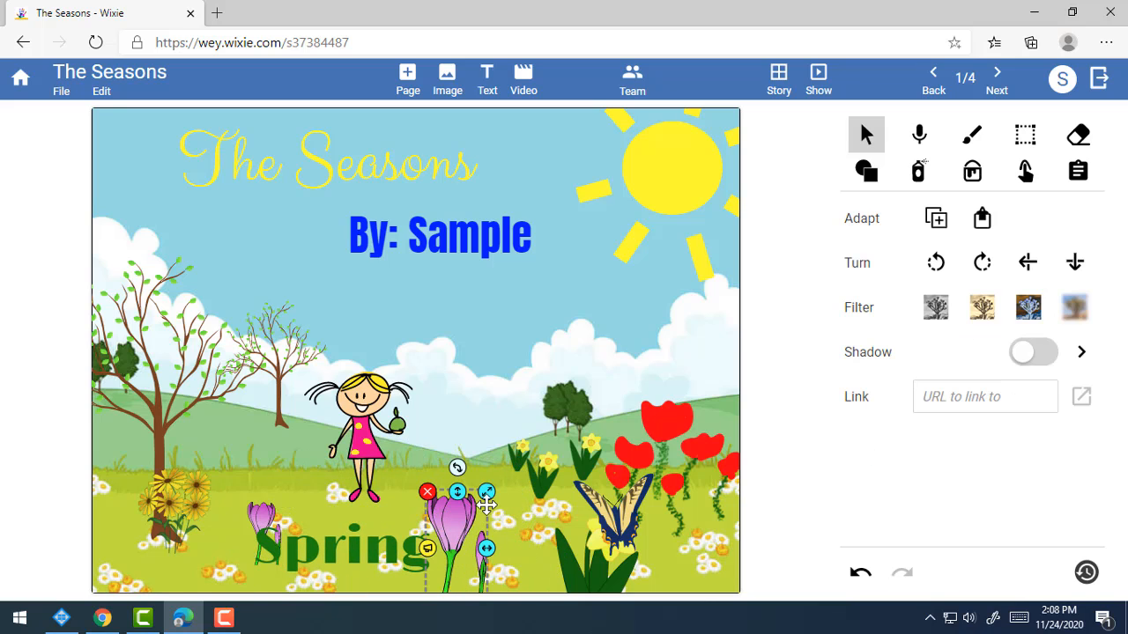
{"action": "left_click_drag", "start_coordinate": [487, 504], "coordinate": [497, 463]}
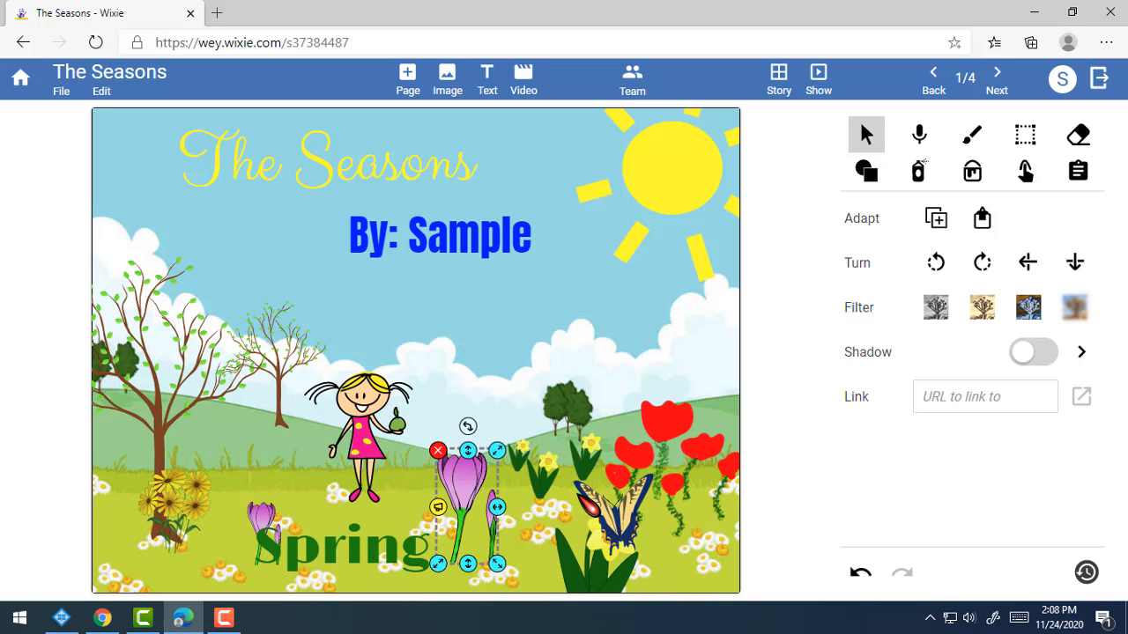
Move the butterfly toward the girl, then back among the red tulips.
{"action": "left_click", "coordinate": [633, 516]}
{"action": "left_click_drag", "start_coordinate": [633, 516], "coordinate": [304, 461]}
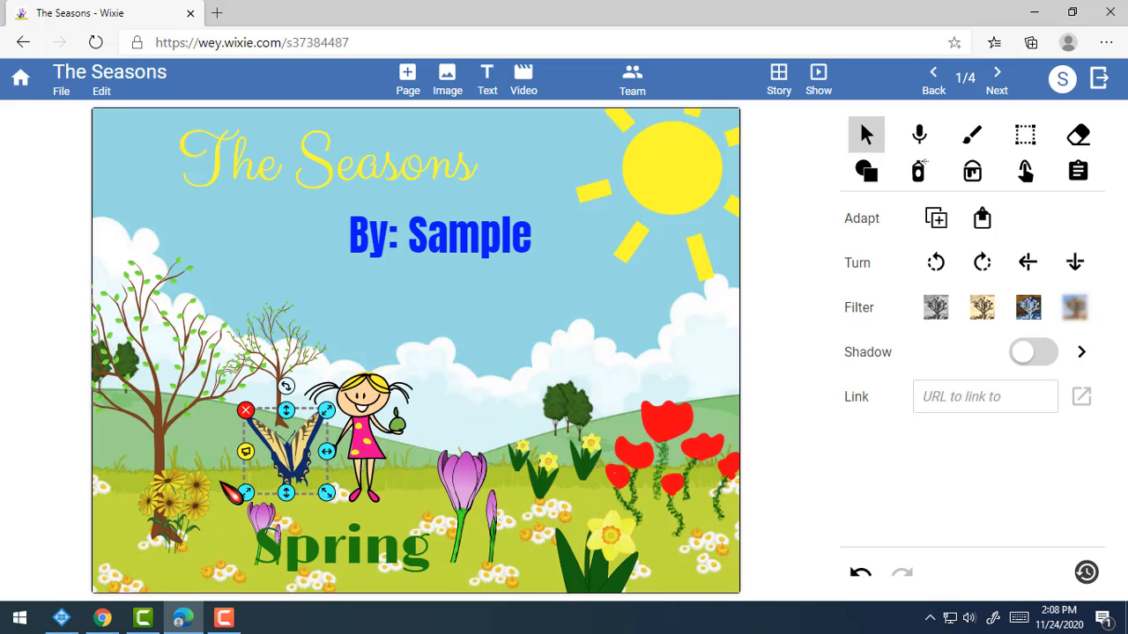
{"action": "left_click_drag", "start_coordinate": [289, 460], "coordinate": [613, 530]}
{"action": "left_click", "coordinate": [717, 549]}
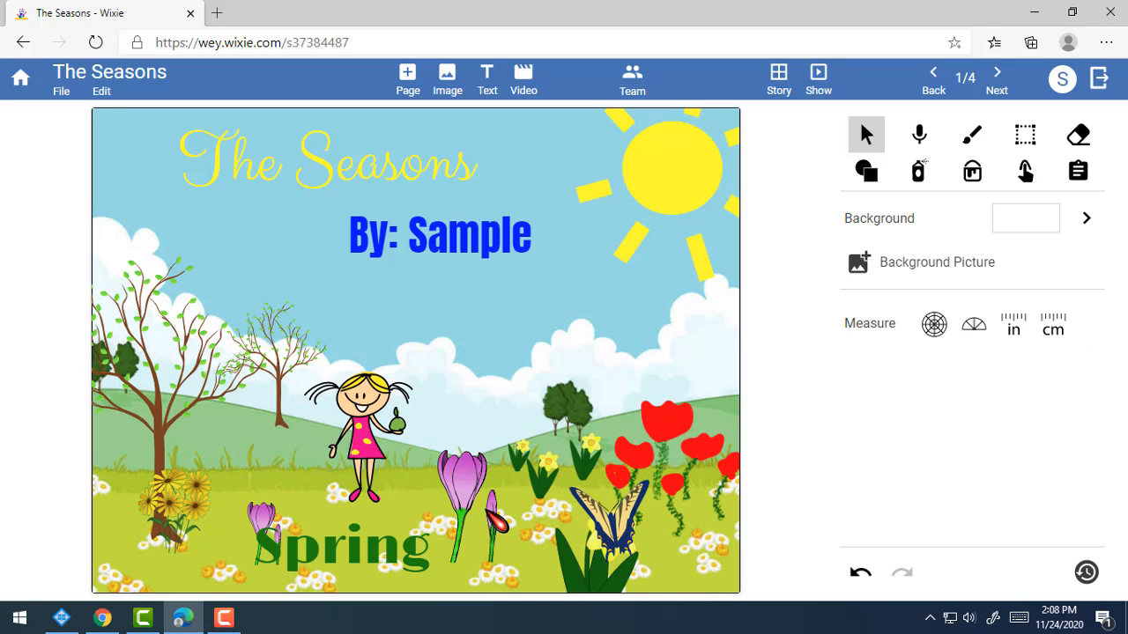
Lower the purple crocus onto the end of the word Spring.
{"action": "left_click", "coordinate": [492, 522]}
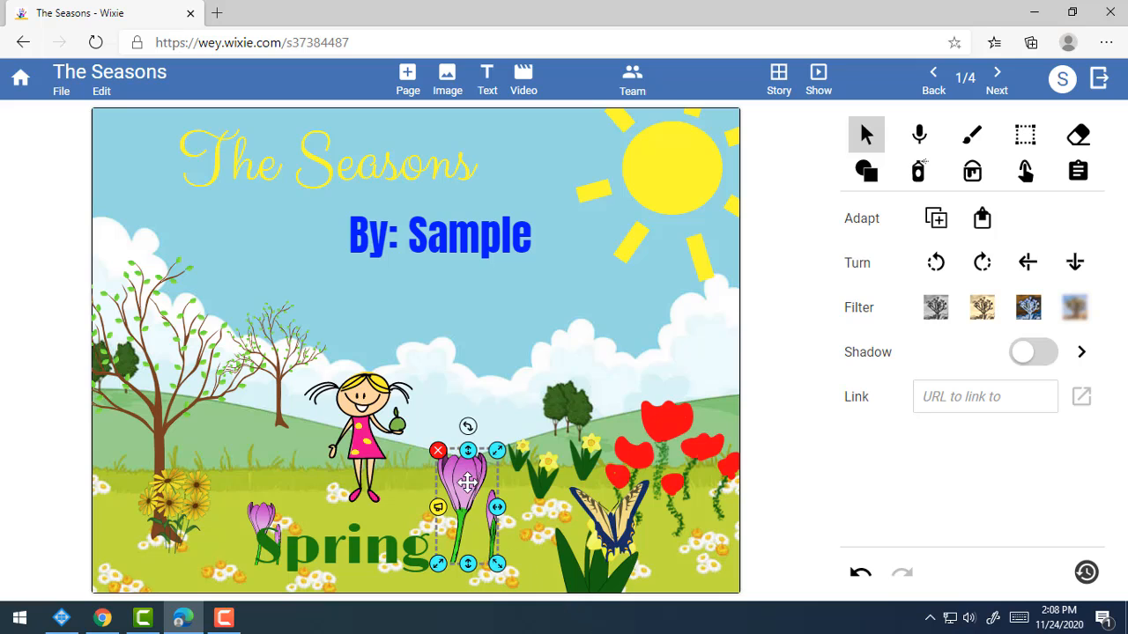
{"action": "left_click_drag", "start_coordinate": [463, 480], "coordinate": [456, 563]}
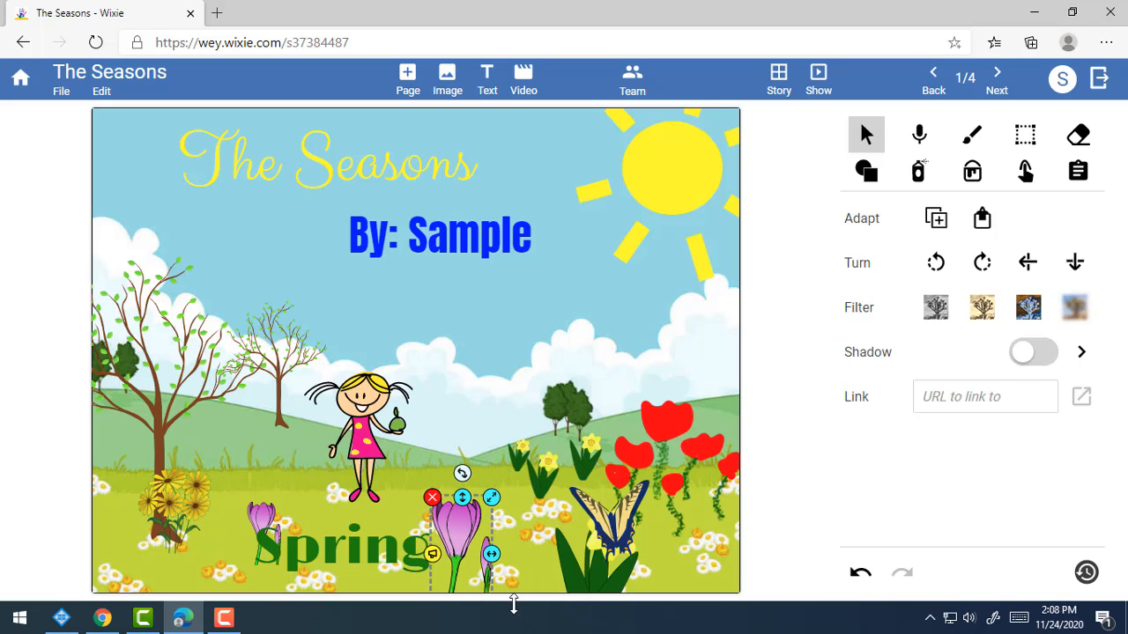
{"action": "left_click", "coordinate": [464, 526]}
{"action": "left_click", "coordinate": [504, 564]}
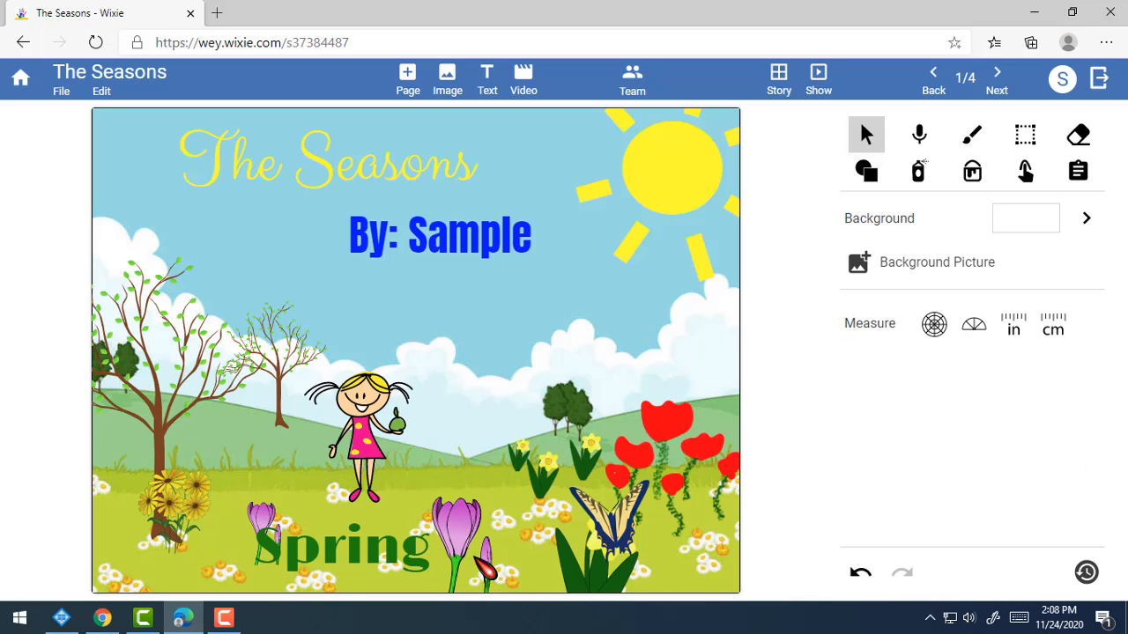
{"action": "left_click", "coordinate": [389, 561]}
Slide Spring right under the crocus and send it to the back.
{"action": "left_click_drag", "start_coordinate": [371, 558], "coordinate": [466, 557]}
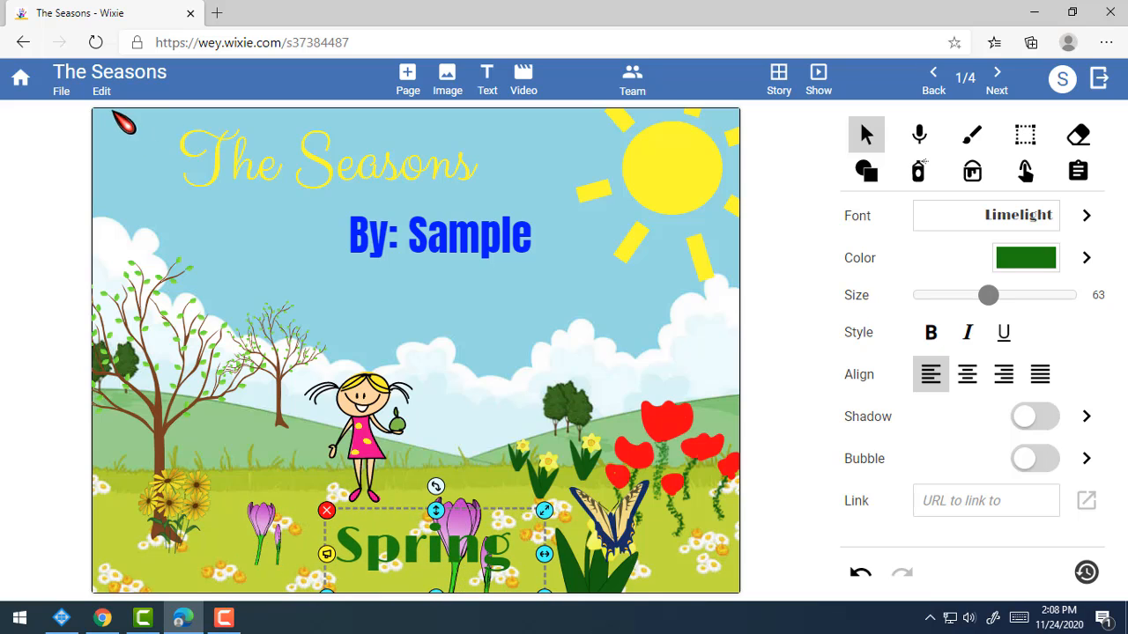
{"action": "left_click", "coordinate": [101, 91]}
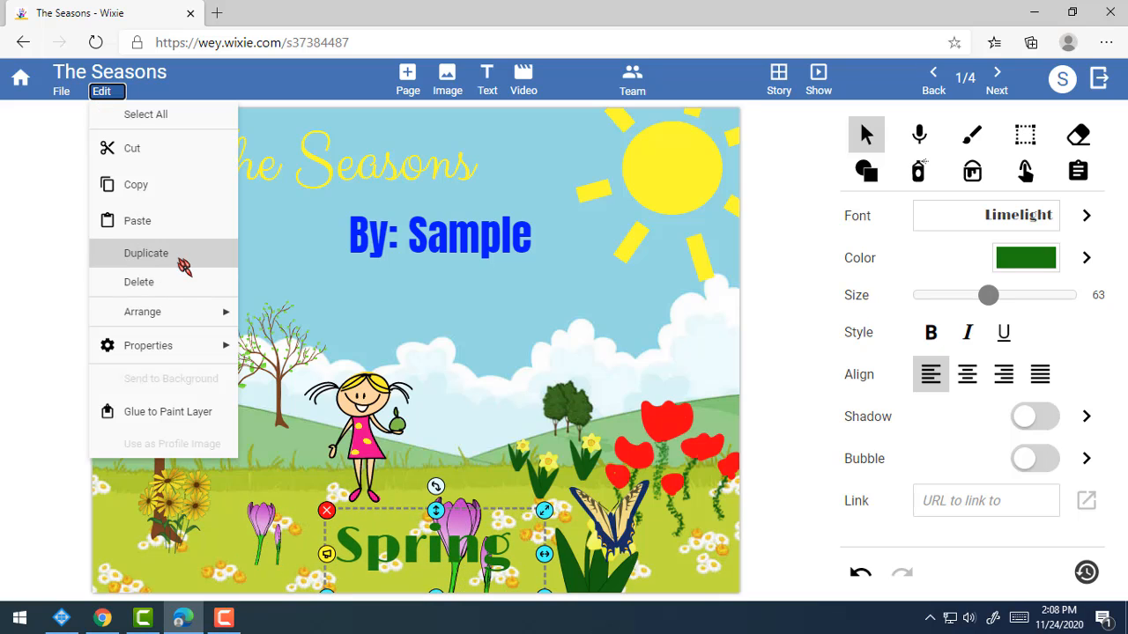
{"action": "mouse_move", "coordinate": [175, 324]}
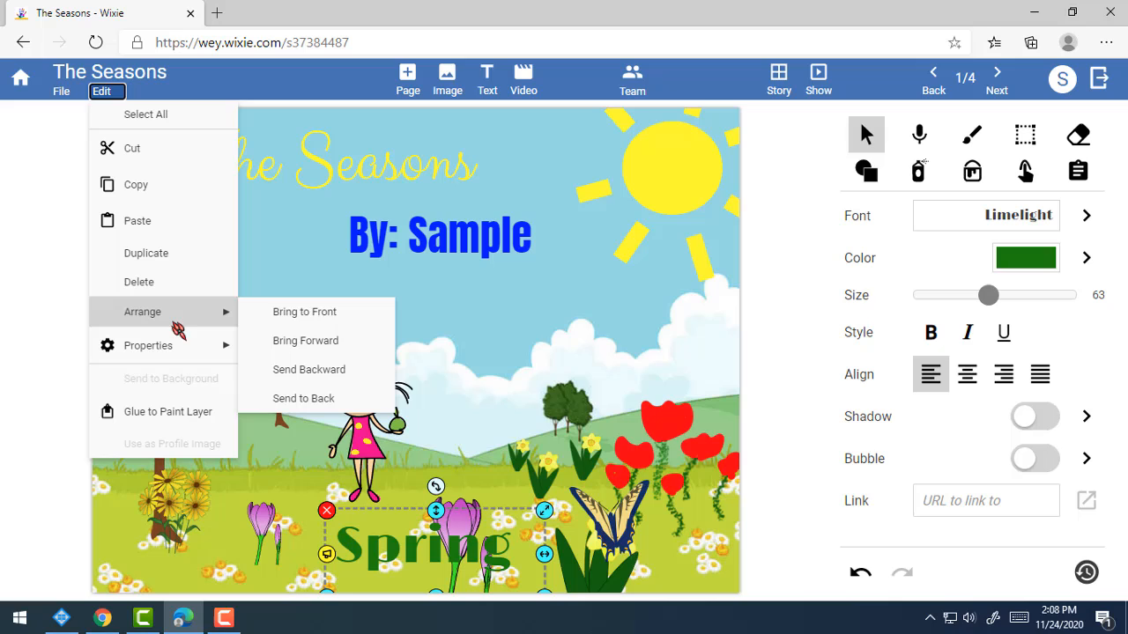
{"action": "left_click", "coordinate": [317, 398]}
Enlarge the purple crocus and position it over the middle of Spring.
{"action": "left_click", "coordinate": [465, 523]}
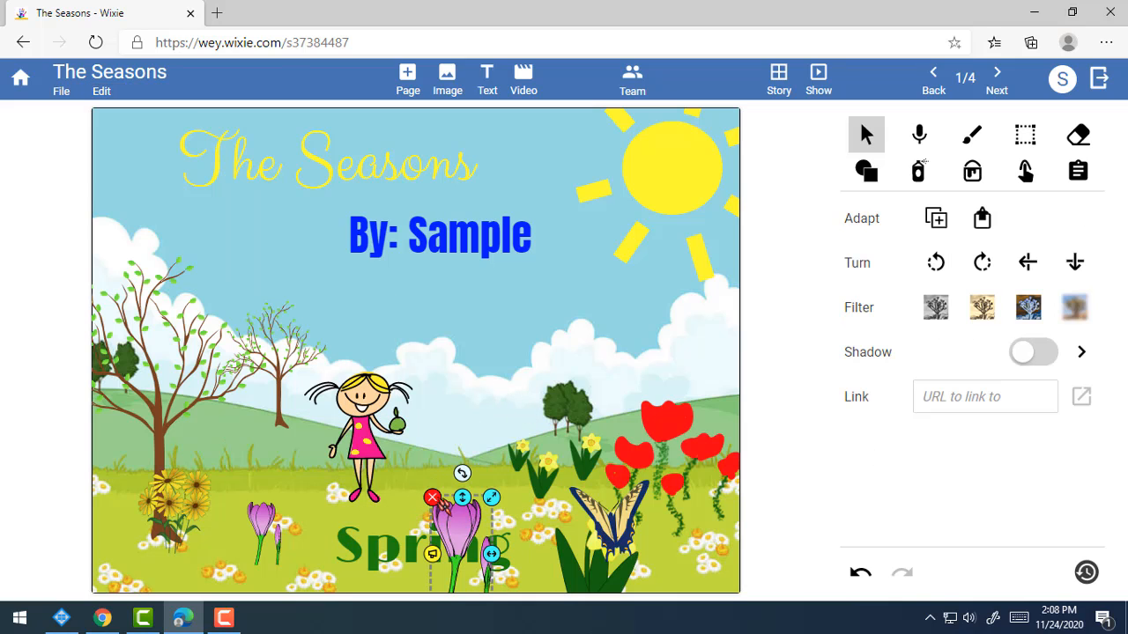
{"action": "left_click_drag", "start_coordinate": [470, 534], "coordinate": [431, 495]}
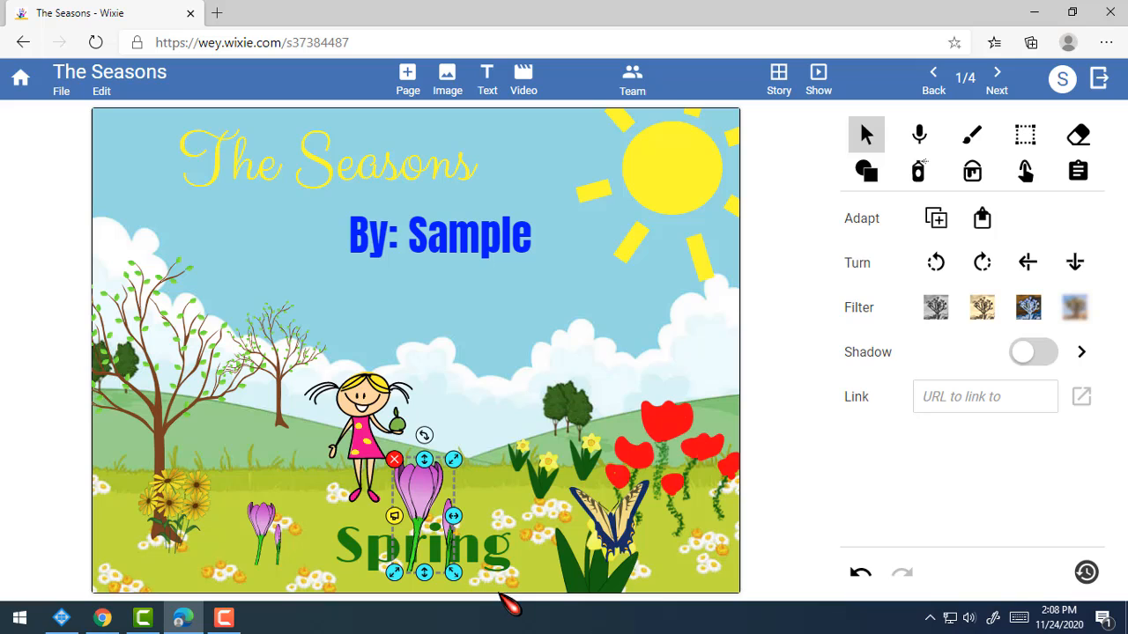
{"action": "left_click_drag", "start_coordinate": [453, 574], "coordinate": [500, 622]}
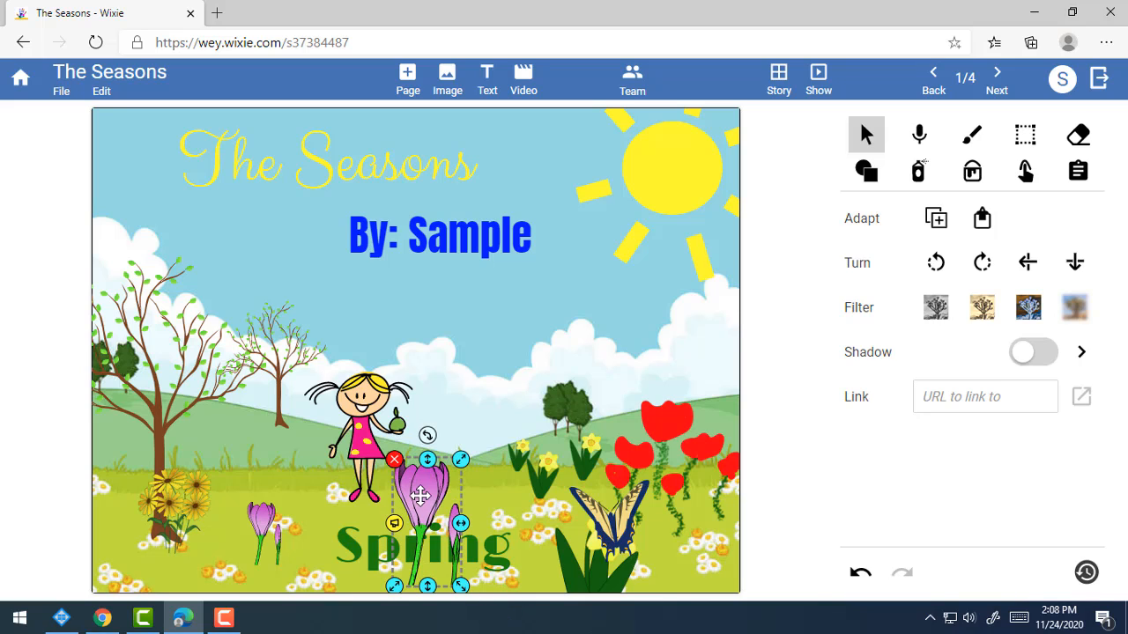
{"action": "left_click_drag", "start_coordinate": [420, 496], "coordinate": [445, 517]}
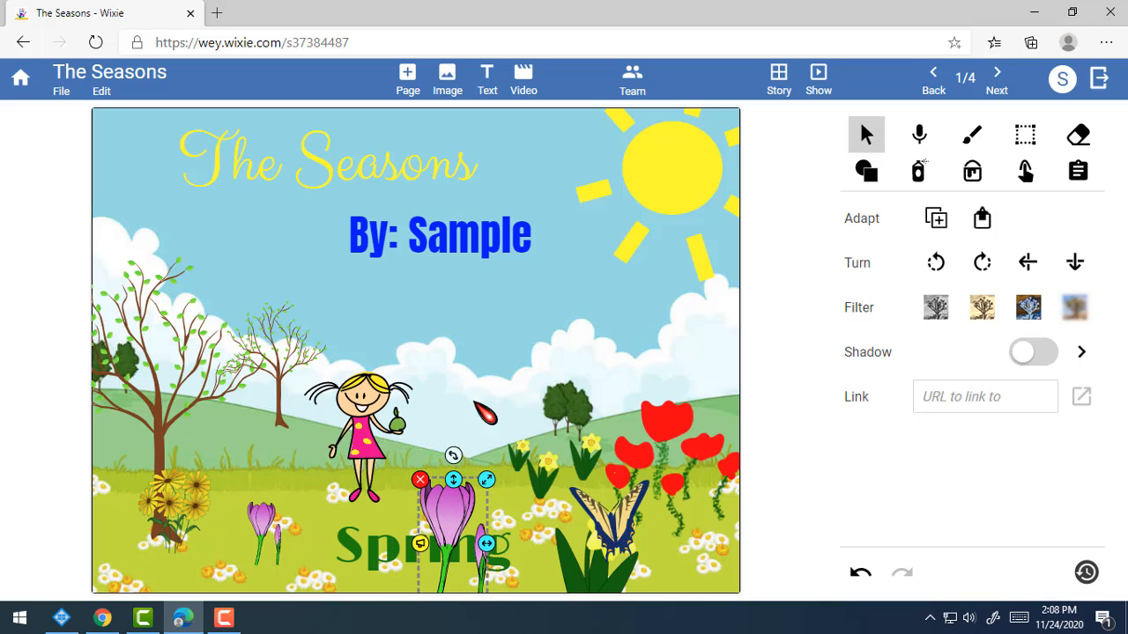
{"action": "left_click", "coordinate": [476, 405]}
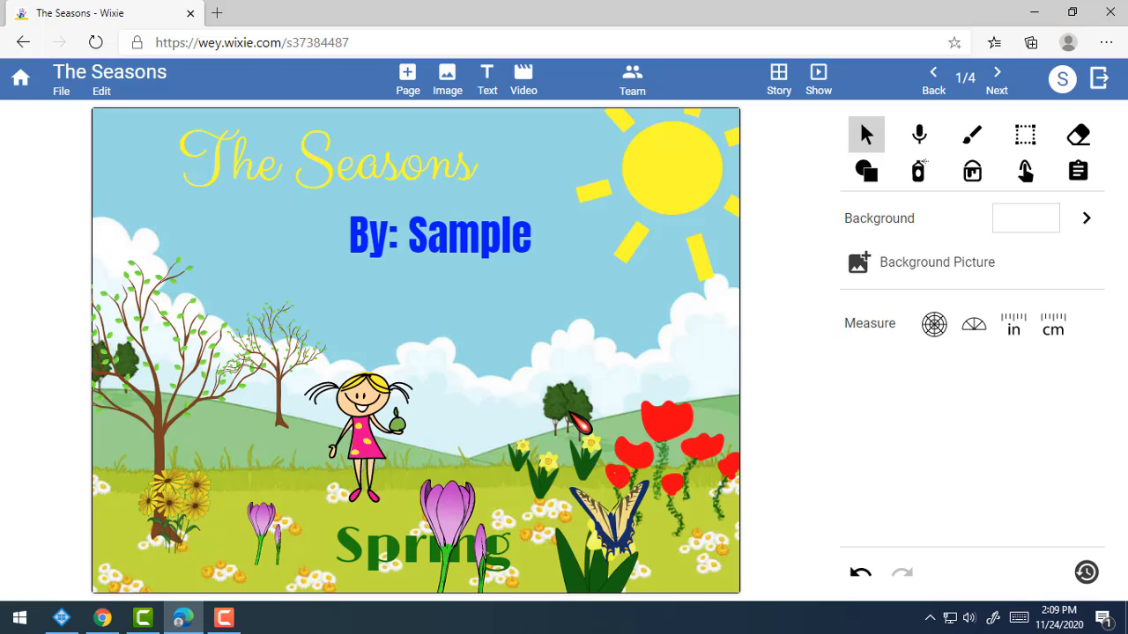
{"action": "left_click", "coordinate": [451, 242]}
{"action": "left_click", "coordinate": [375, 185]}
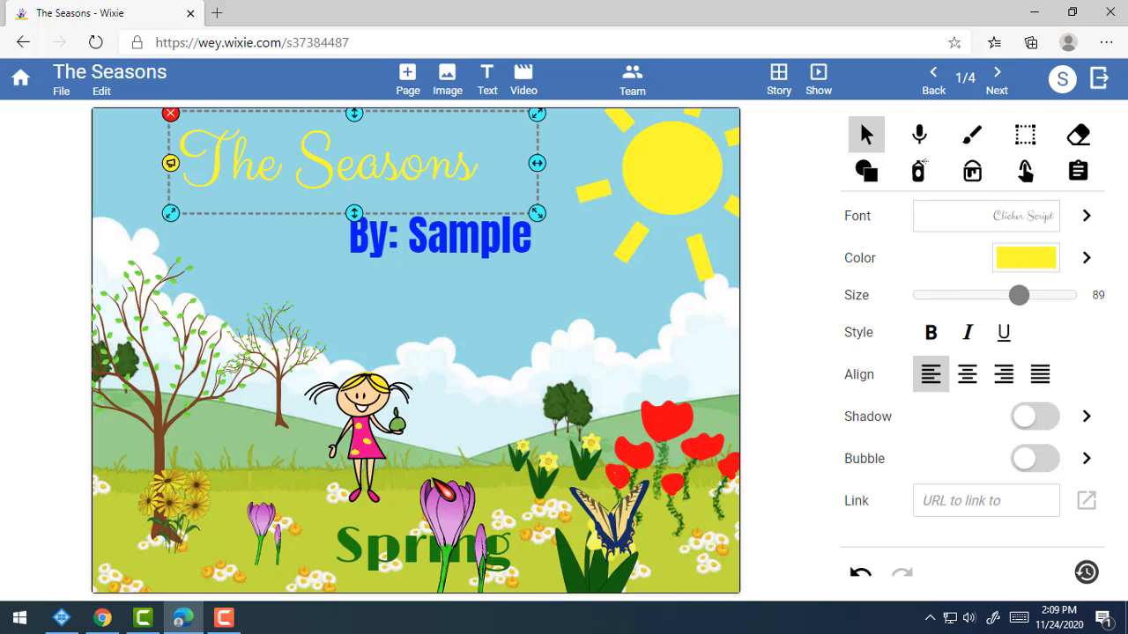
{"action": "left_click", "coordinate": [419, 555]}
{"action": "left_click", "coordinate": [515, 399]}
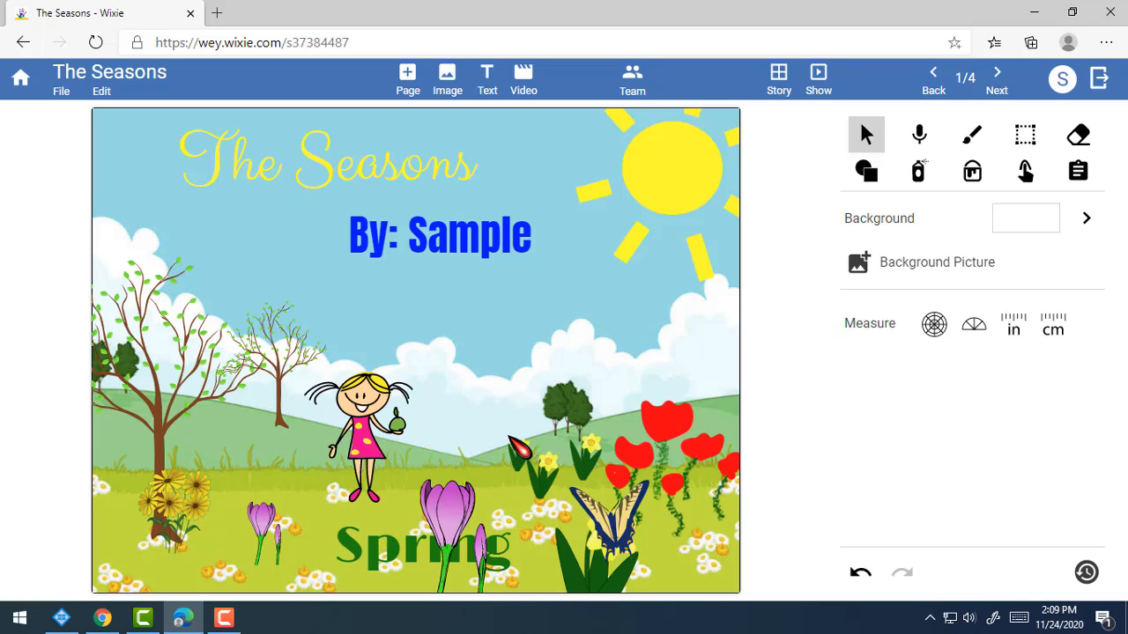
{"action": "left_click", "coordinate": [439, 511]}
{"action": "left_click", "coordinate": [544, 341]}
{"action": "left_click", "coordinate": [475, 524]}
{"action": "left_click", "coordinate": [509, 358]}
{"action": "left_click", "coordinate": [454, 504]}
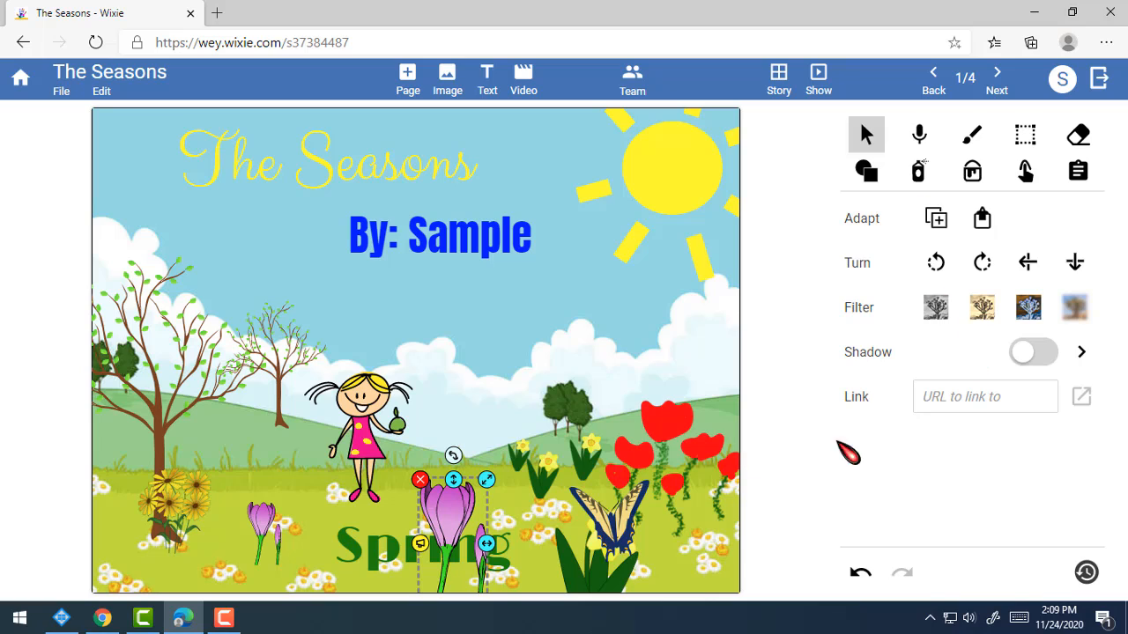
{"action": "right_click", "coordinate": [451, 511]}
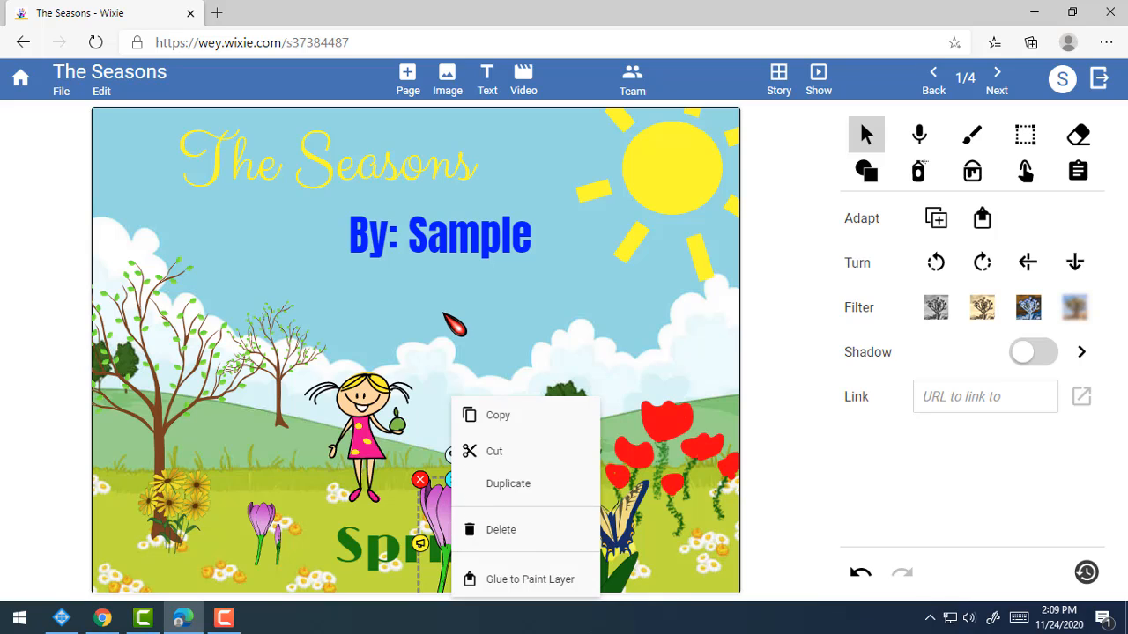
{"action": "left_click", "coordinate": [458, 323]}
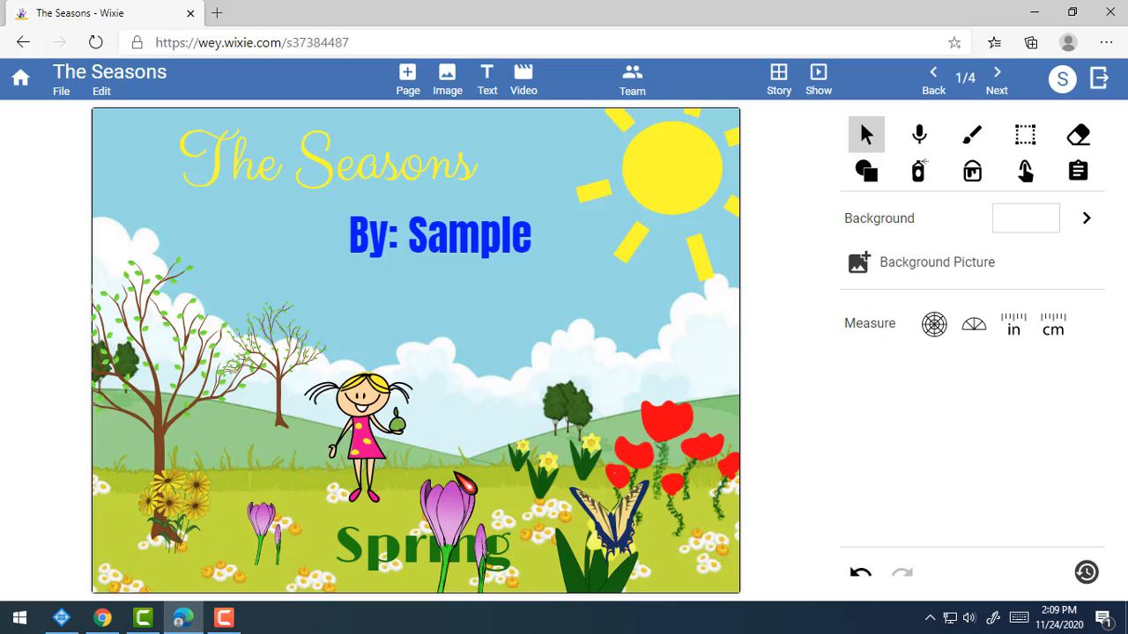
{"action": "left_click", "coordinate": [412, 556]}
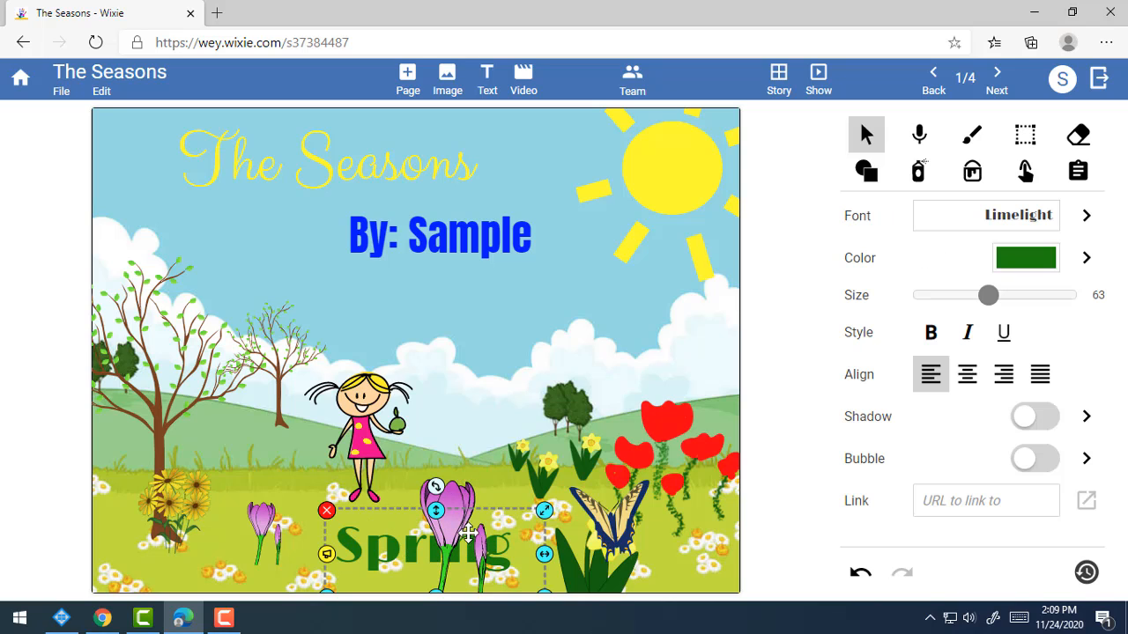
{"action": "left_click", "coordinate": [459, 437]}
{"action": "left_click", "coordinate": [453, 503]}
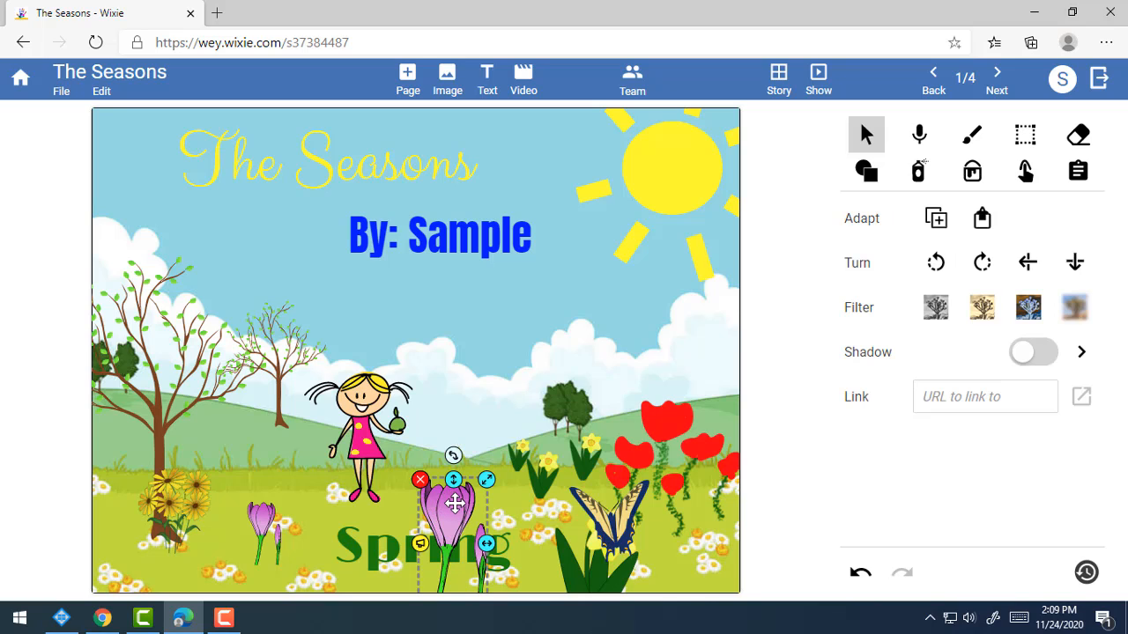
{"action": "left_click", "coordinate": [382, 554]}
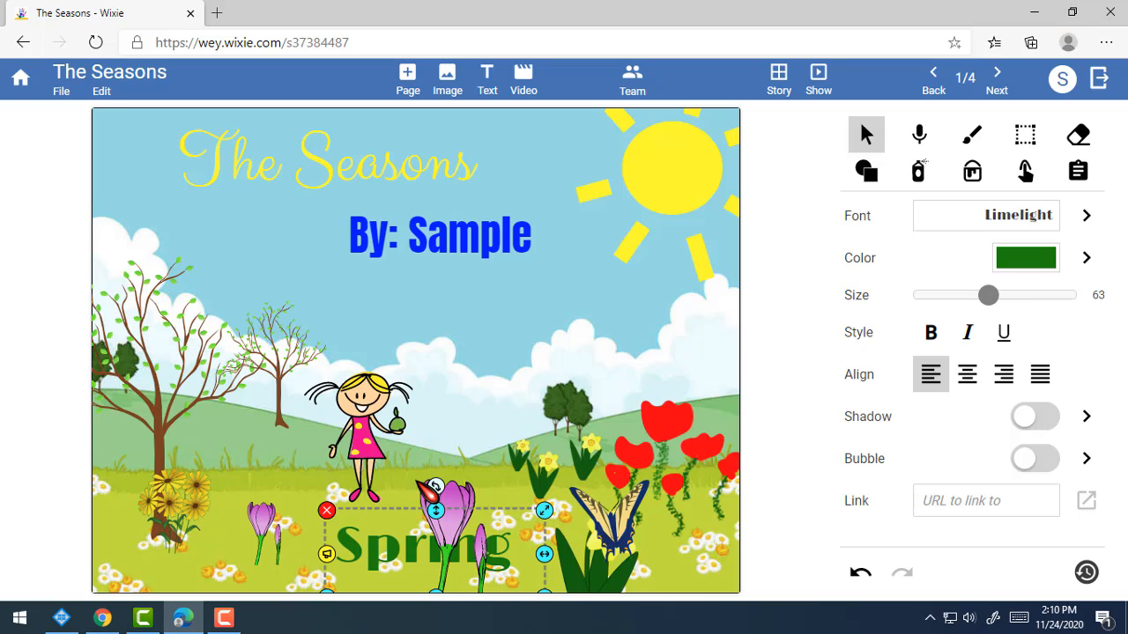
{"action": "left_click", "coordinate": [438, 432]}
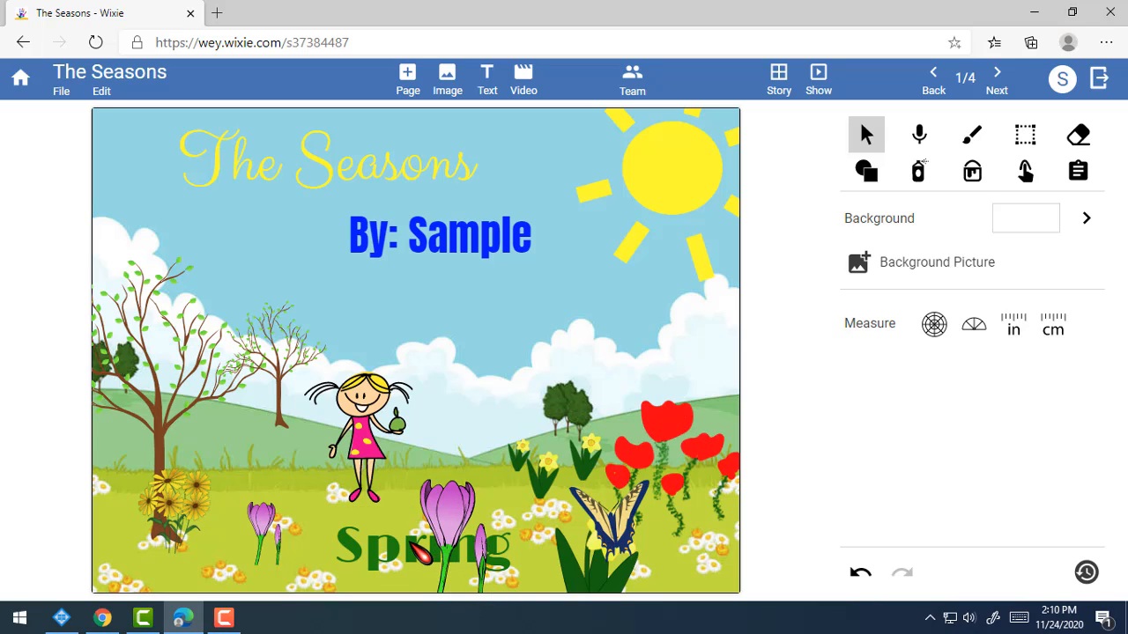
{"action": "left_click", "coordinate": [430, 555]}
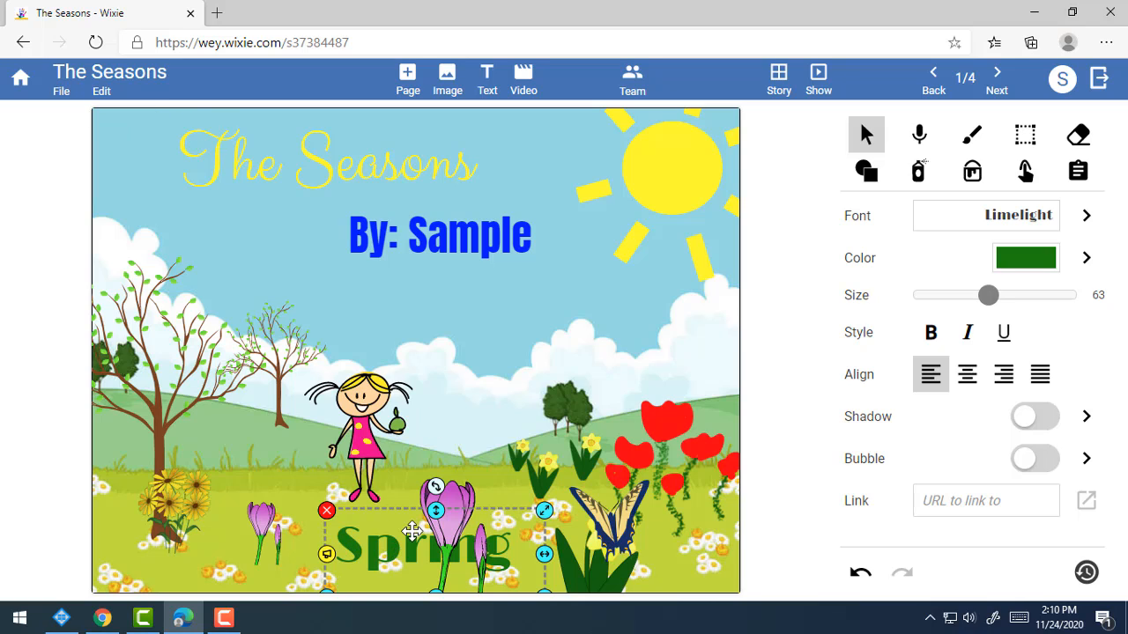
Bring the word Spring to the front with Edit > Arrange > Bring to Front.
{"action": "left_click", "coordinate": [101, 93]}
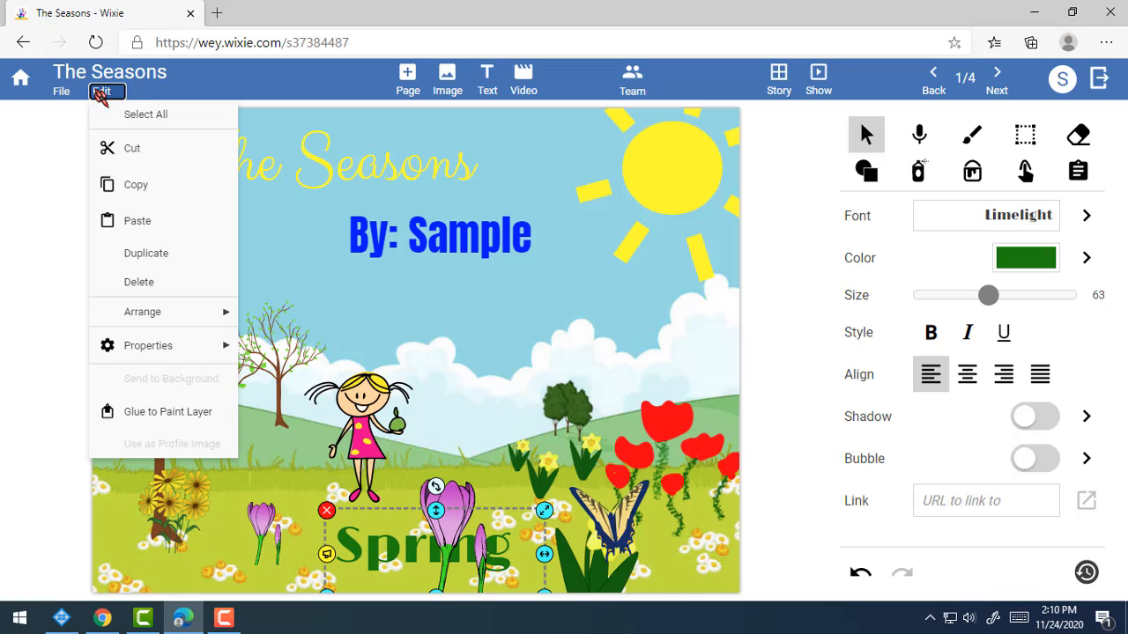
{"action": "mouse_move", "coordinate": [143, 316]}
{"action": "mouse_move", "coordinate": [205, 322]}
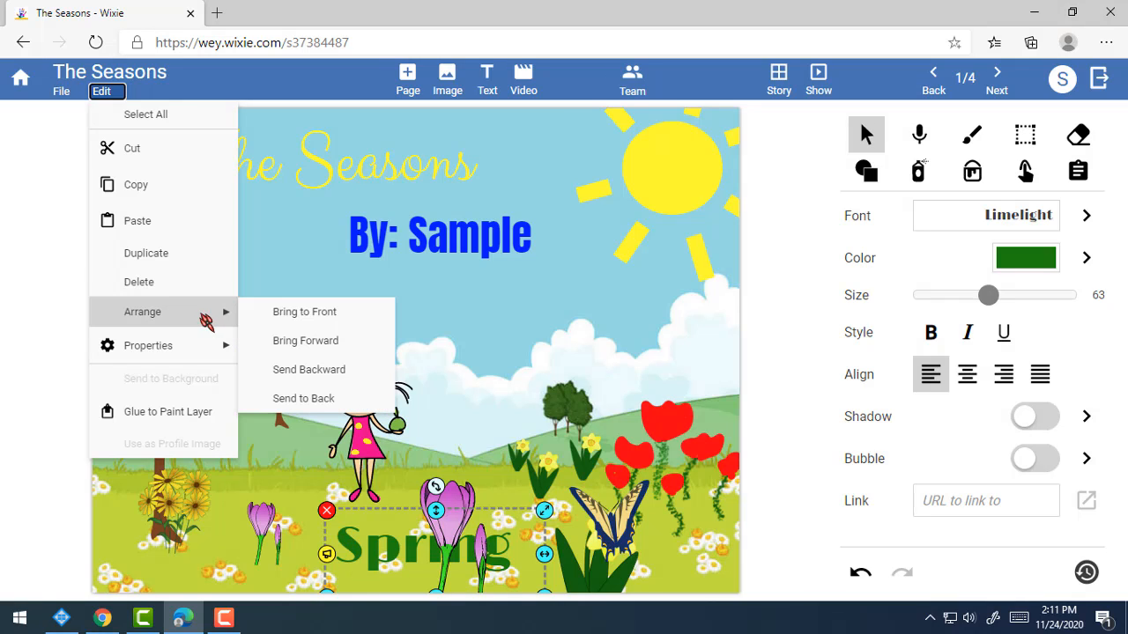
{"action": "left_click", "coordinate": [326, 315]}
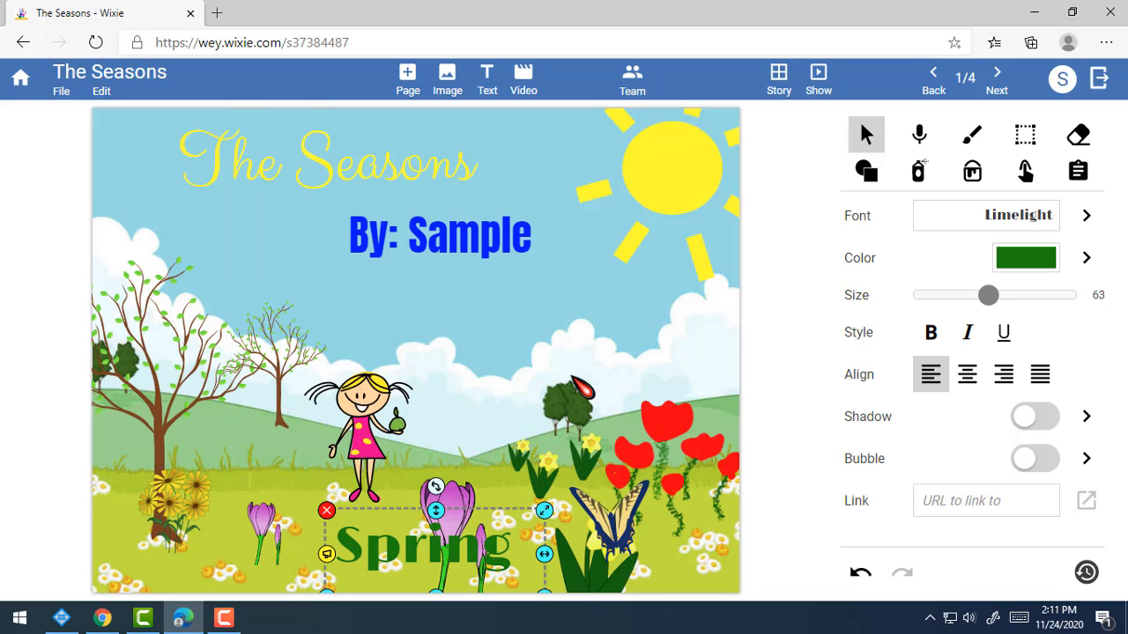
{"action": "left_click", "coordinate": [546, 376]}
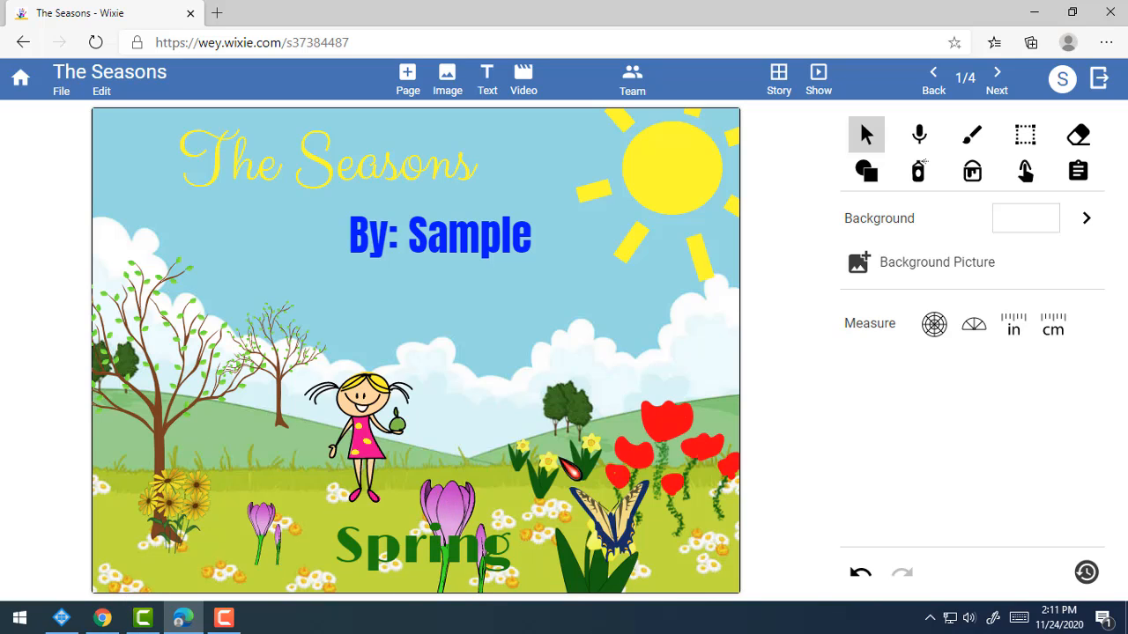
Send the butterfly one layer back, behind the daffodil.
{"action": "left_click", "coordinate": [625, 539]}
{"action": "left_click", "coordinate": [717, 558]}
{"action": "left_click", "coordinate": [634, 540]}
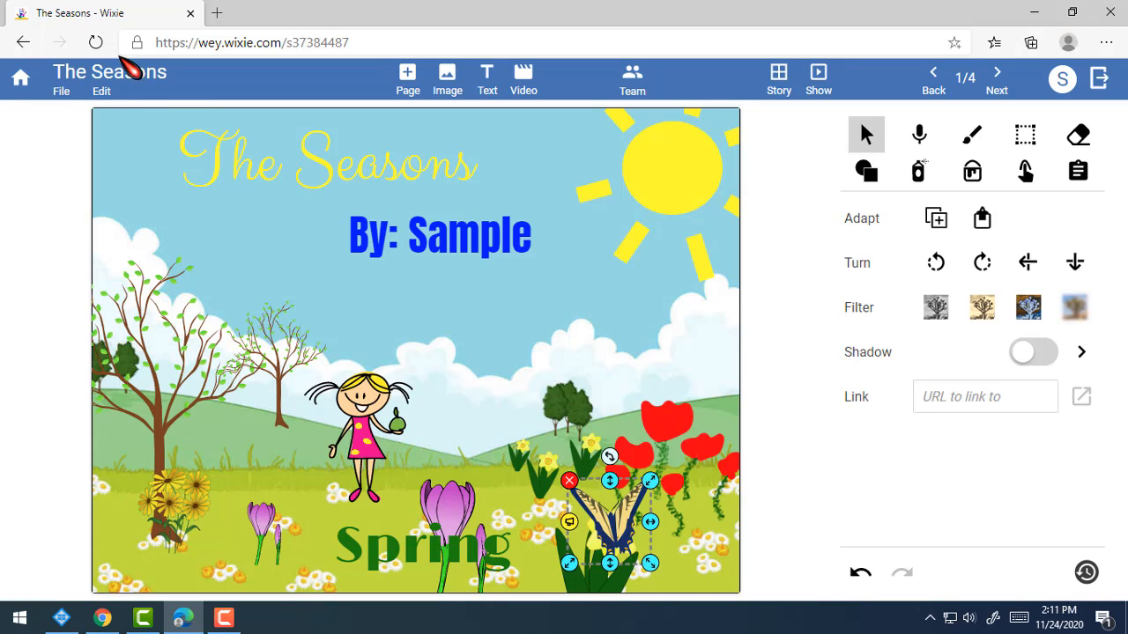
{"action": "left_click", "coordinate": [102, 91]}
{"action": "mouse_move", "coordinate": [159, 311]}
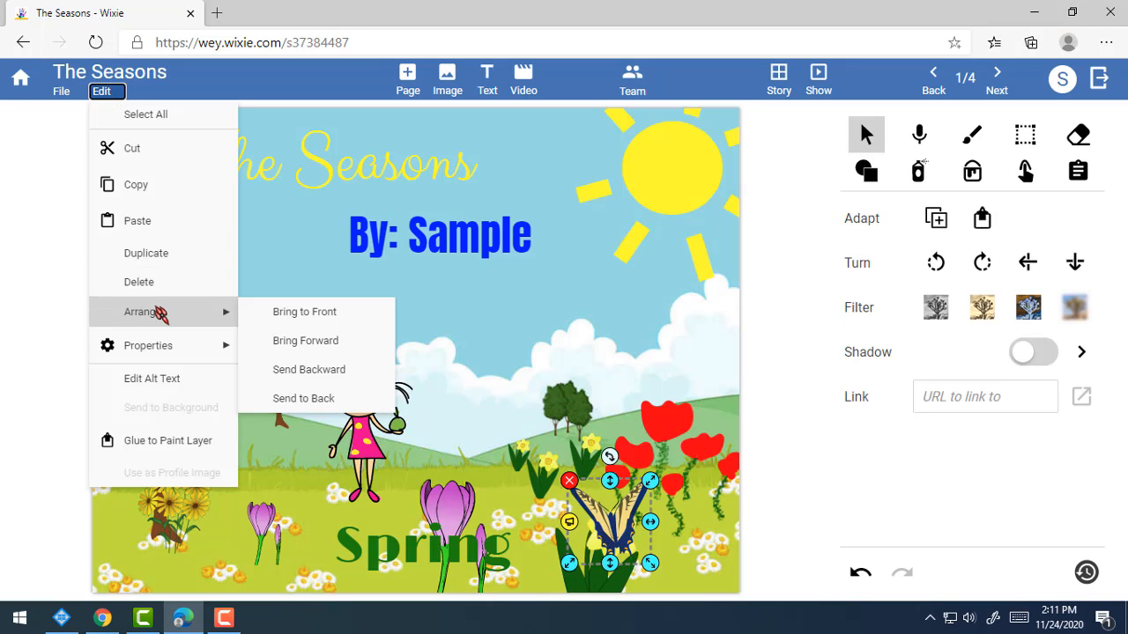
{"action": "left_click", "coordinate": [341, 370]}
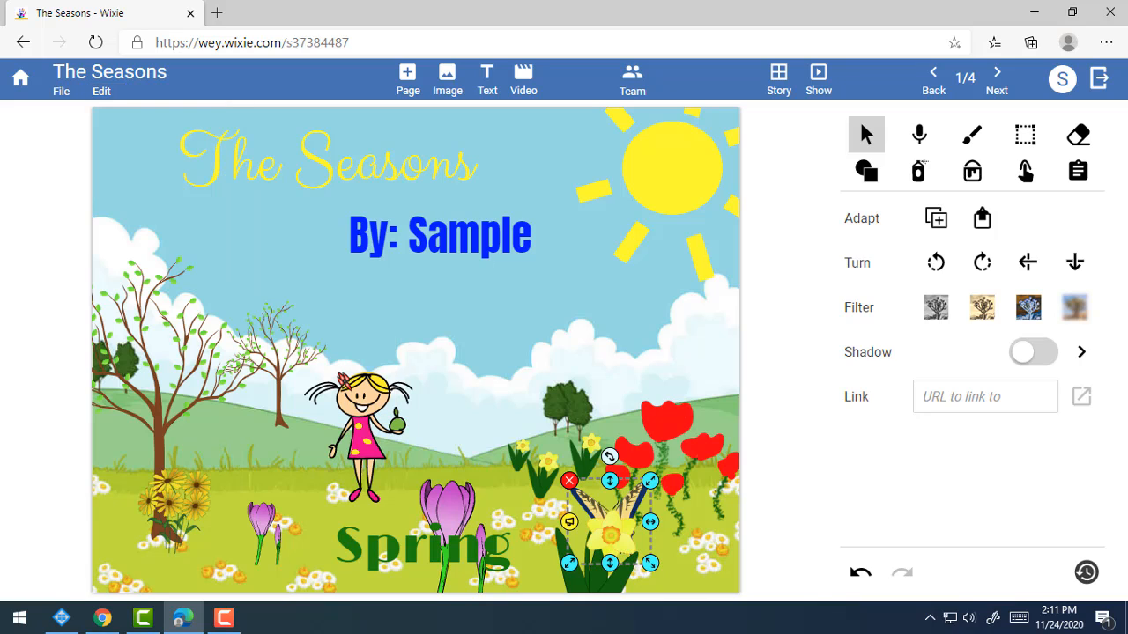
{"action": "left_click", "coordinate": [725, 572]}
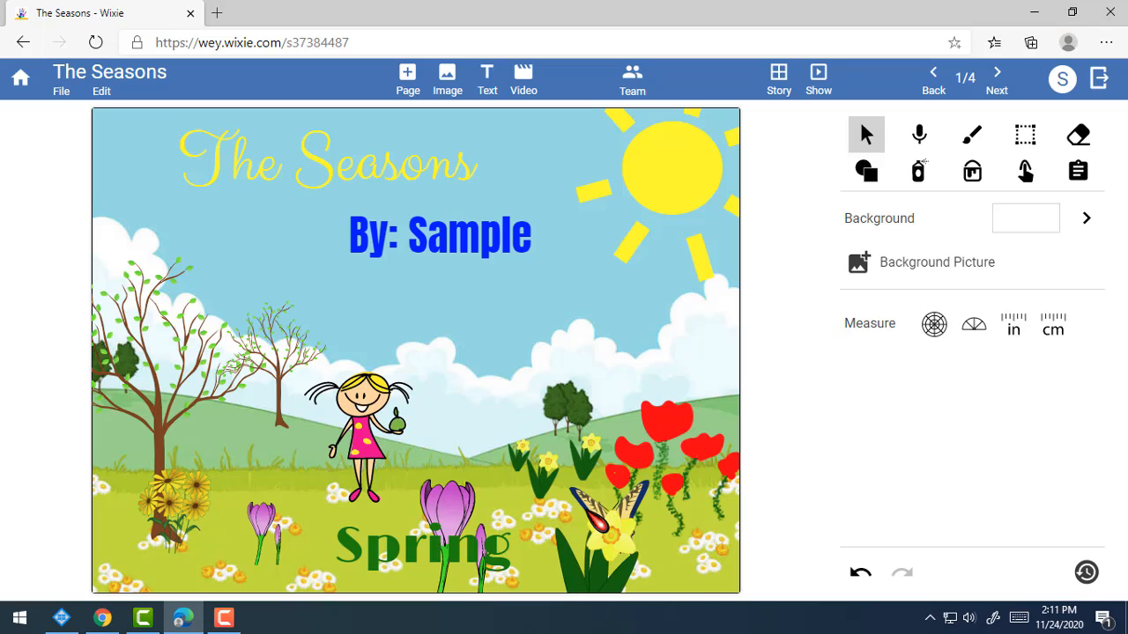
Bring the butterfly forward in front of the daffodil and check it.
{"action": "left_click", "coordinate": [644, 514]}
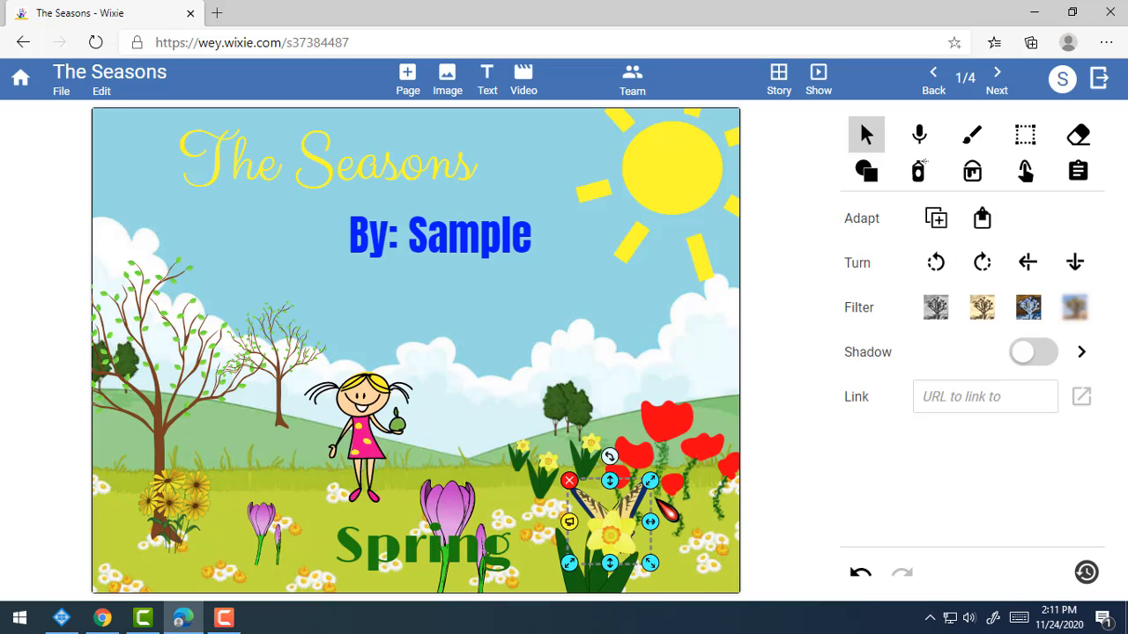
{"action": "left_click", "coordinate": [104, 94]}
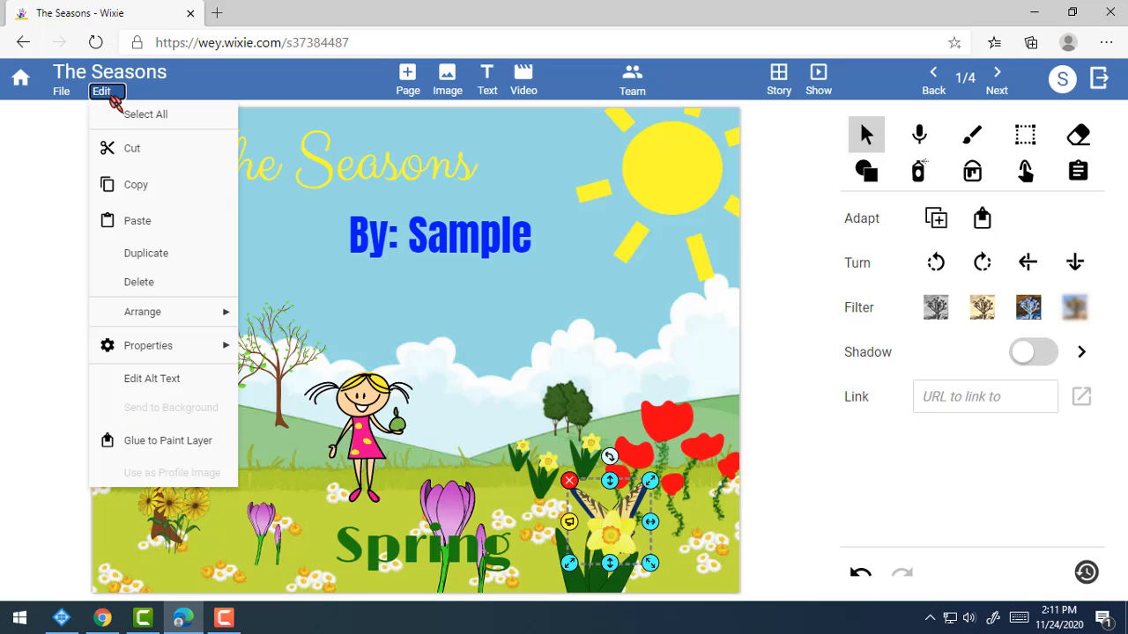
{"action": "mouse_move", "coordinate": [151, 315]}
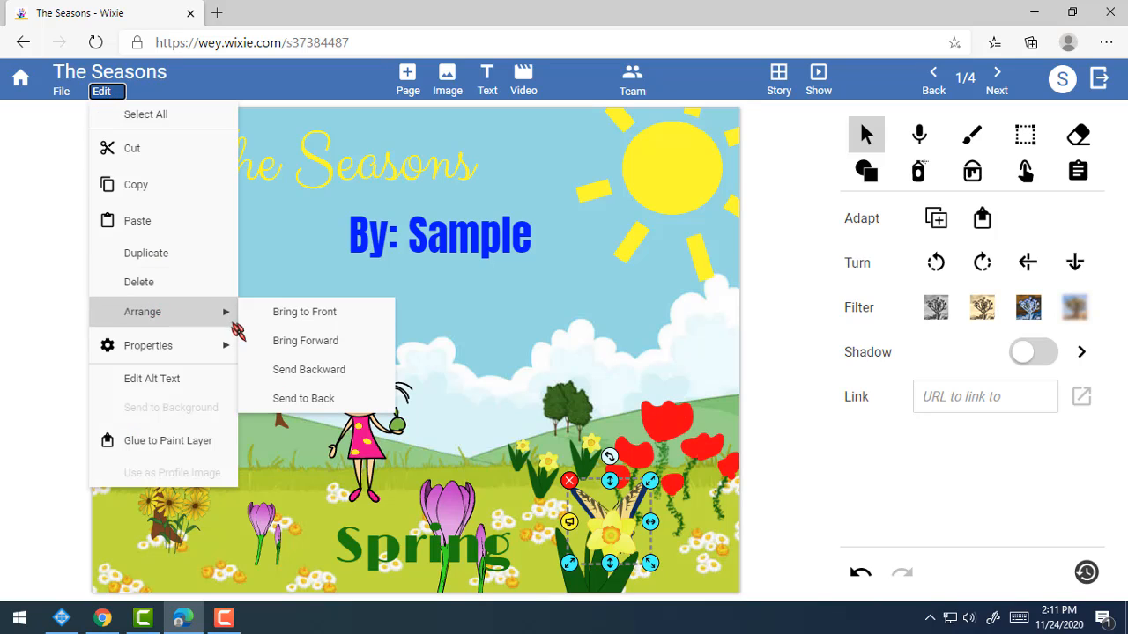
{"action": "left_click", "coordinate": [343, 342]}
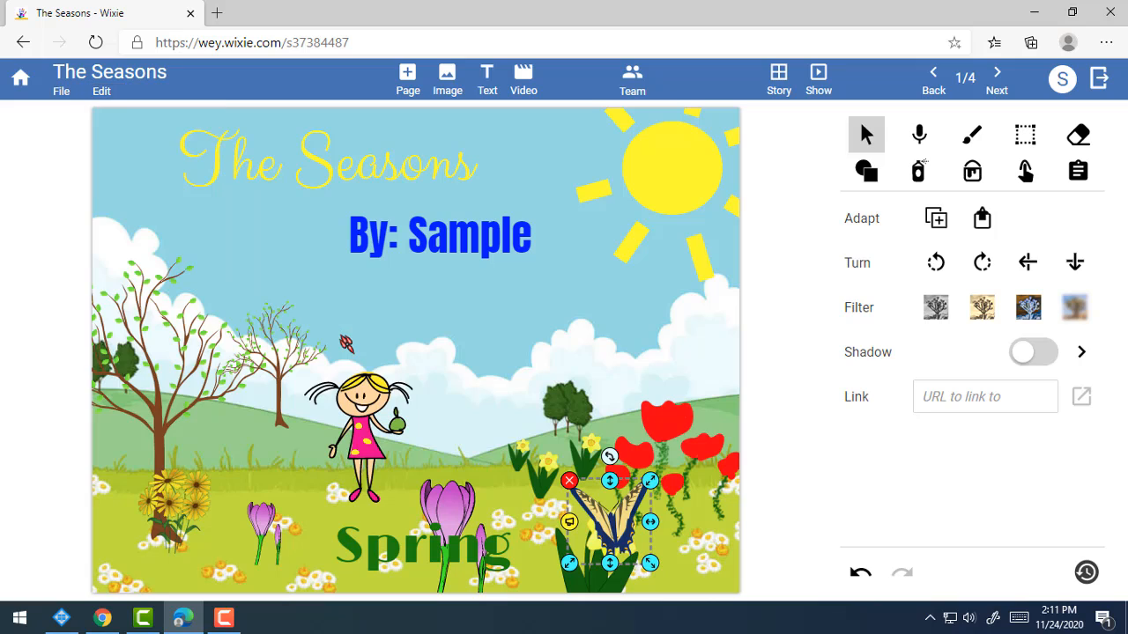
{"action": "left_click", "coordinate": [781, 560]}
{"action": "left_click", "coordinate": [641, 532]}
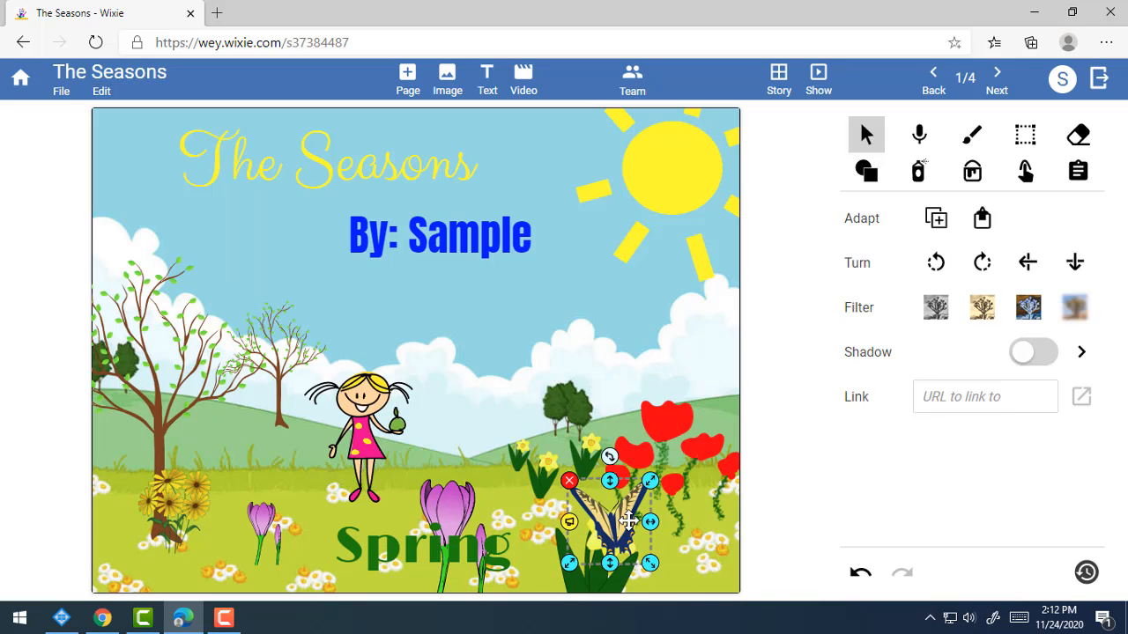
{"action": "left_click", "coordinate": [702, 462]}
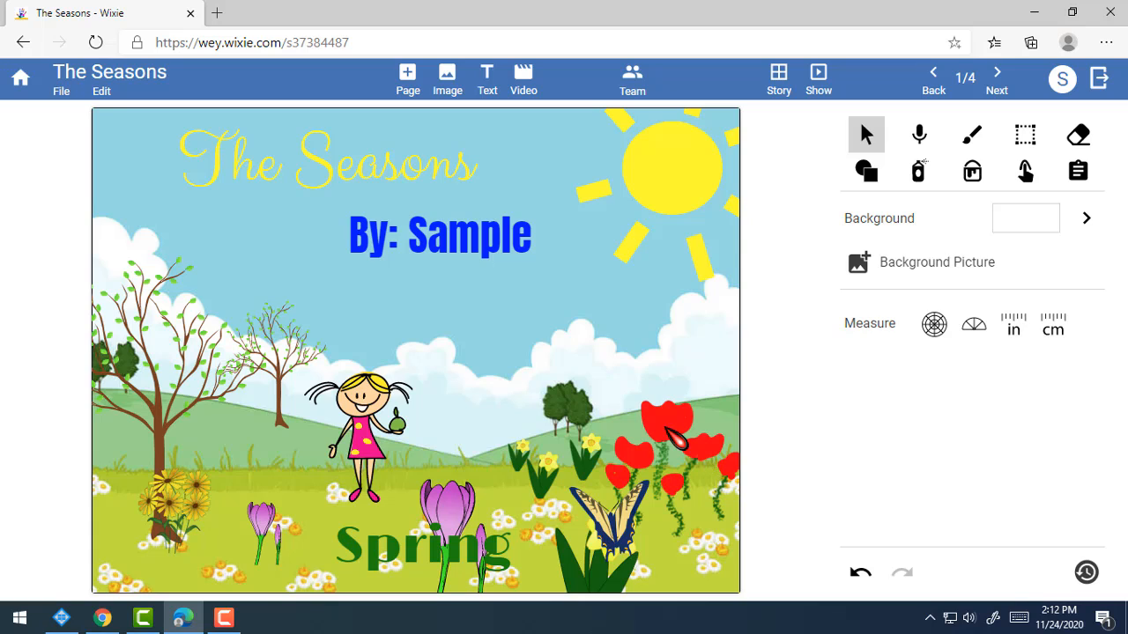
Page forward and back through the story, ending on the Winter page, 4 of 4.
{"action": "left_click", "coordinate": [1000, 83]}
{"action": "left_click", "coordinate": [1001, 82]}
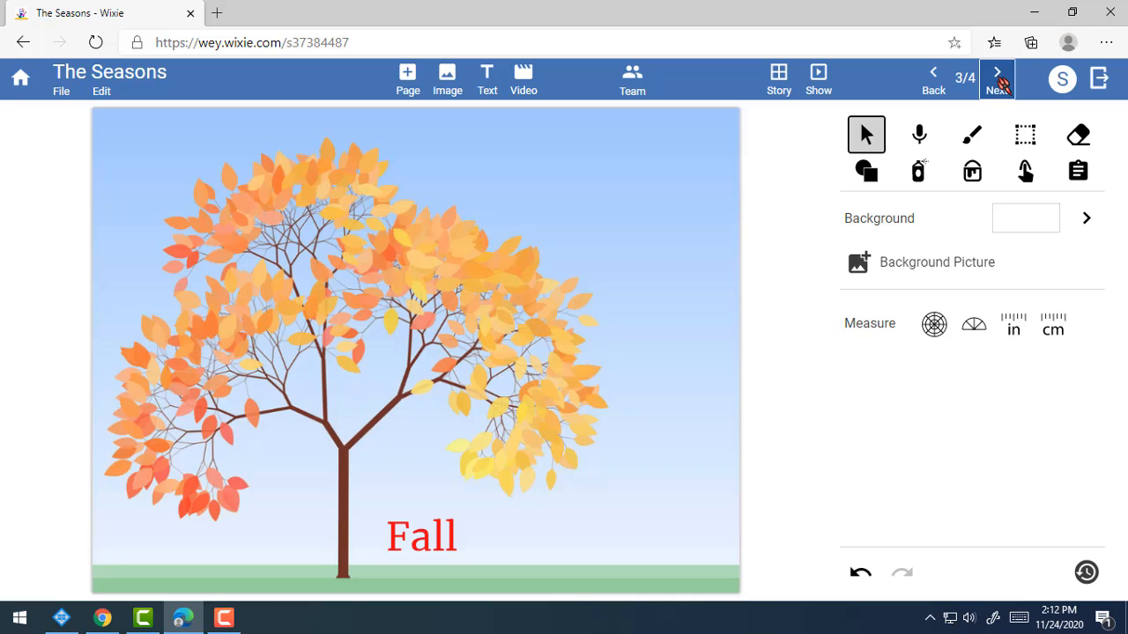
{"action": "left_click", "coordinate": [1001, 83]}
{"action": "left_click", "coordinate": [938, 77]}
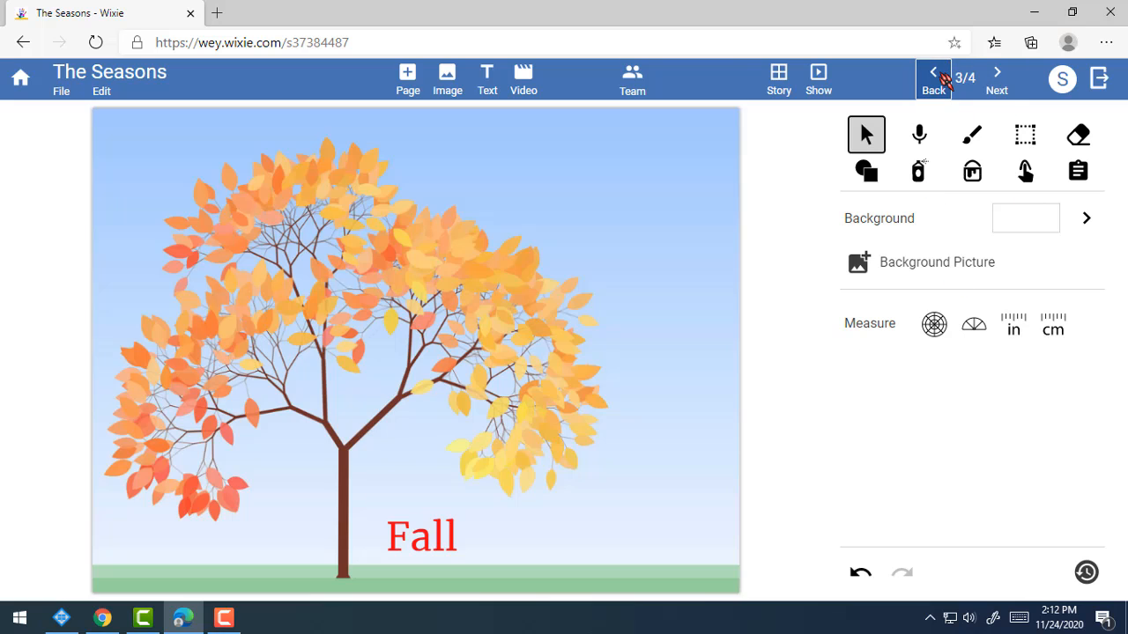
{"action": "left_click", "coordinate": [945, 80]}
{"action": "left_click", "coordinate": [945, 80]}
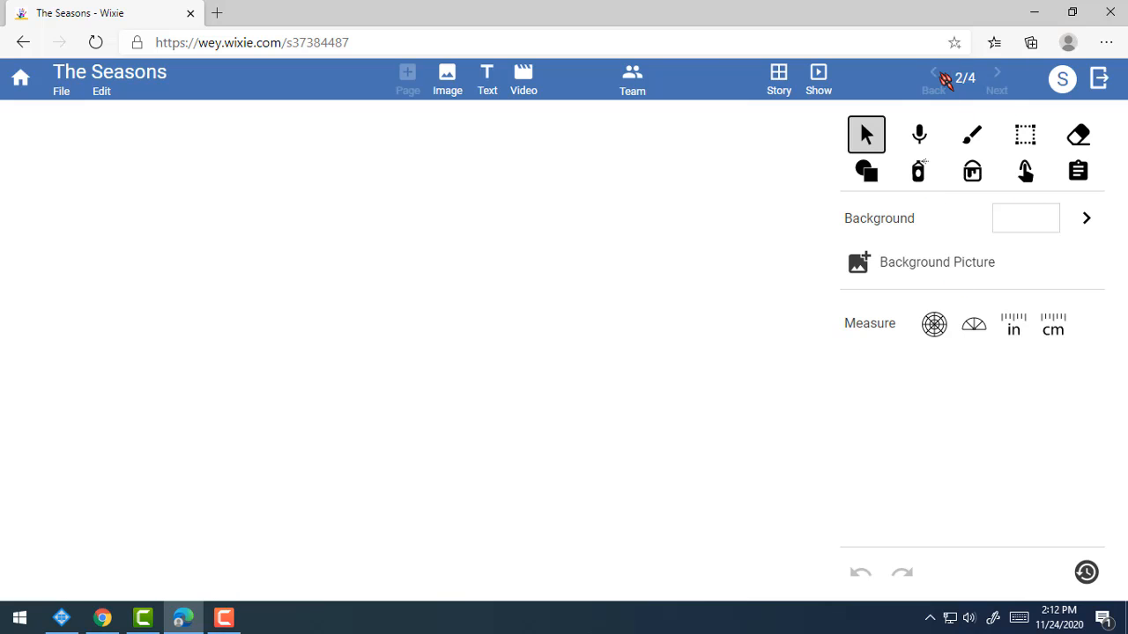
{"action": "left_click", "coordinate": [1000, 79]}
{"action": "left_click", "coordinate": [997, 79]}
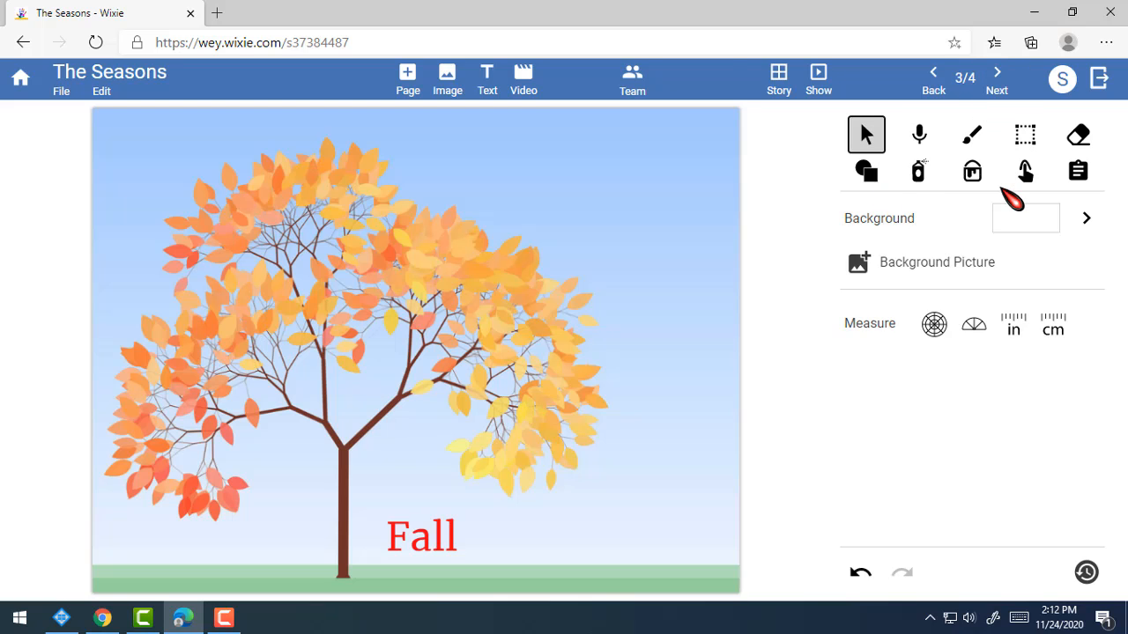
{"action": "left_click", "coordinate": [998, 86]}
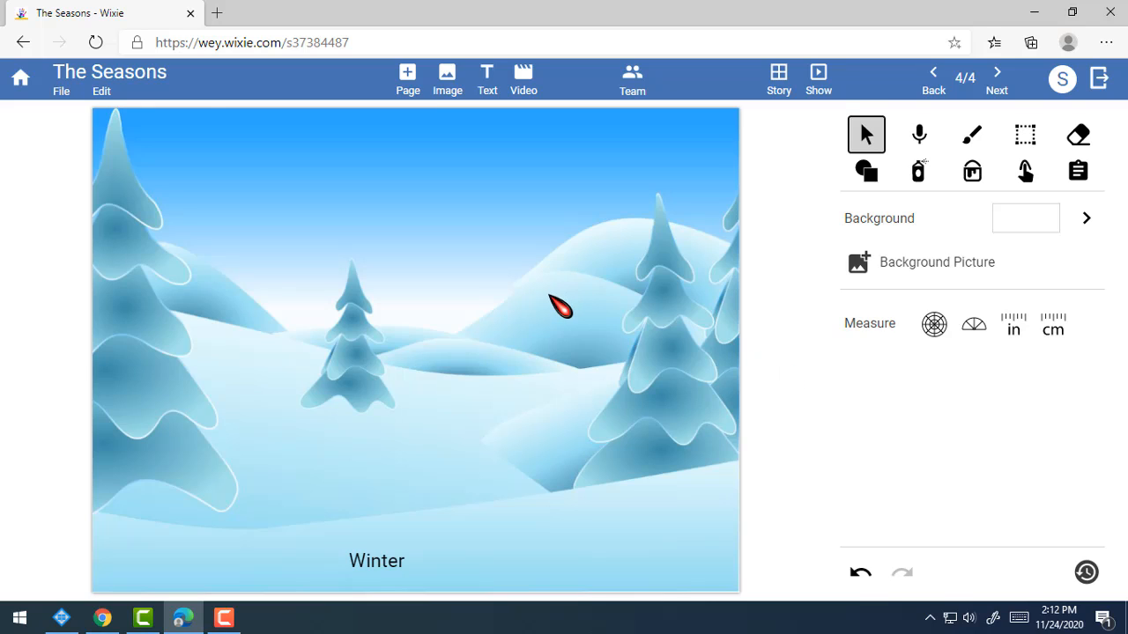
{"action": "left_click", "coordinate": [60, 92]}
{"action": "left_click", "coordinate": [100, 178]}
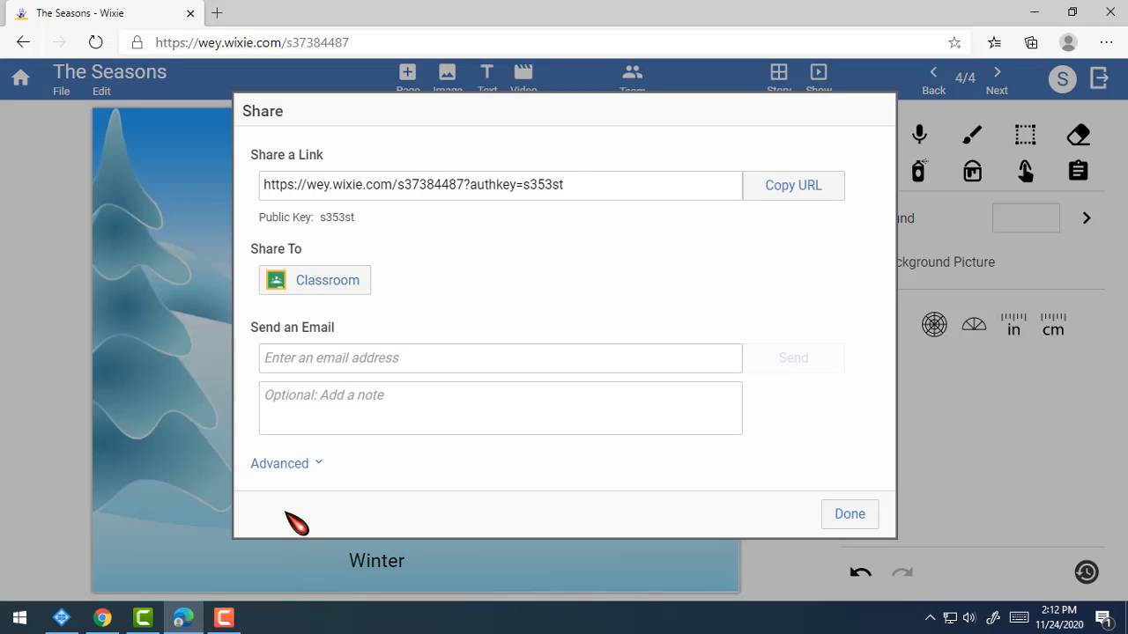
{"action": "left_click", "coordinate": [329, 360]}
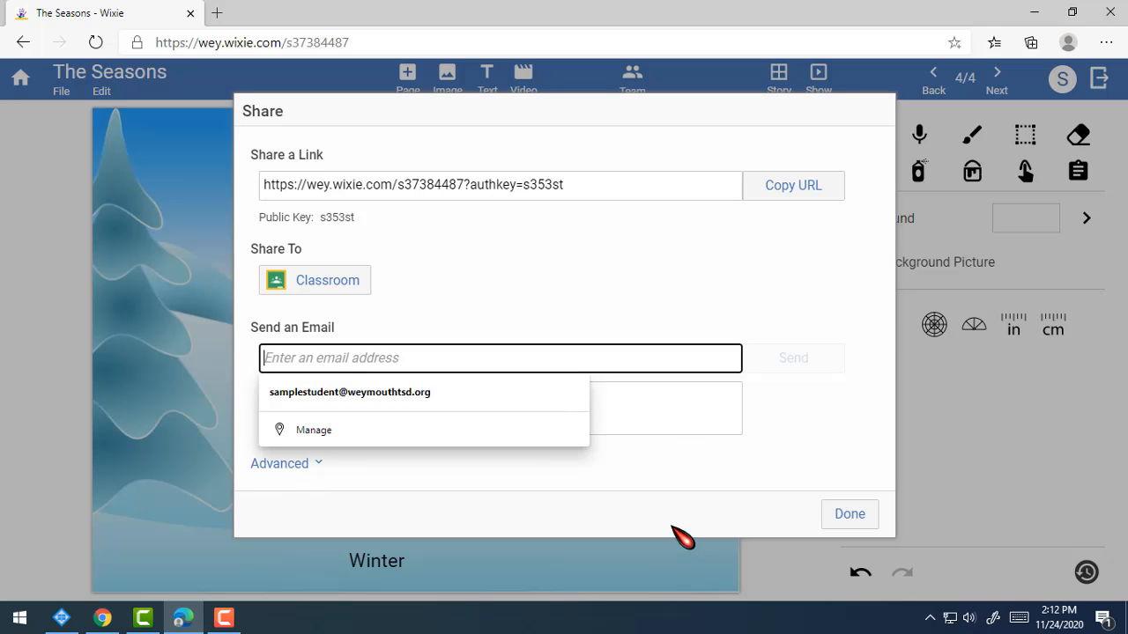
{"action": "left_click", "coordinate": [616, 273]}
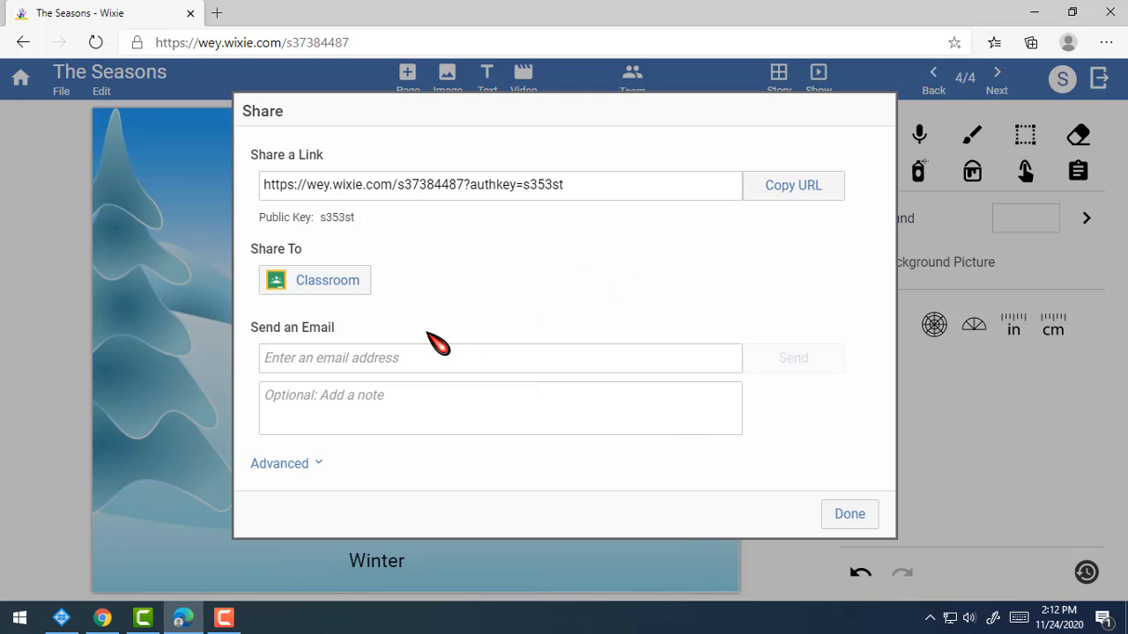
{"action": "left_click", "coordinate": [402, 360]}
{"action": "left_click", "coordinate": [544, 279]}
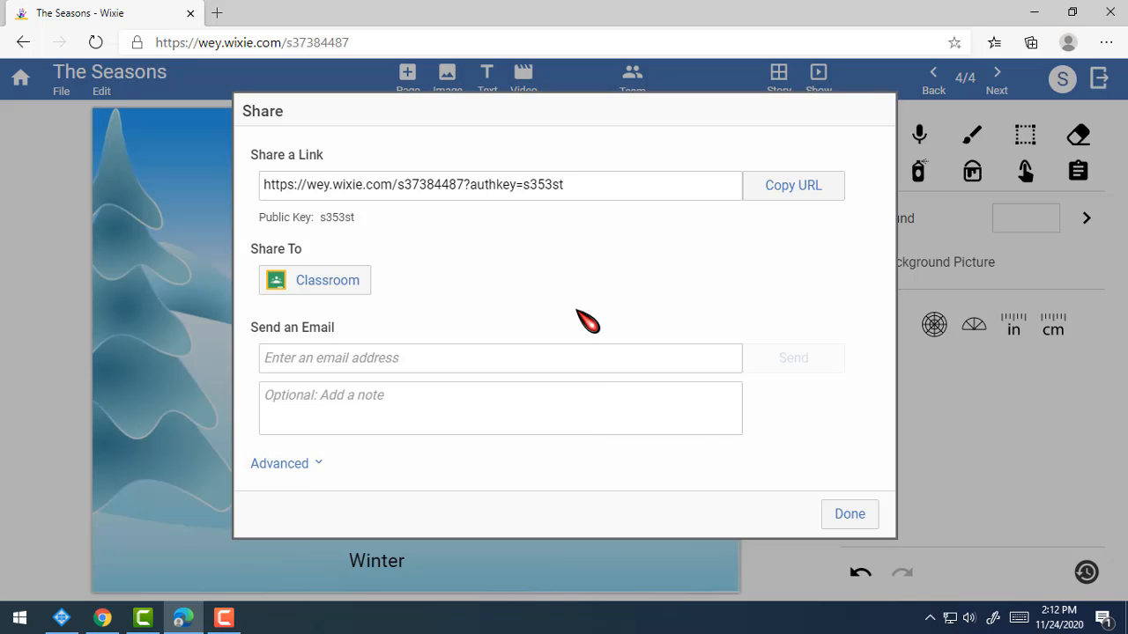
{"action": "left_click", "coordinate": [528, 357]}
{"action": "left_click", "coordinate": [558, 312]}
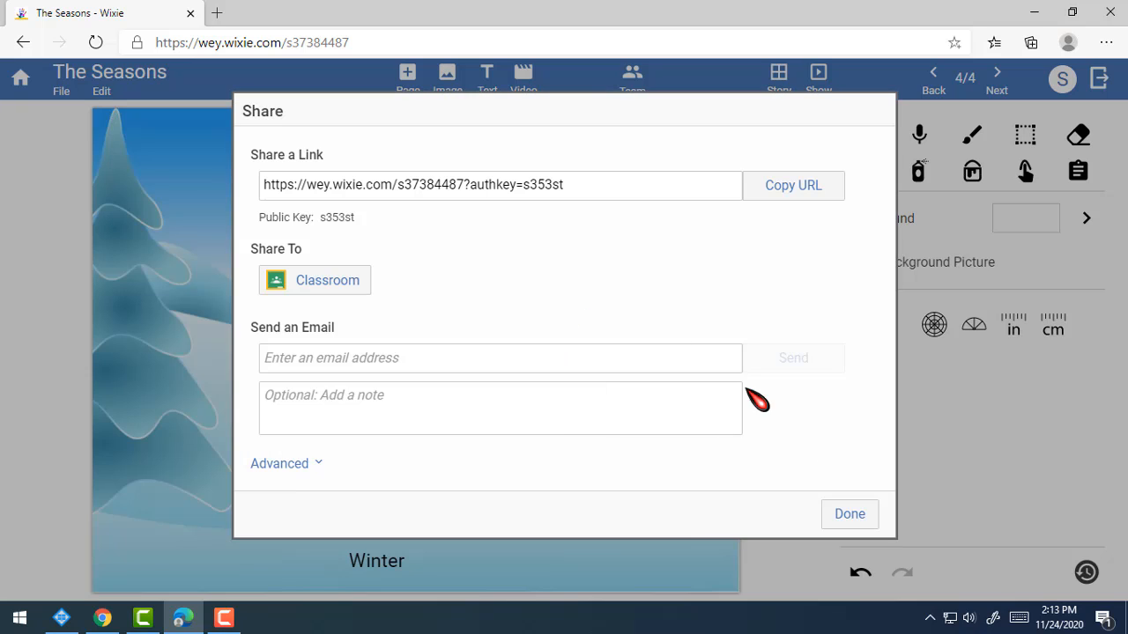
{"action": "left_click", "coordinate": [846, 514]}
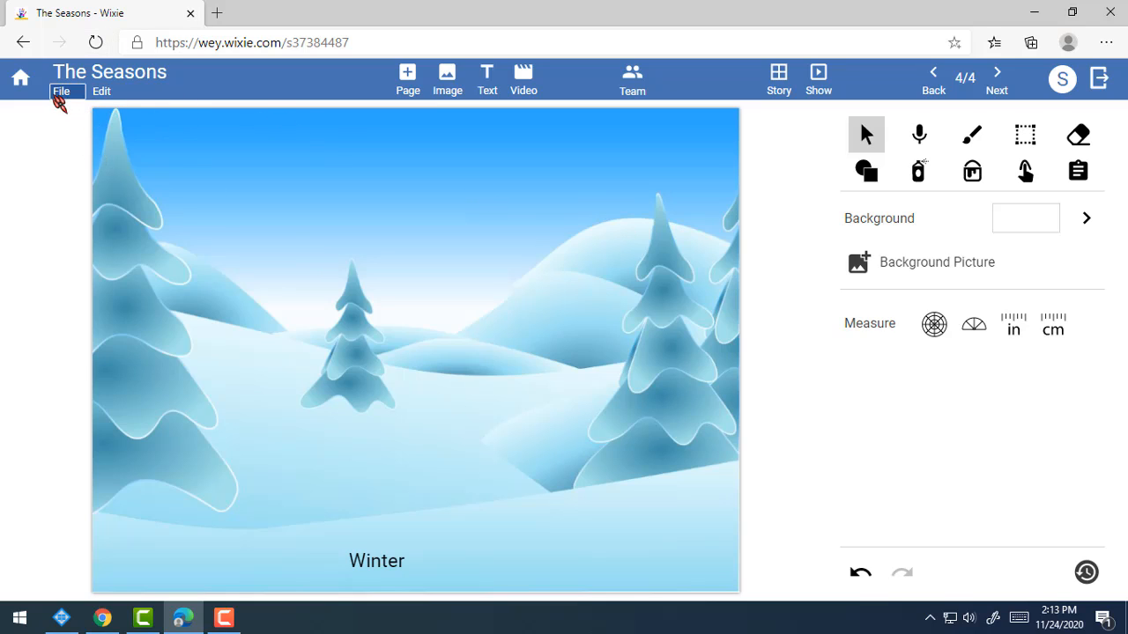
{"action": "left_click", "coordinate": [58, 98]}
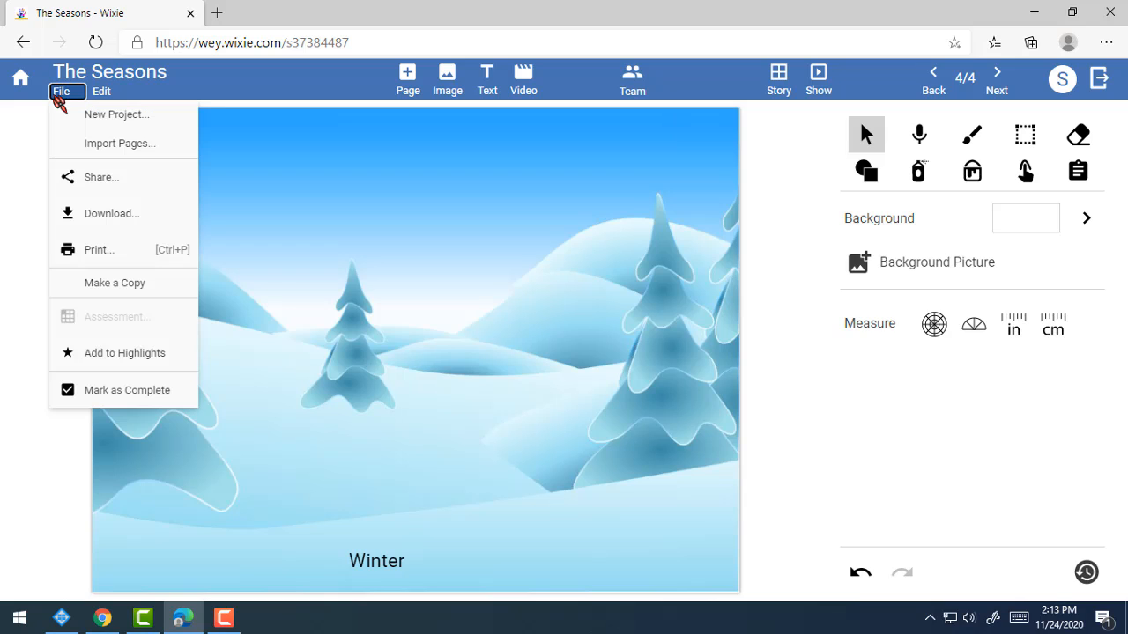
{"action": "left_click", "coordinate": [104, 176]}
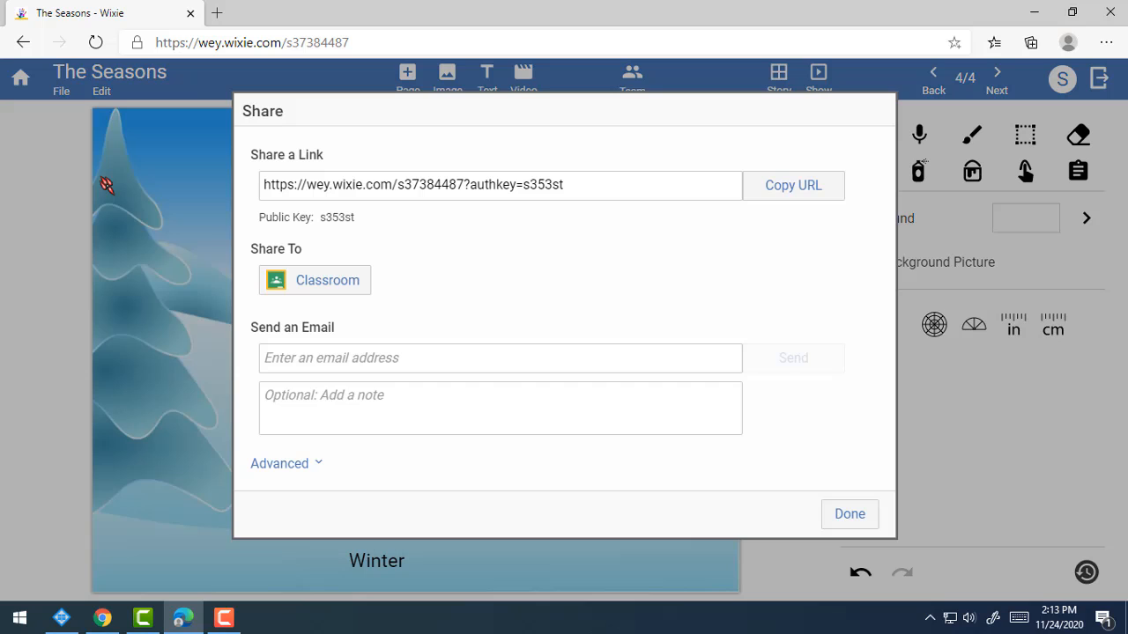
{"action": "left_click", "coordinate": [418, 361]}
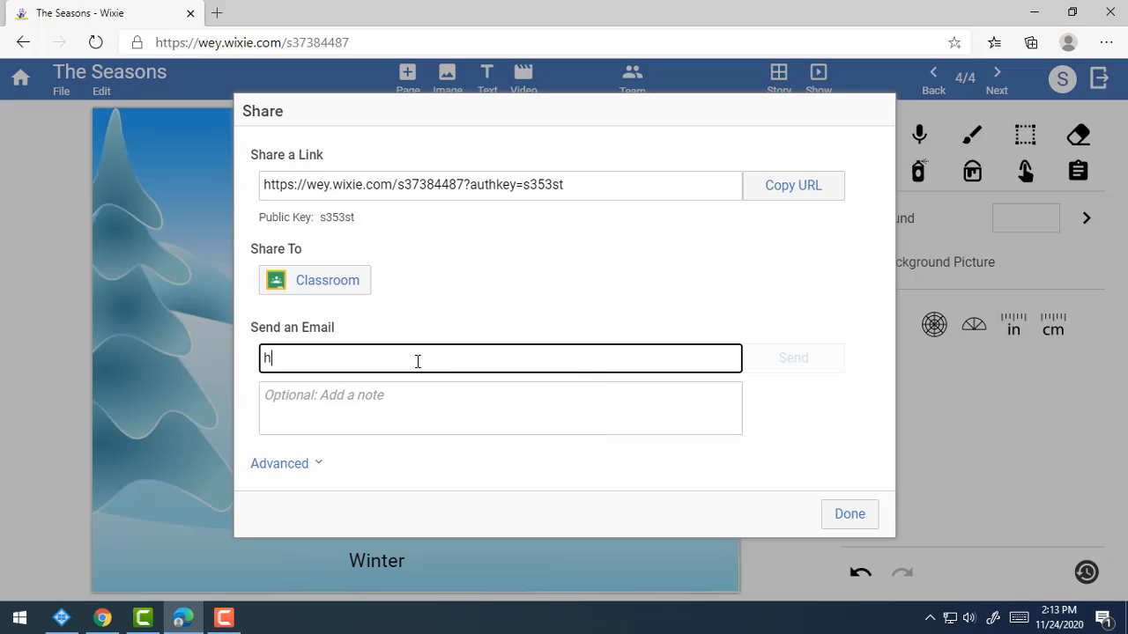
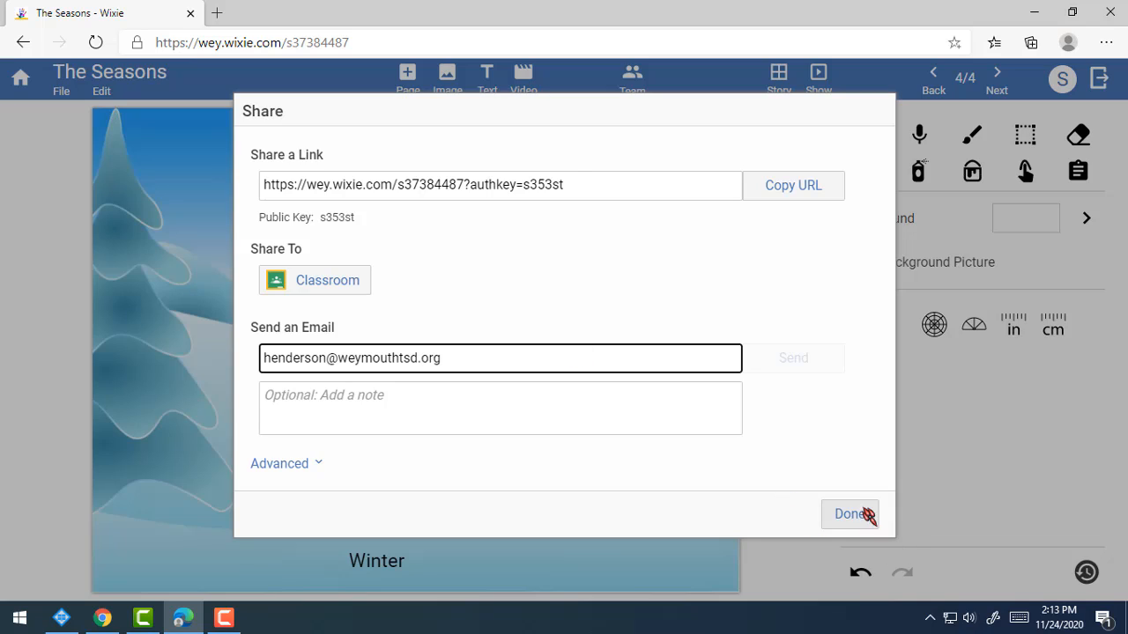
{"action": "left_click_drag", "start_coordinate": [478, 367], "coordinate": [208, 358]}
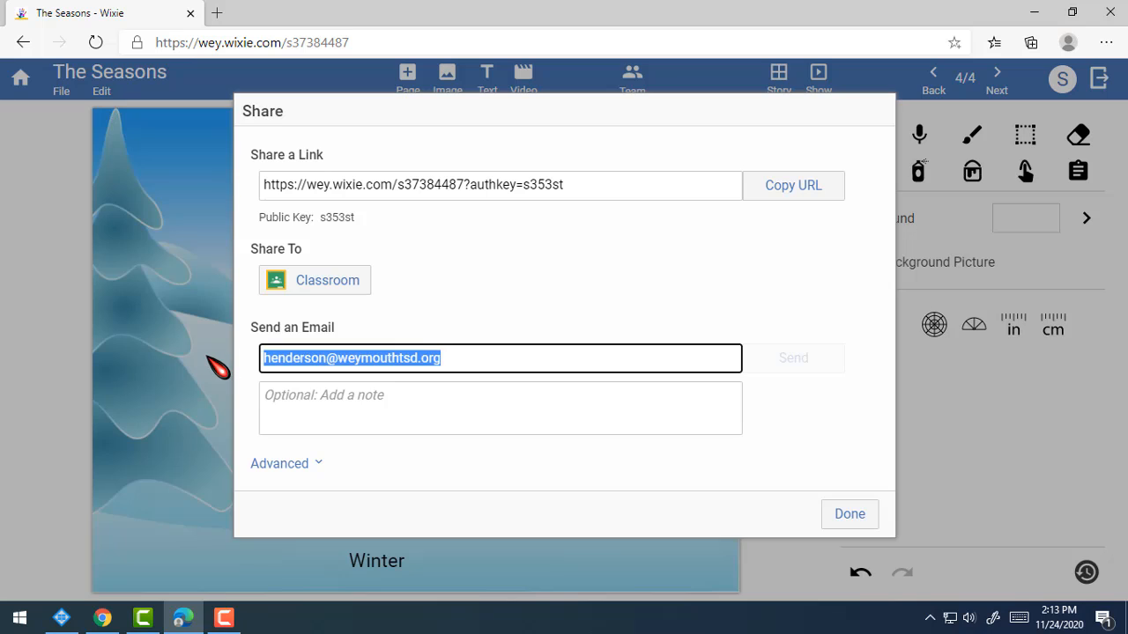
{"action": "key", "text": "BackSpace"}
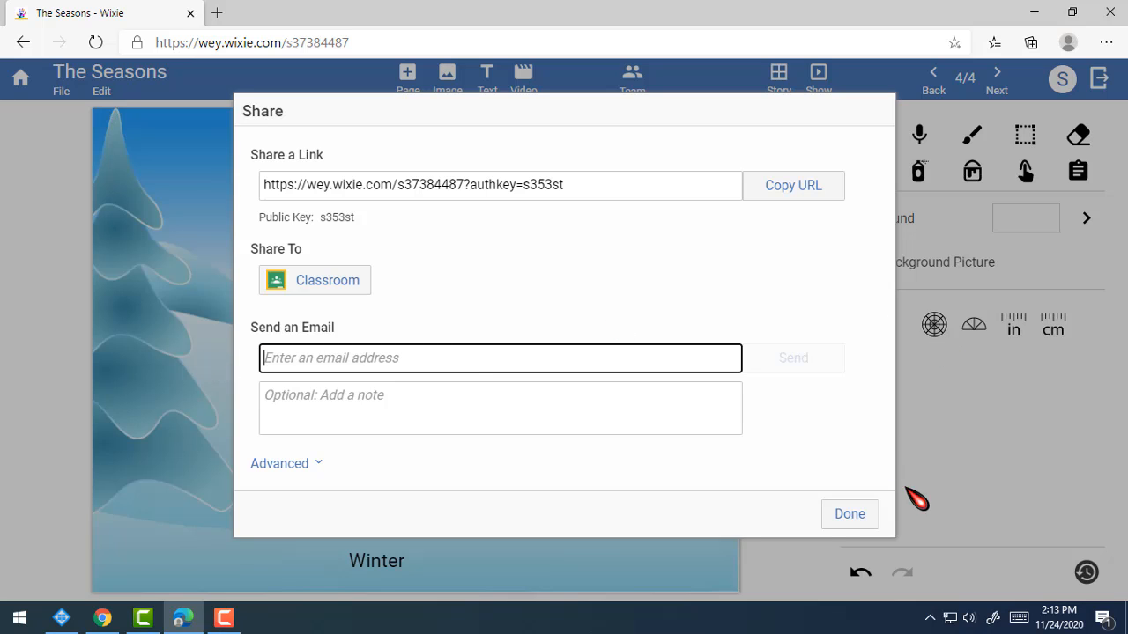
{"action": "left_click", "coordinate": [847, 520]}
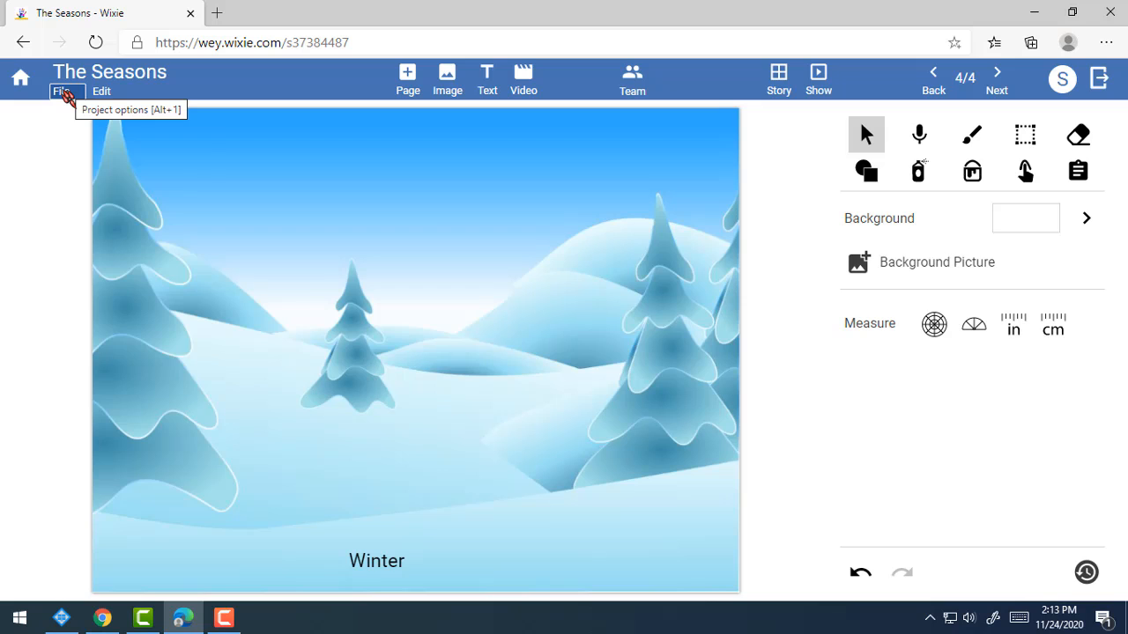
Mark The Seasons project as complete and confirm with Yes.
{"action": "left_click", "coordinate": [63, 93]}
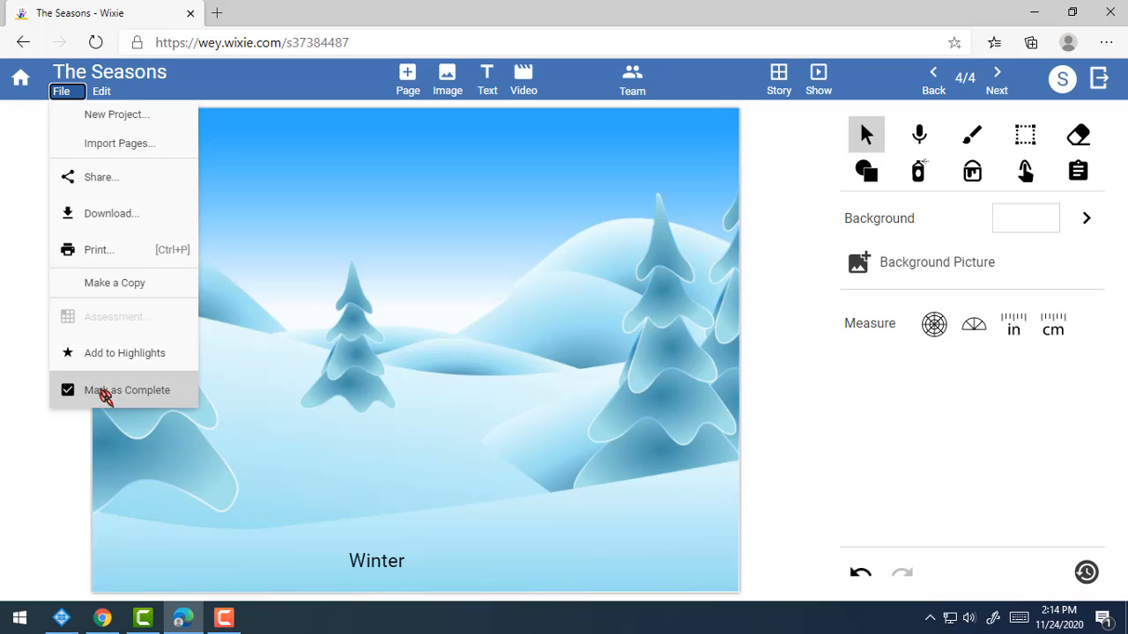
{"action": "left_click", "coordinate": [118, 401]}
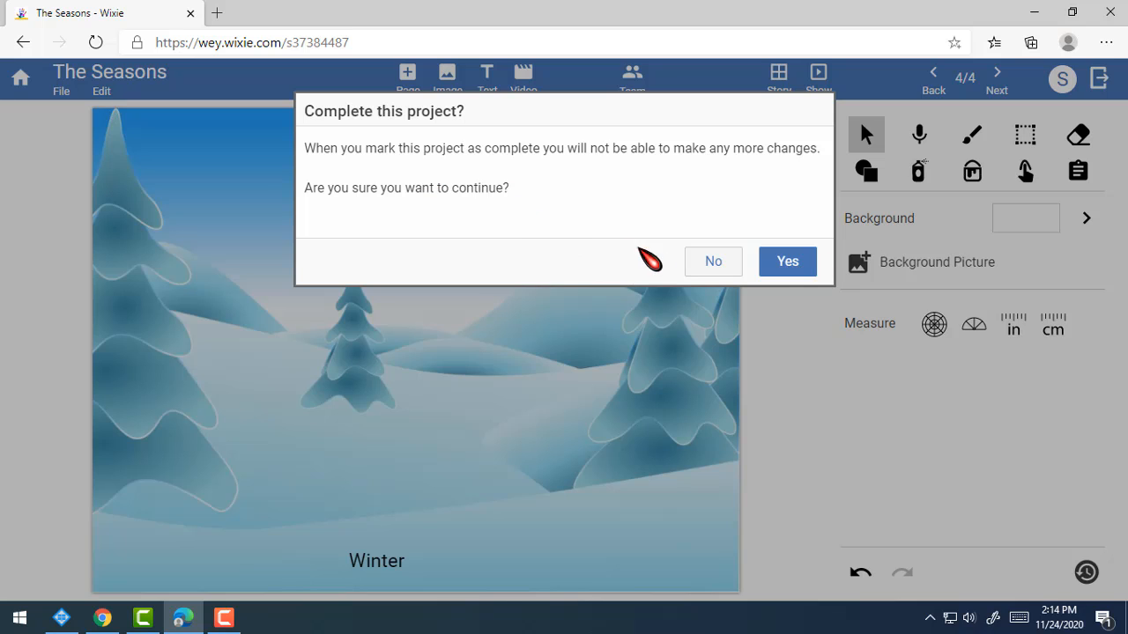
{"action": "left_click", "coordinate": [781, 260]}
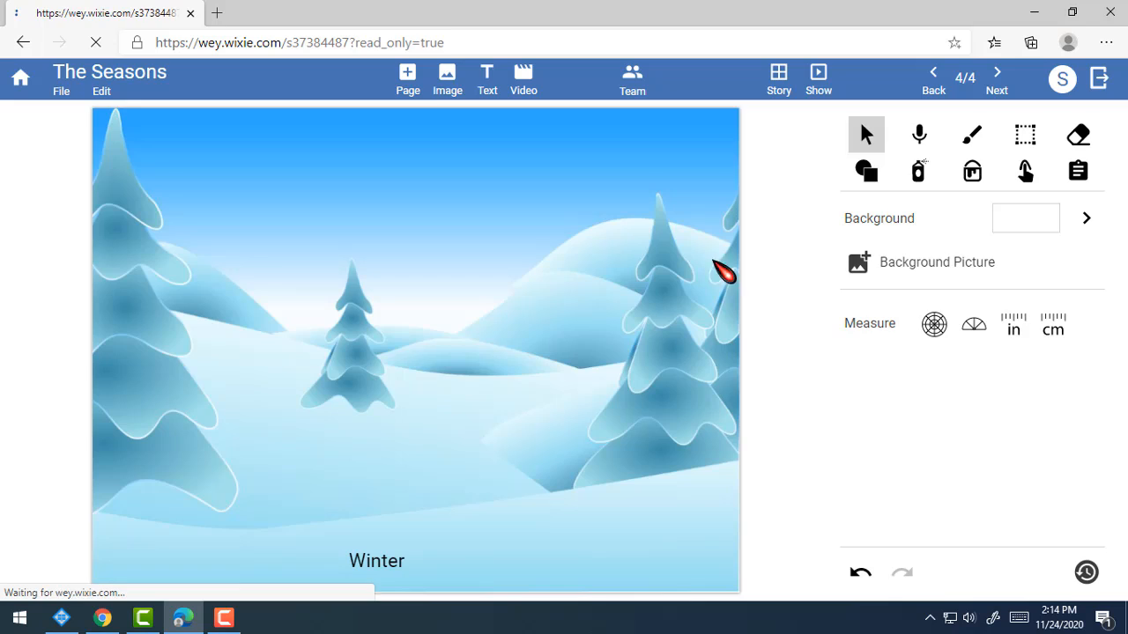